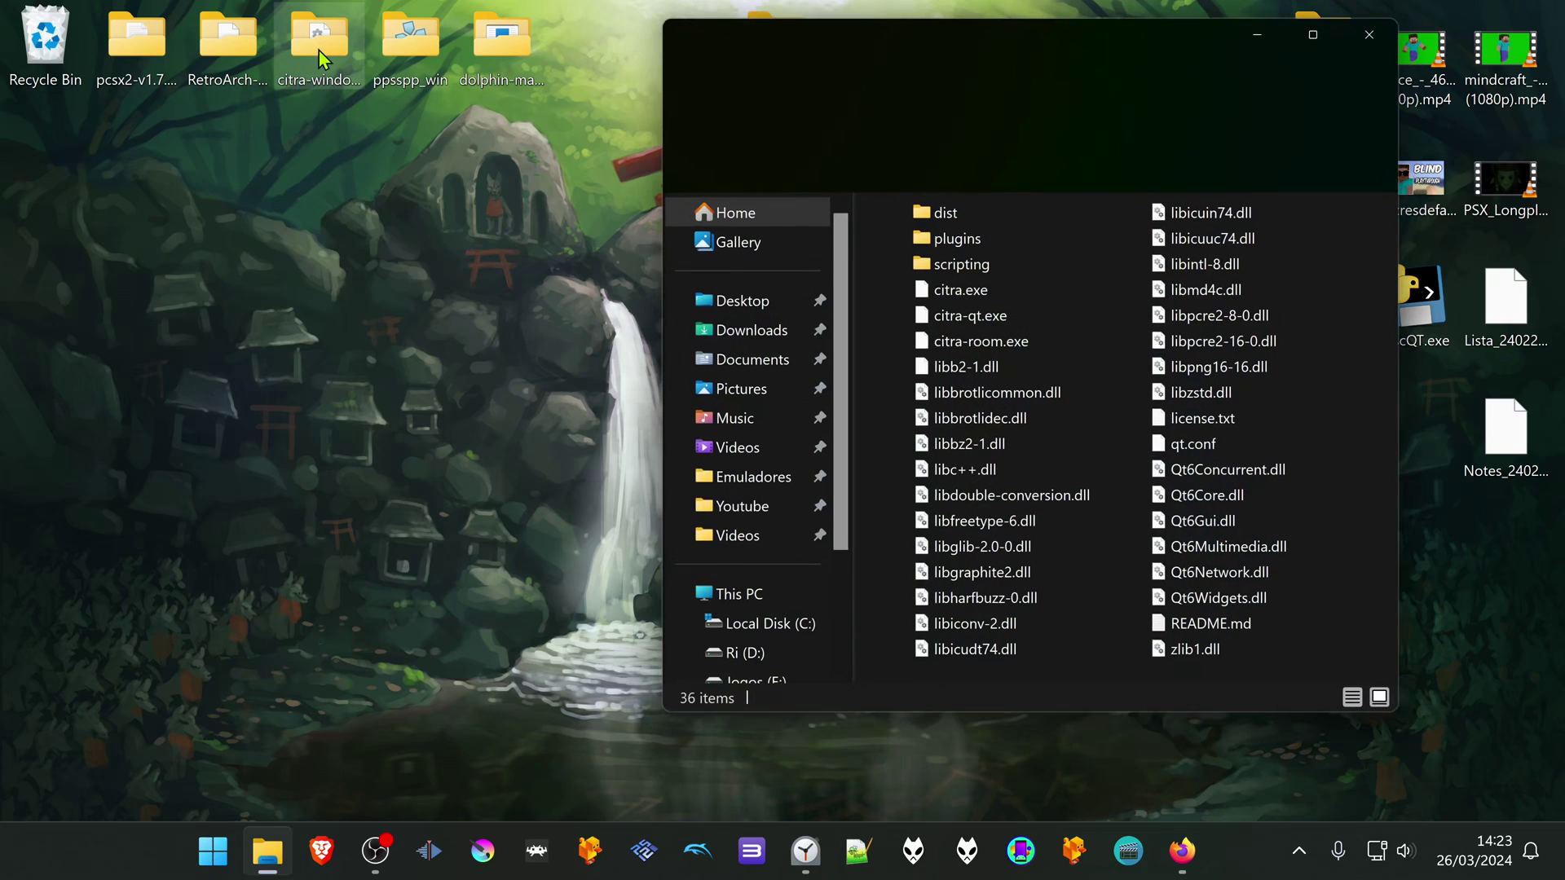
- Launch citra-qt.exe and open the save data location of Pokémon Alpha Sapphire
{"action": "left_click_drag", "start_coordinate": [1076, 55], "coordinate": [859, 82]}
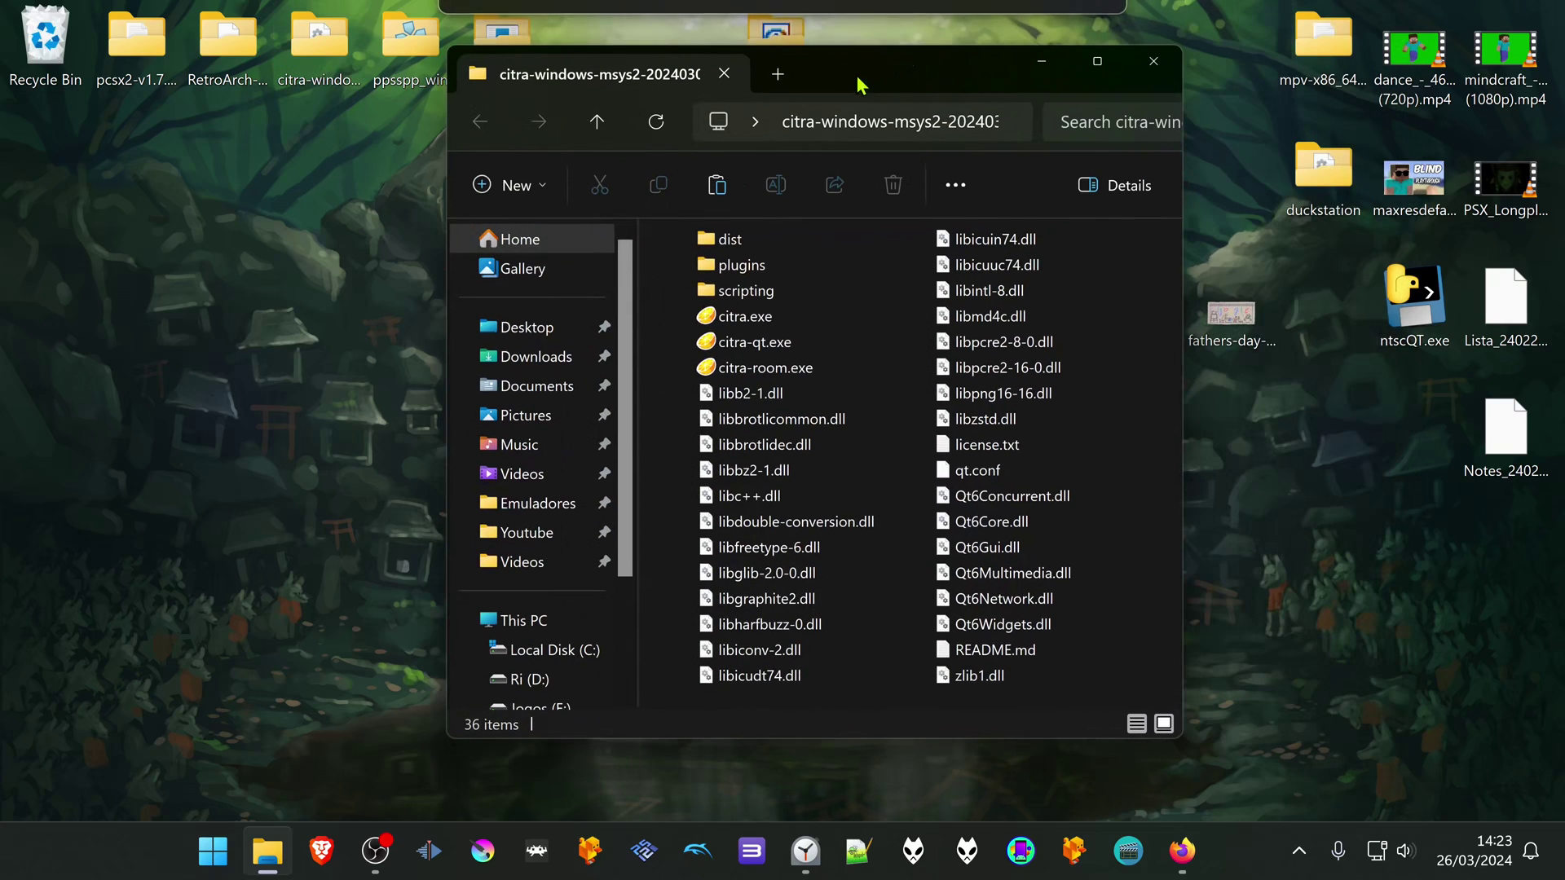
{"action": "double_click", "coordinate": [762, 338]}
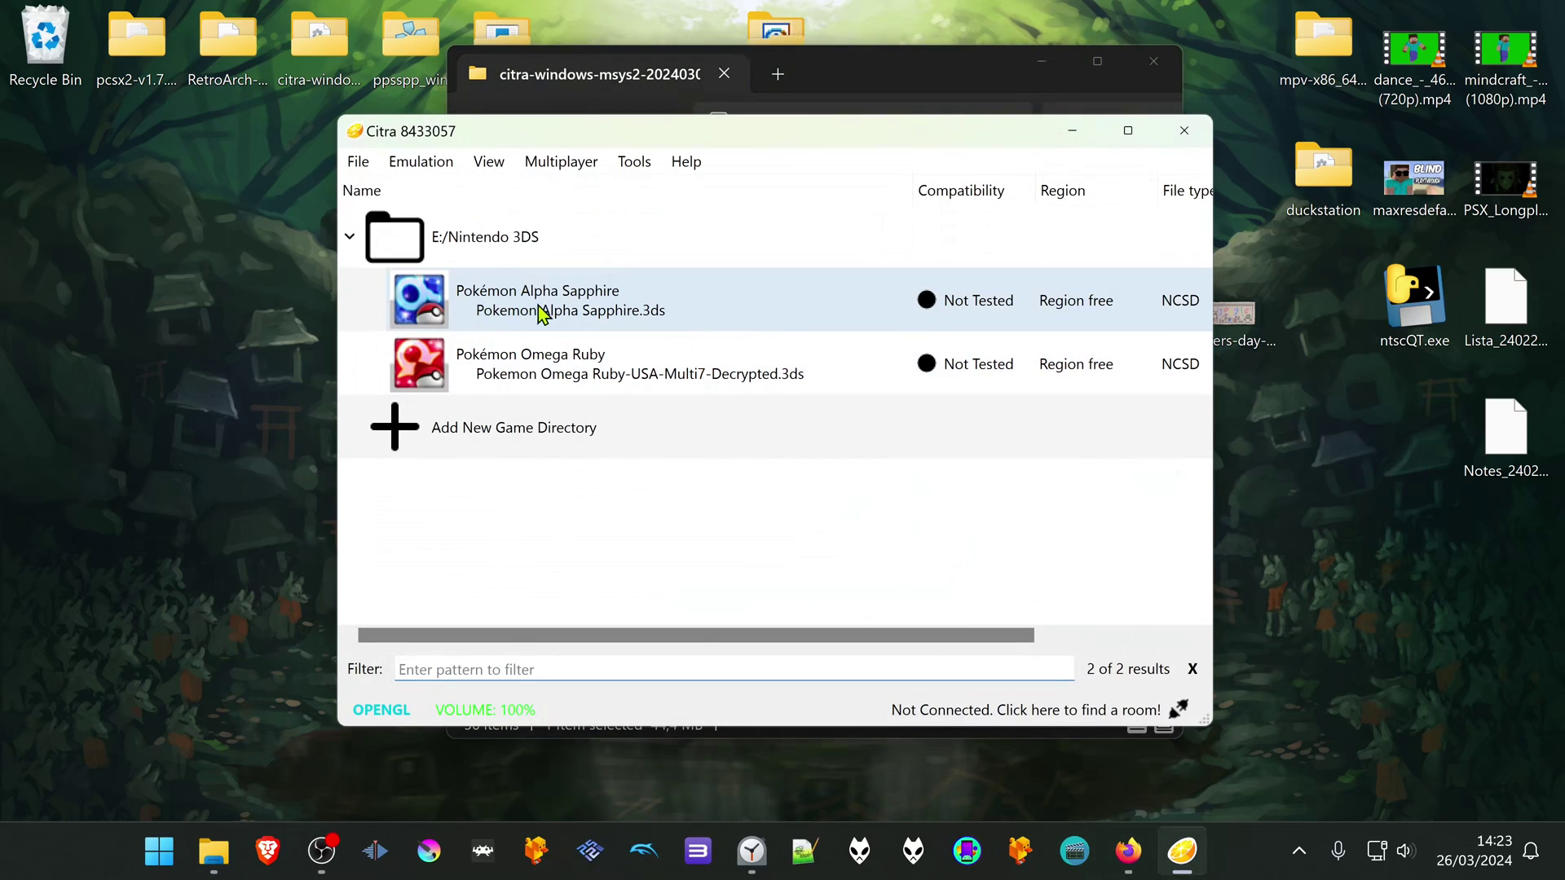
{"action": "right_click", "coordinate": [603, 313]}
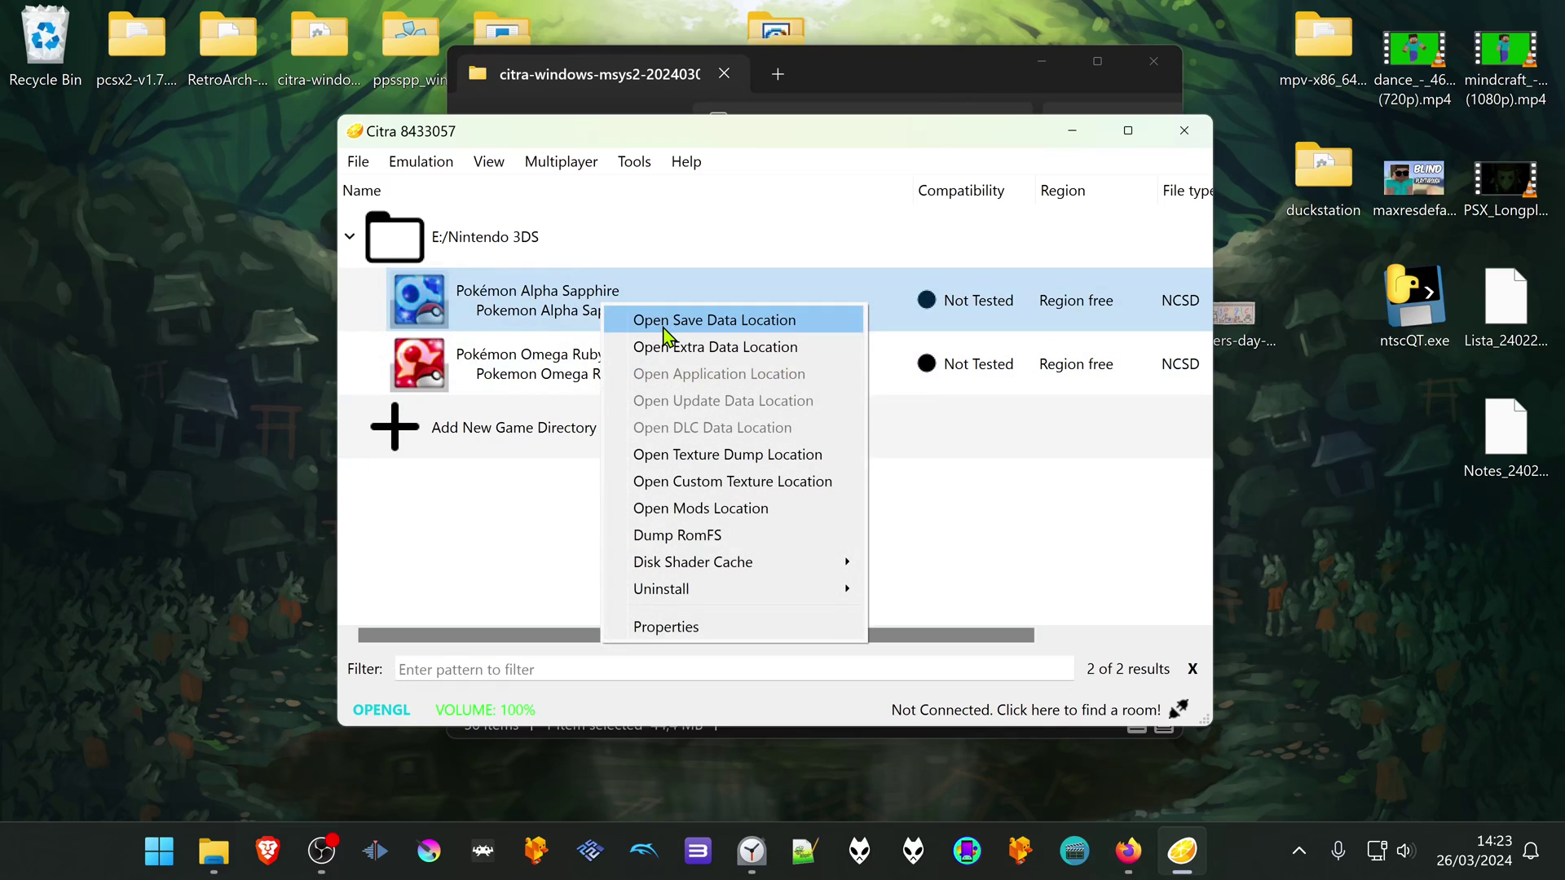
{"action": "left_click", "coordinate": [784, 327]}
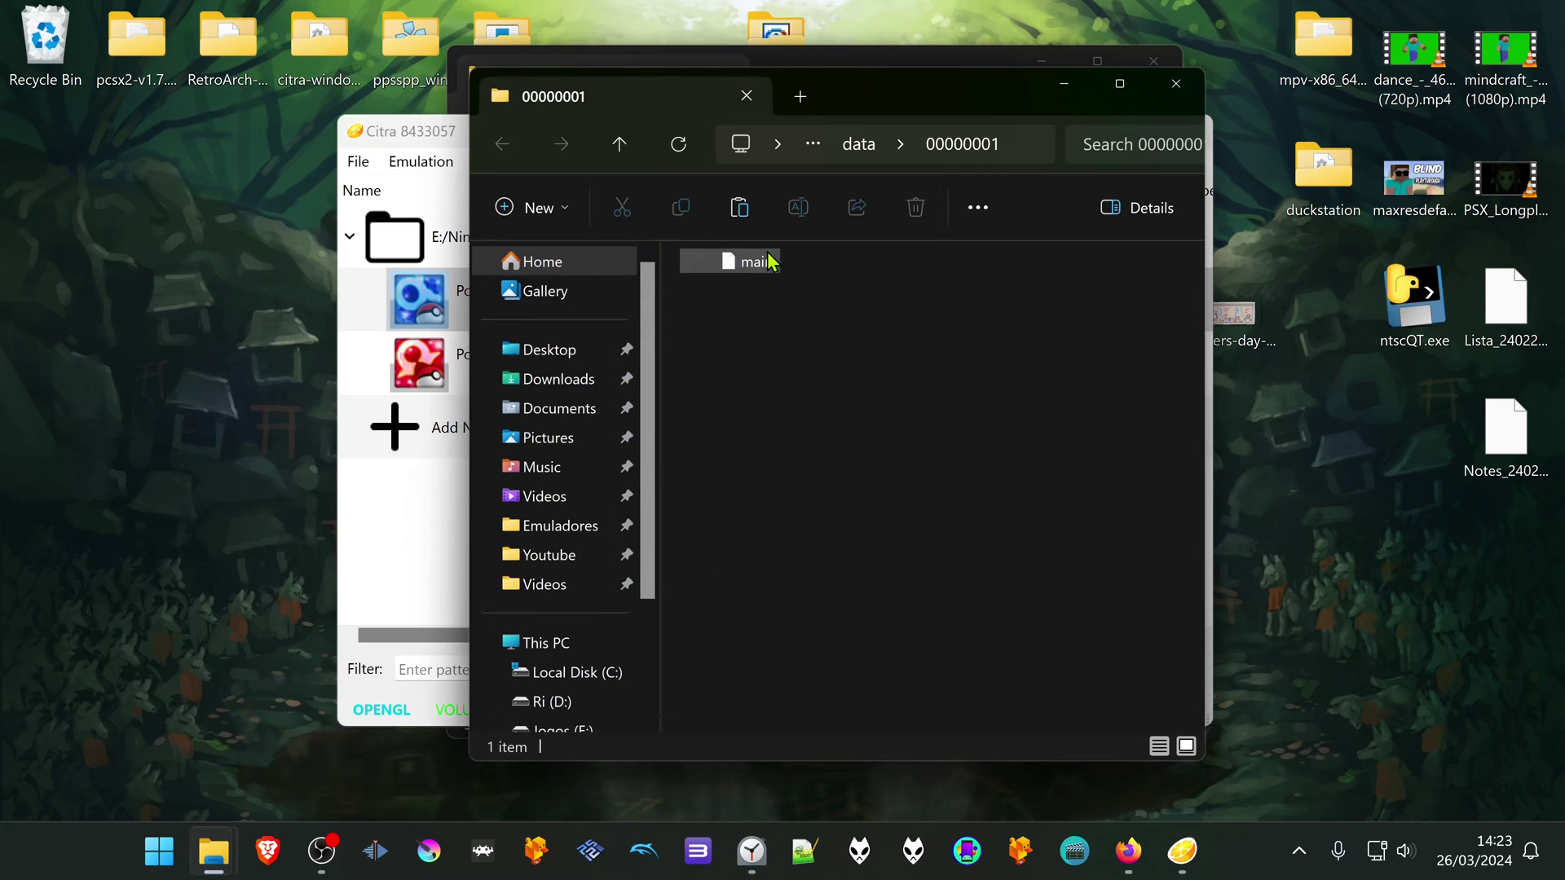
- Copy the main save file and close both File Explorer windows
{"action": "right_click", "coordinate": [750, 271]}
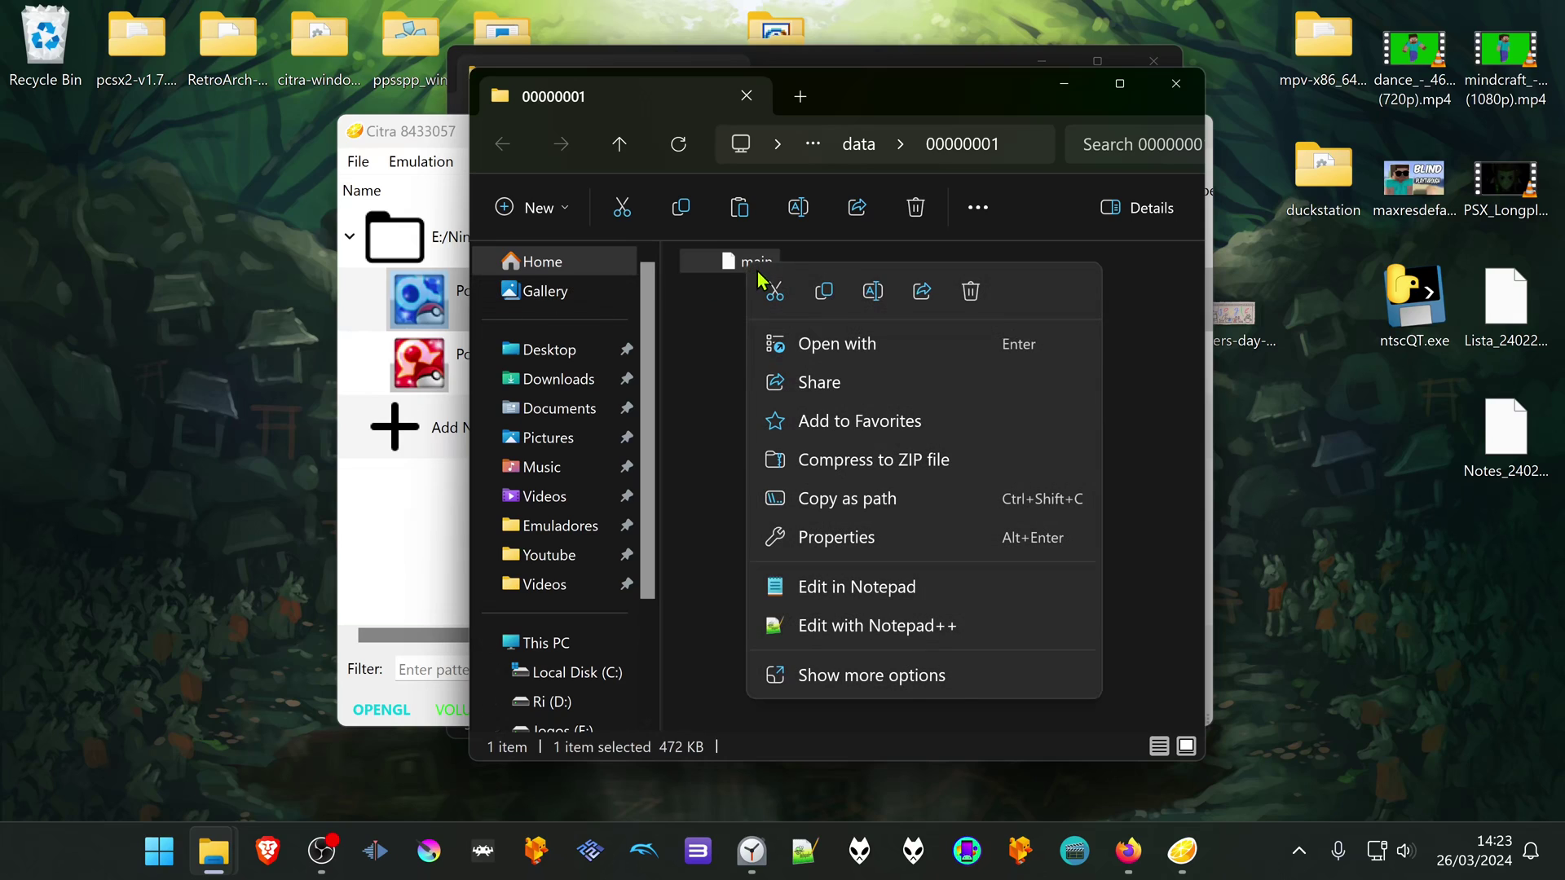
{"action": "left_click", "coordinate": [823, 293]}
{"action": "left_click", "coordinate": [1178, 84]}
{"action": "left_click", "coordinate": [1153, 61]}
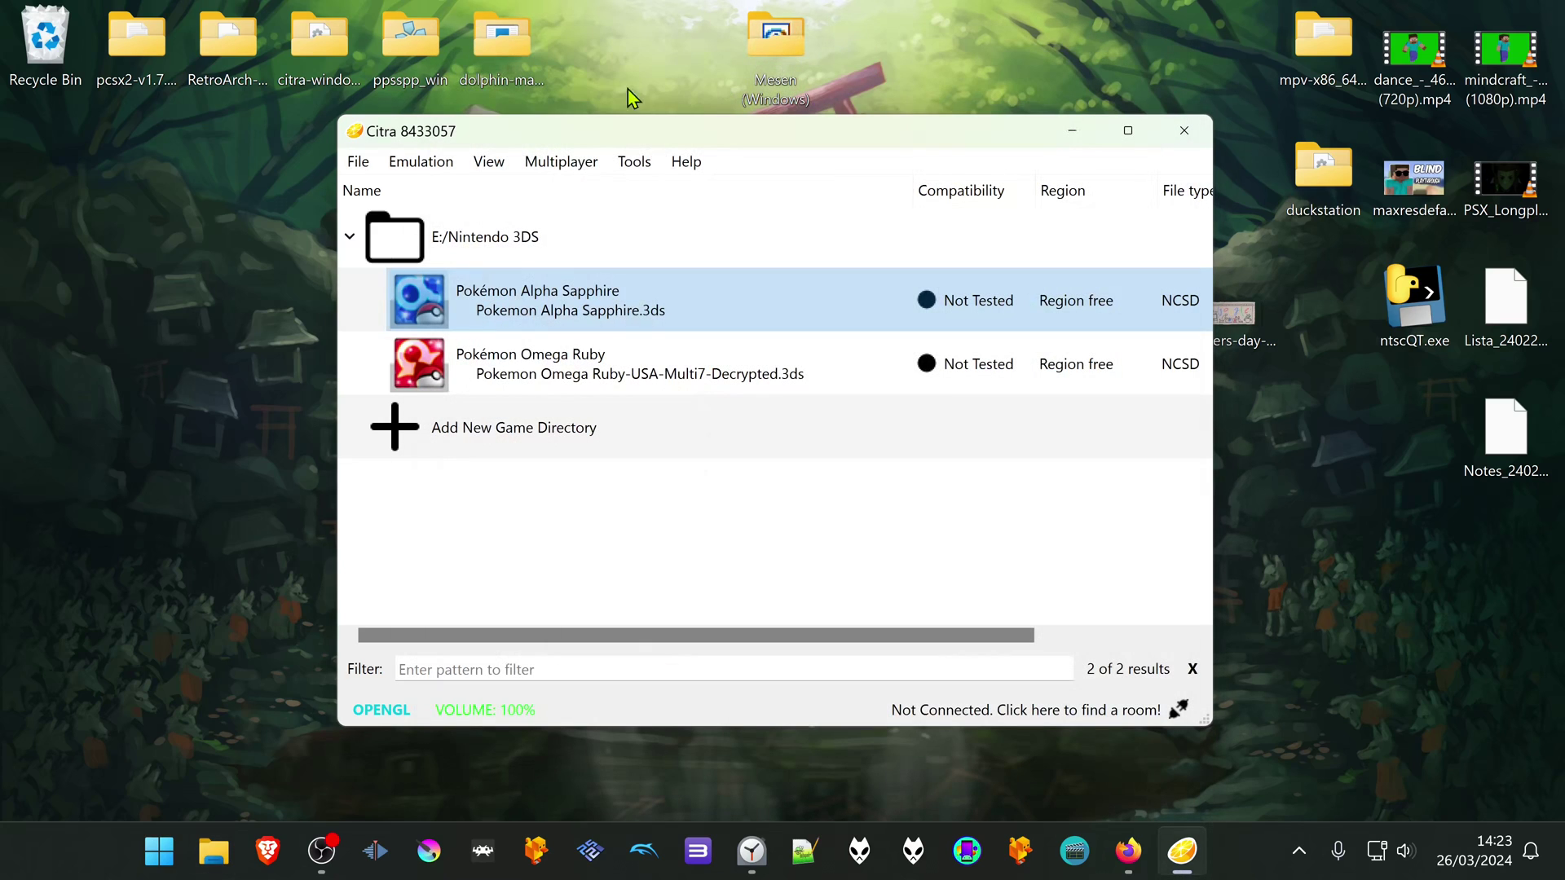
- Open the RetroArch-Win64 folder on the desktop and go to saves\Citra\Citra
{"action": "double_click", "coordinate": [210, 42]}
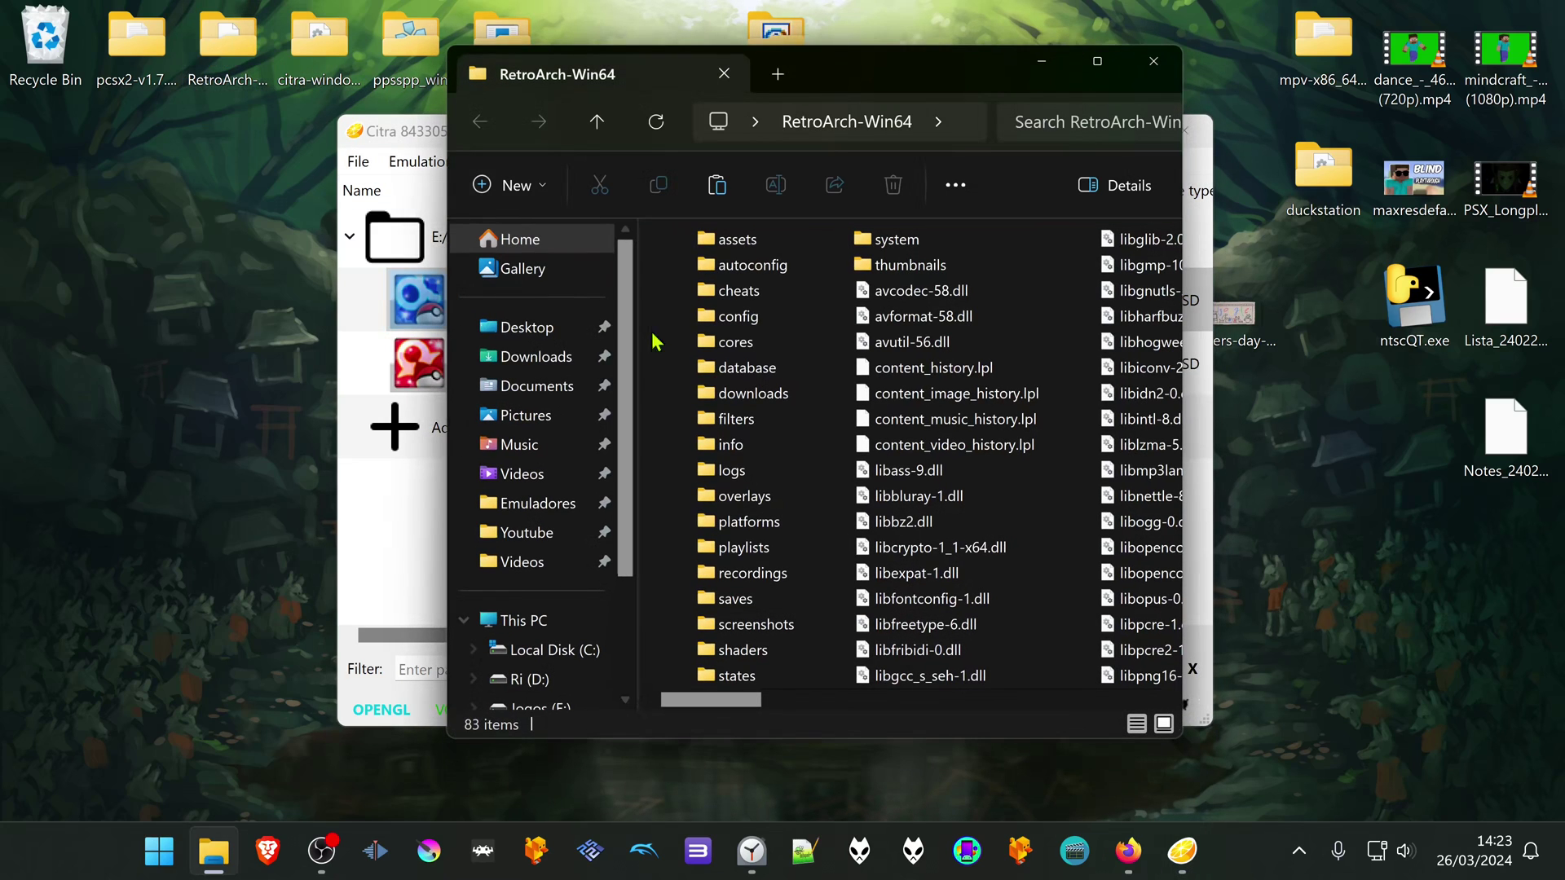
{"action": "double_click", "coordinate": [740, 601]}
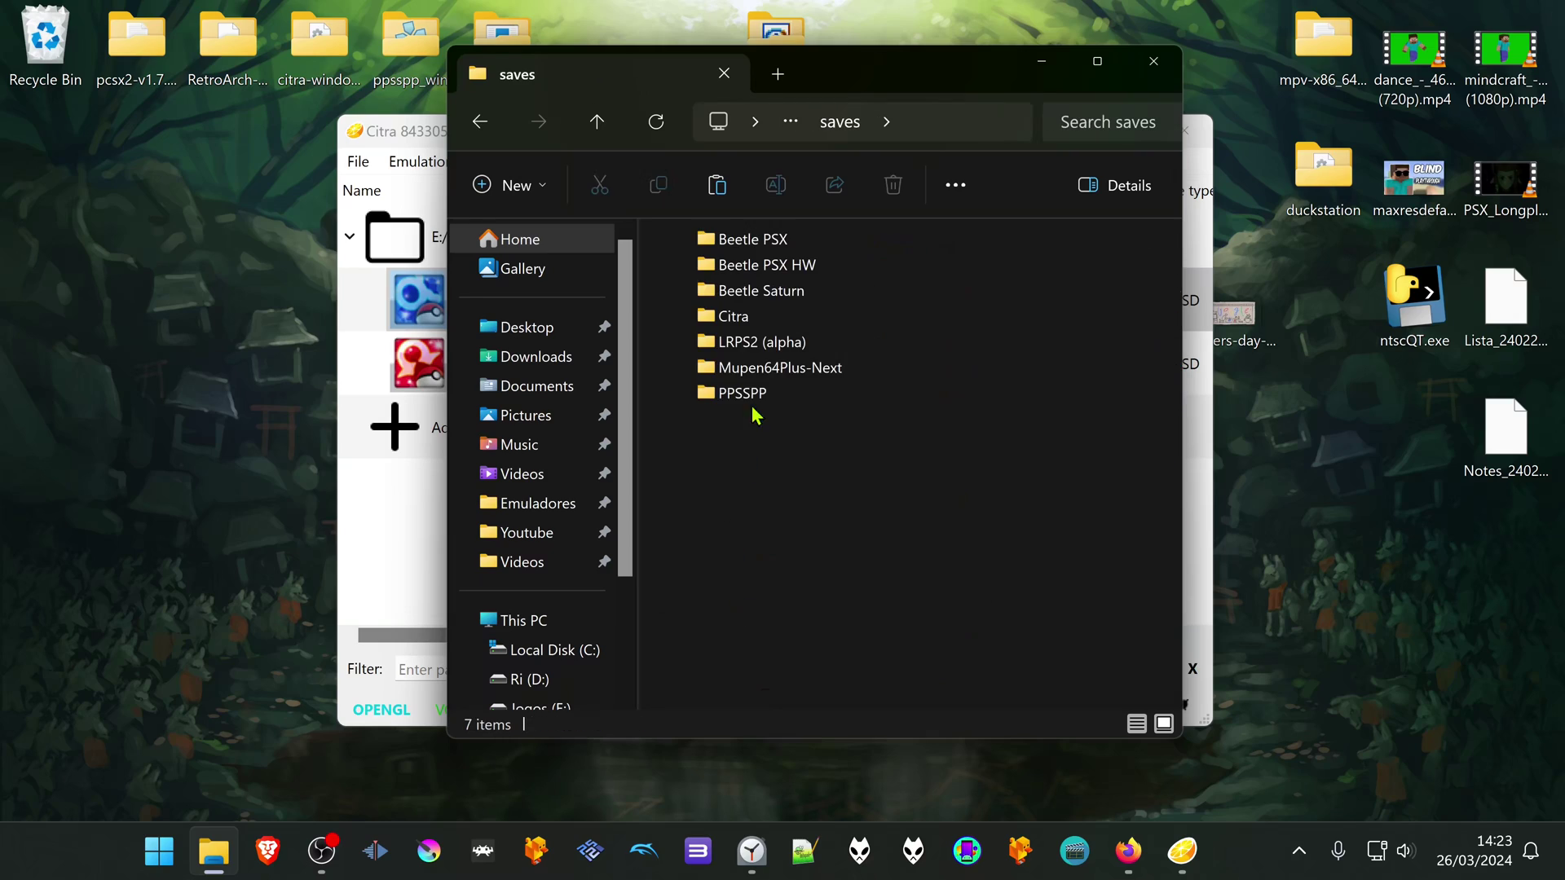
{"action": "double_click", "coordinate": [745, 318]}
{"action": "double_click", "coordinate": [744, 240]}
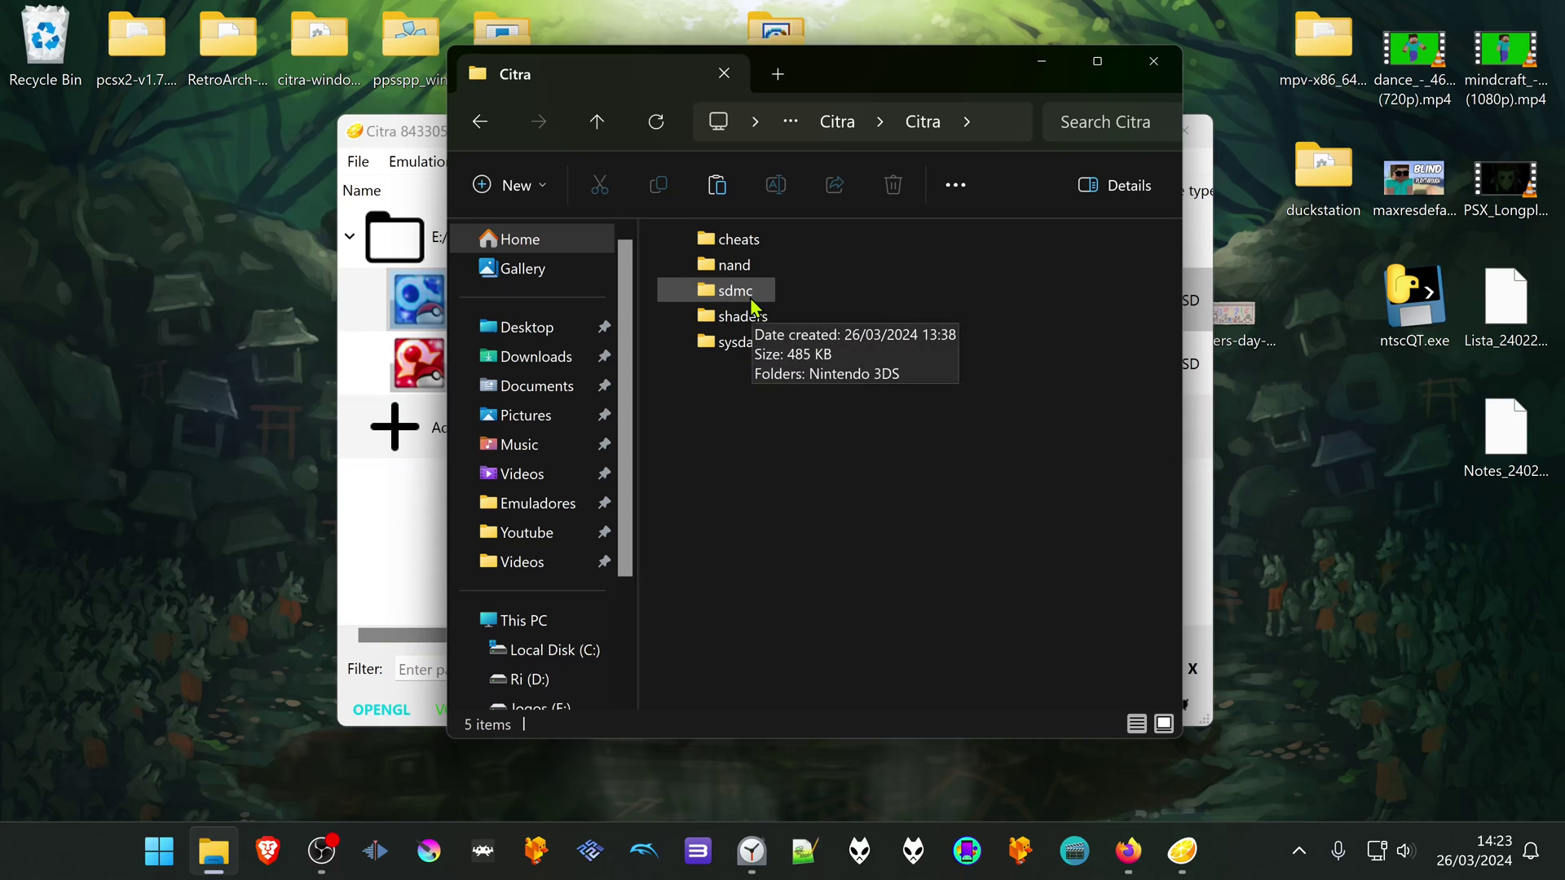
- Go into sdmc\Nintendo 3DS, through the two nested all-zero folders, to title\00040000
{"action": "double_click", "coordinate": [754, 298]}
{"action": "left_click", "coordinate": [764, 242]}
{"action": "double_click", "coordinate": [763, 240]}
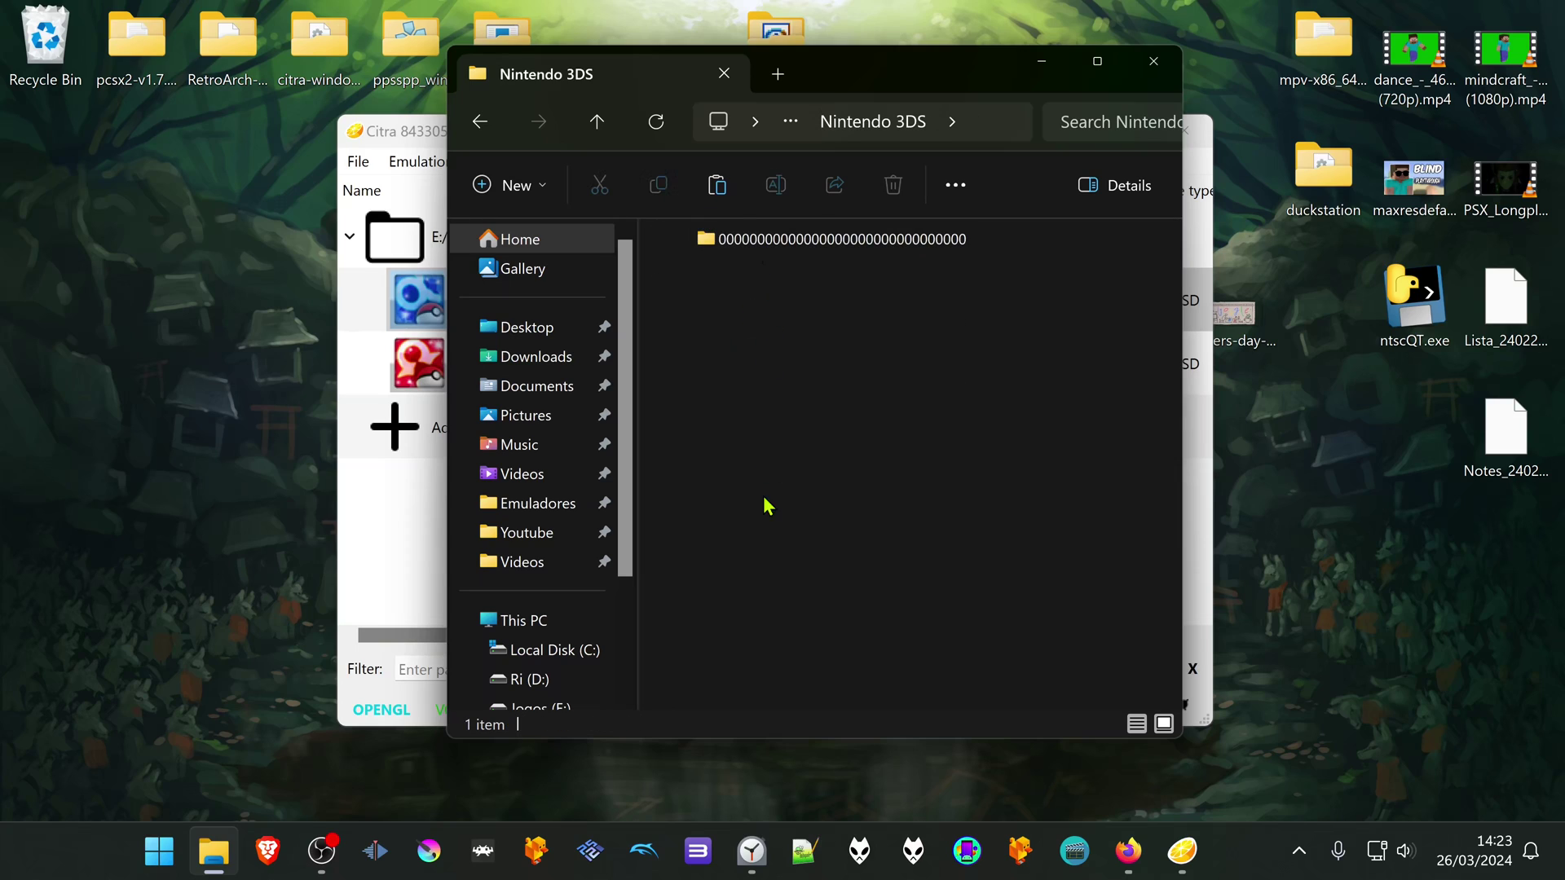
{"action": "left_click", "coordinate": [835, 254]}
{"action": "double_click", "coordinate": [835, 254]}
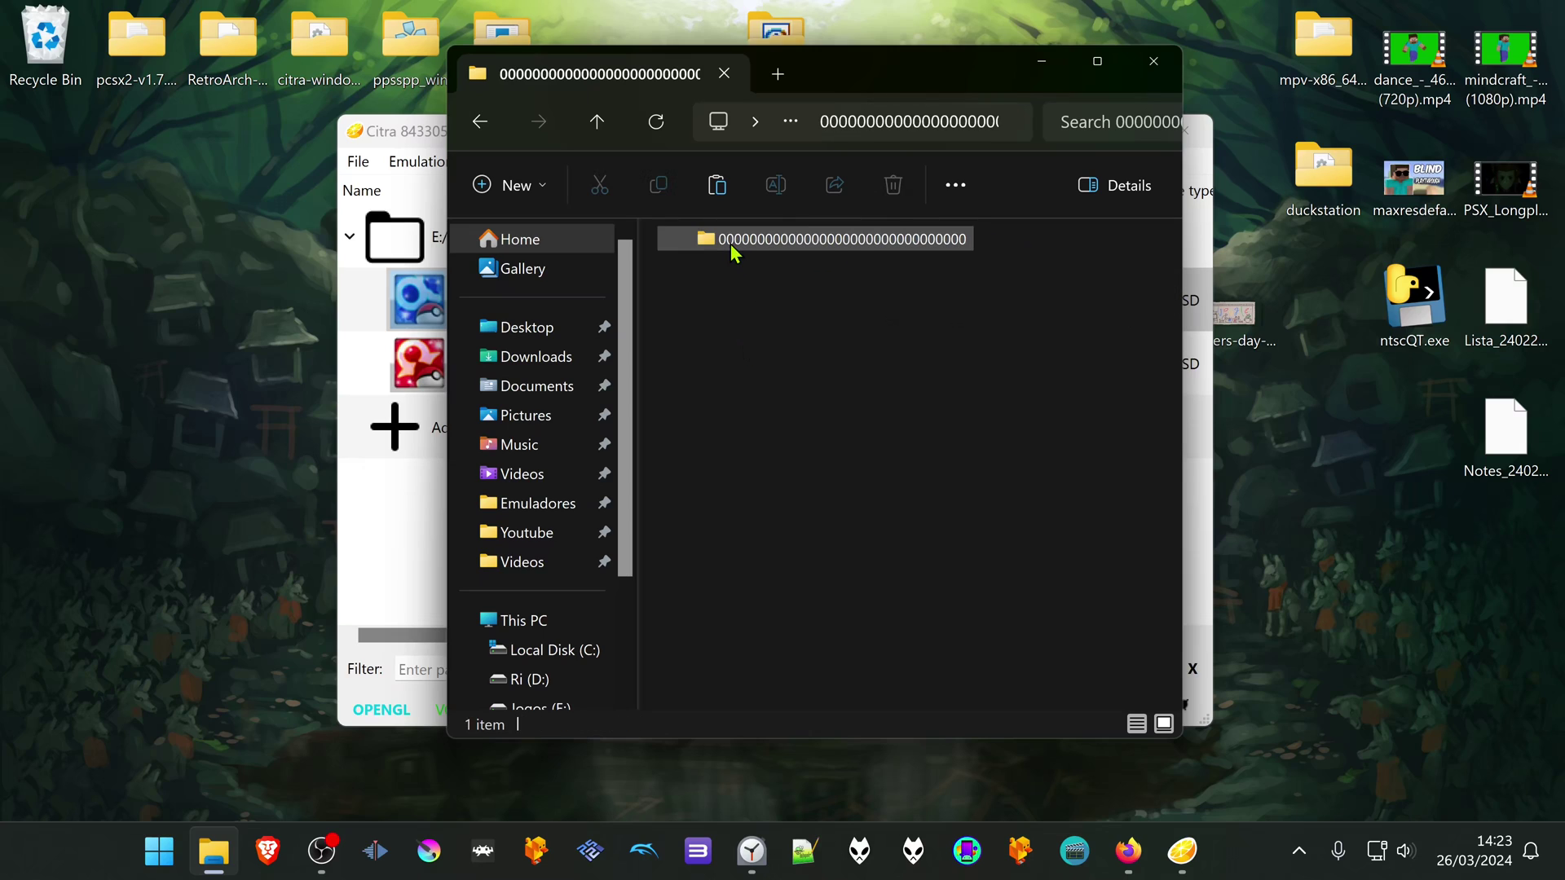
{"action": "double_click", "coordinate": [857, 258]}
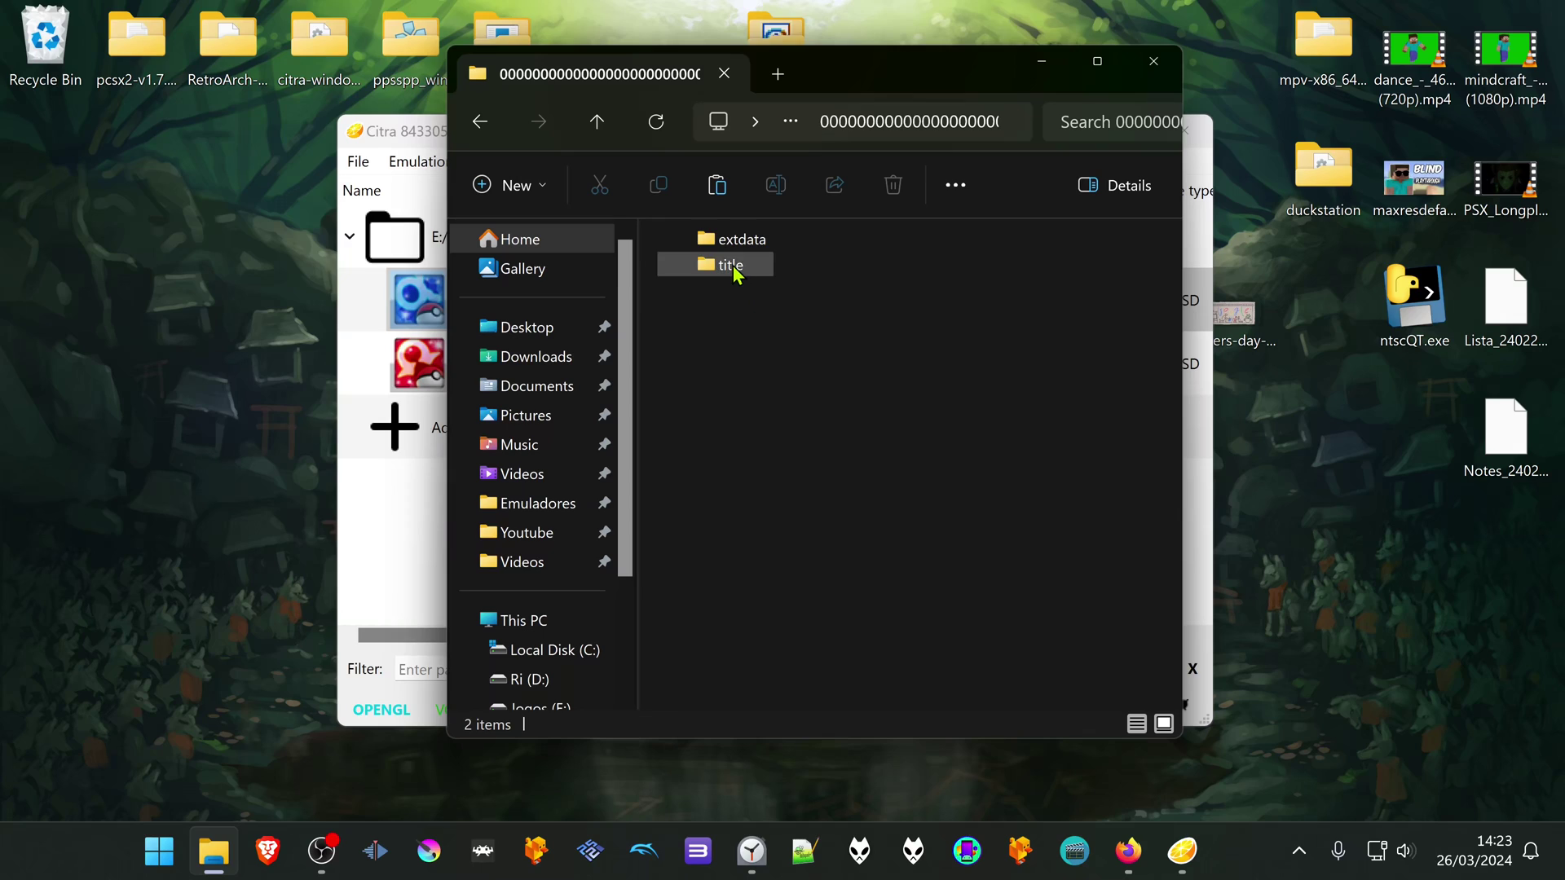
{"action": "double_click", "coordinate": [731, 266]}
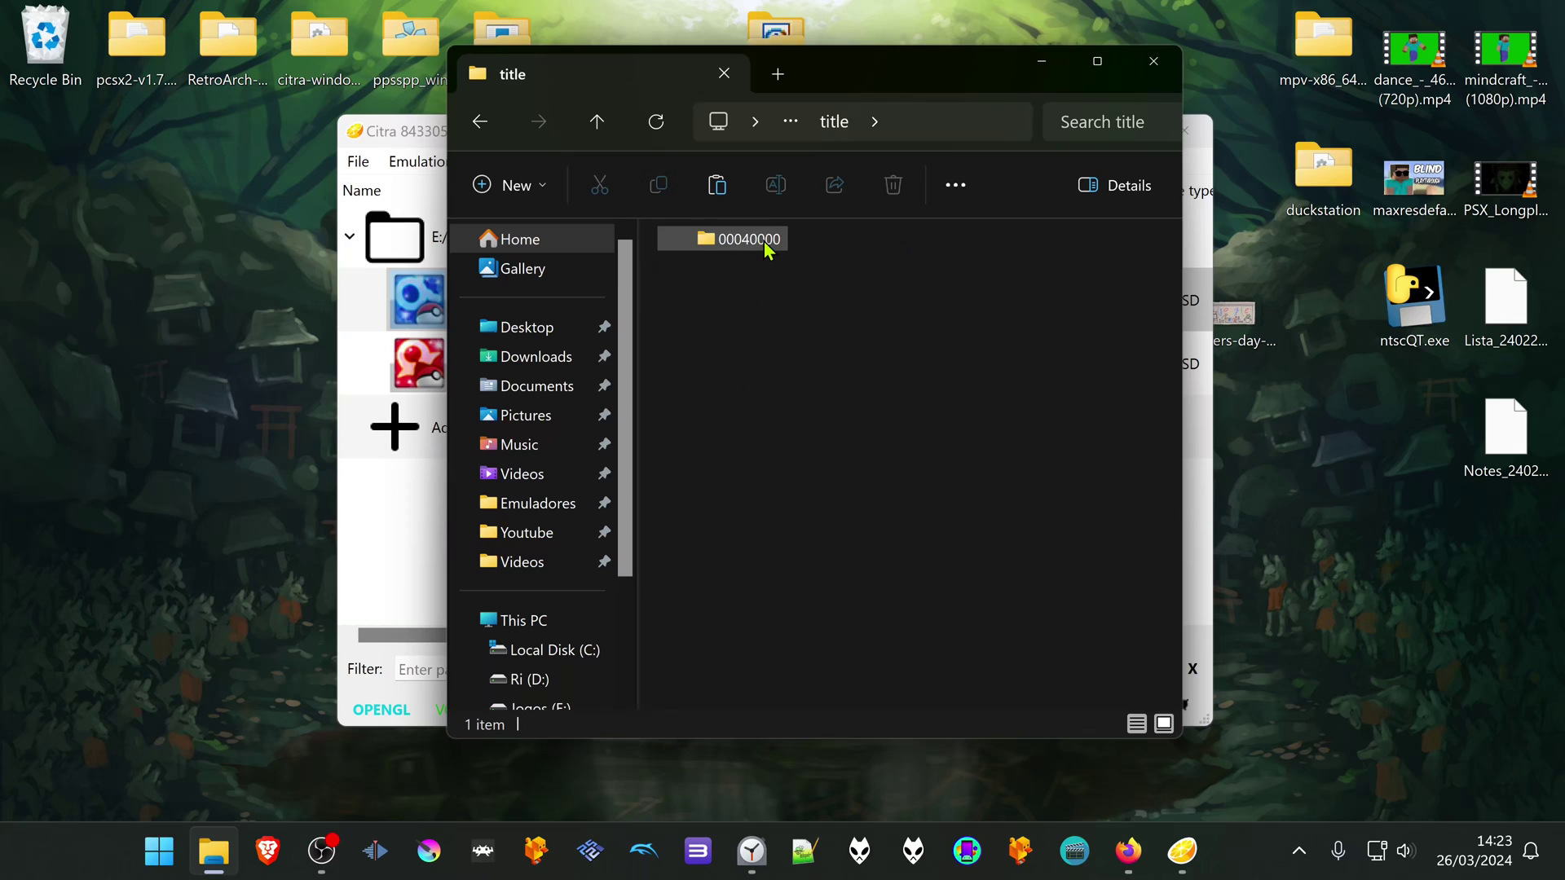
{"action": "double_click", "coordinate": [766, 248]}
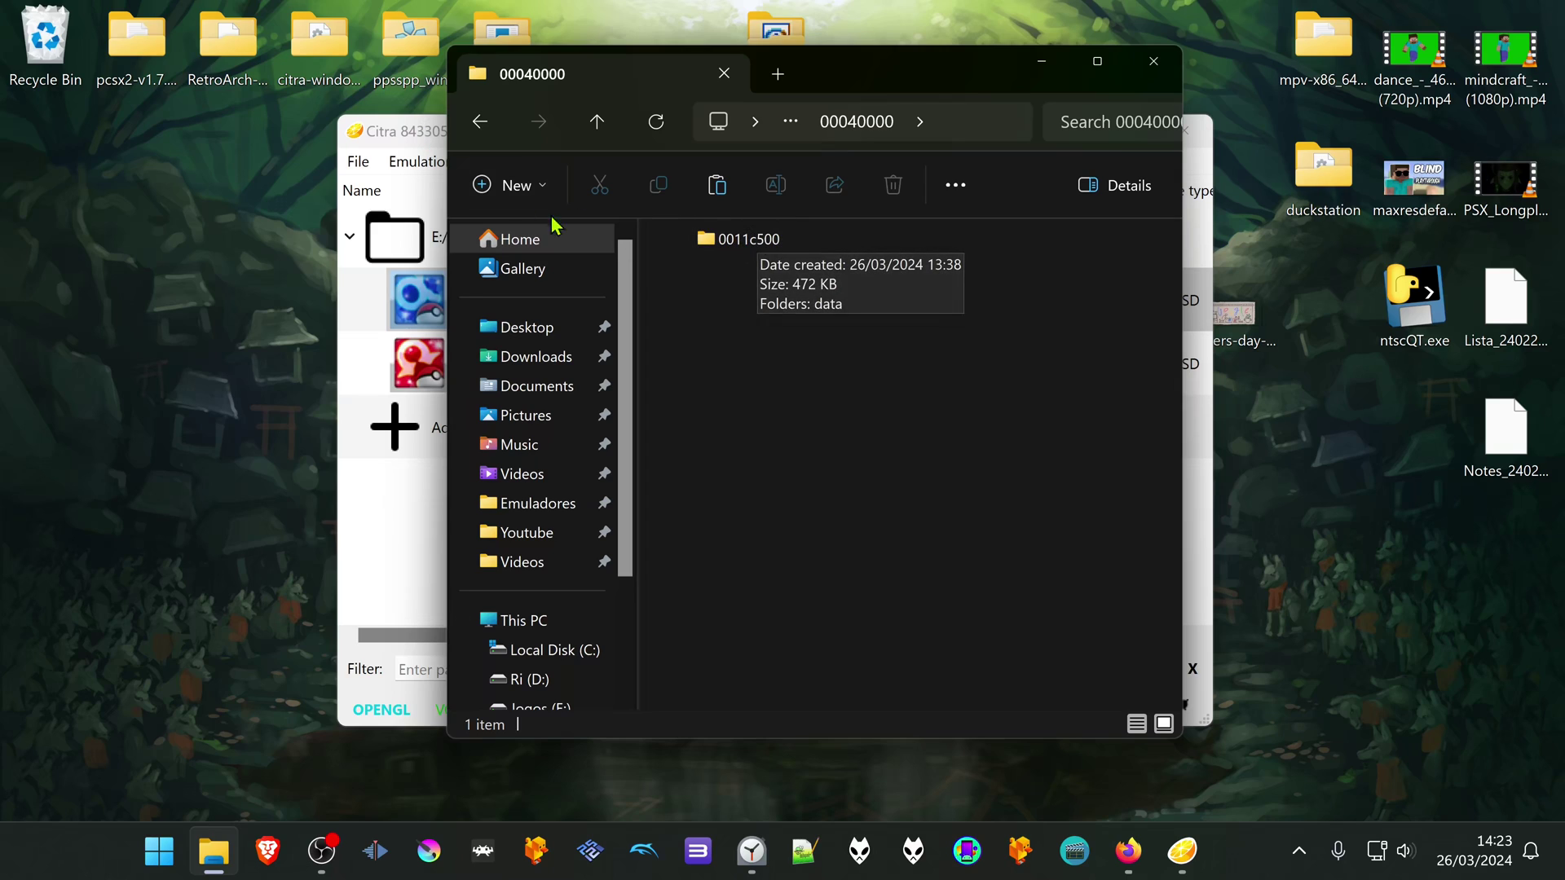
- Check the last eight characters of the Title ID in Pokémon Alpha Sapphire's properties in Citra, then close the properties
{"action": "left_click", "coordinate": [424, 134]}
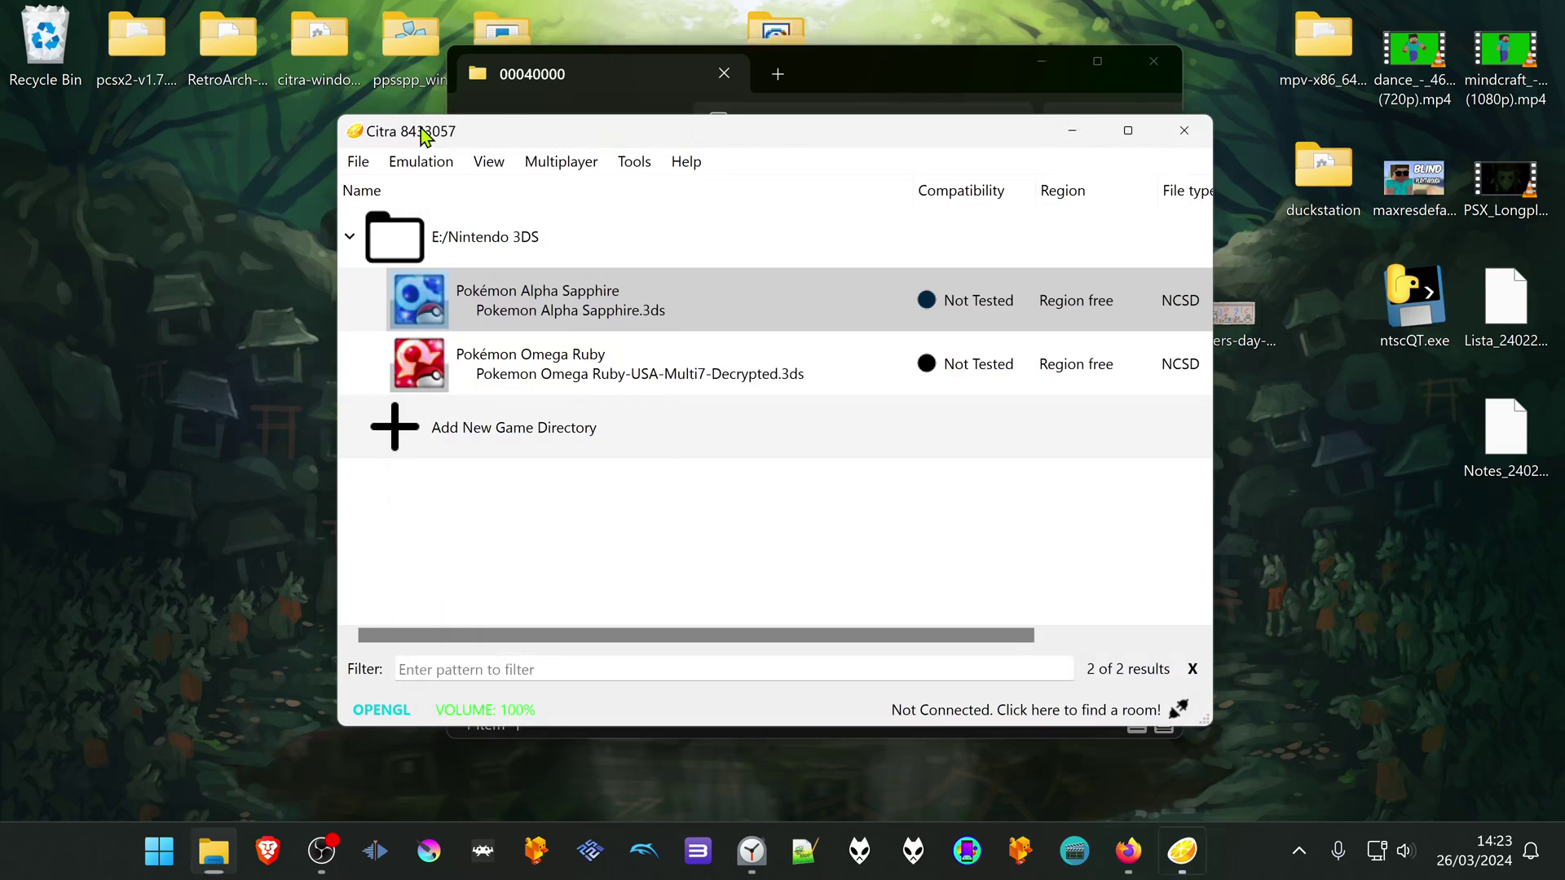
{"action": "right_click", "coordinate": [527, 313]}
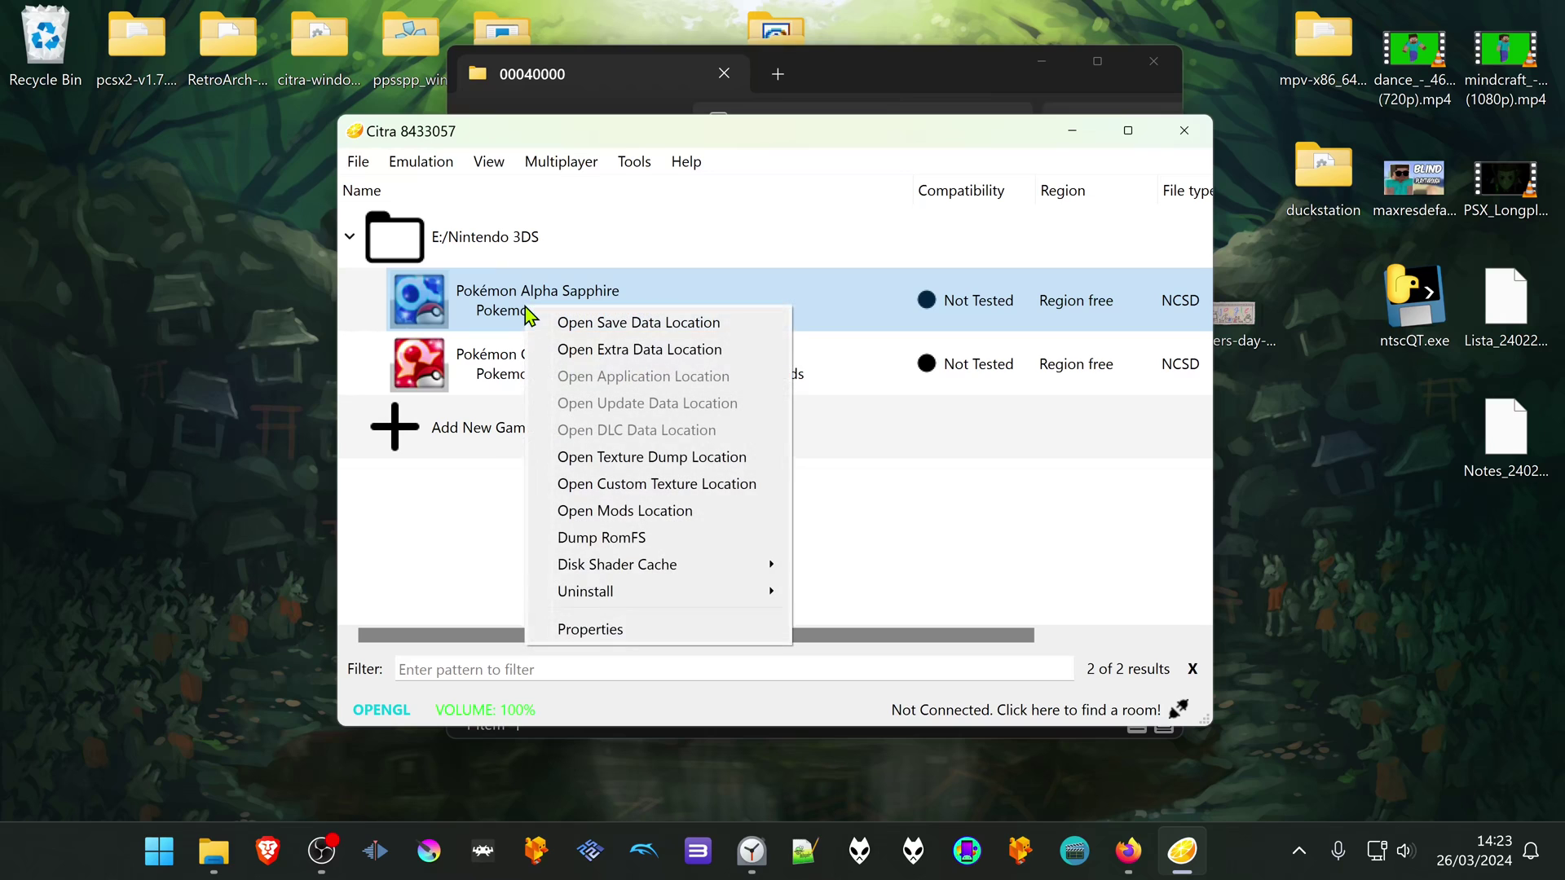
{"action": "left_click", "coordinate": [621, 627]}
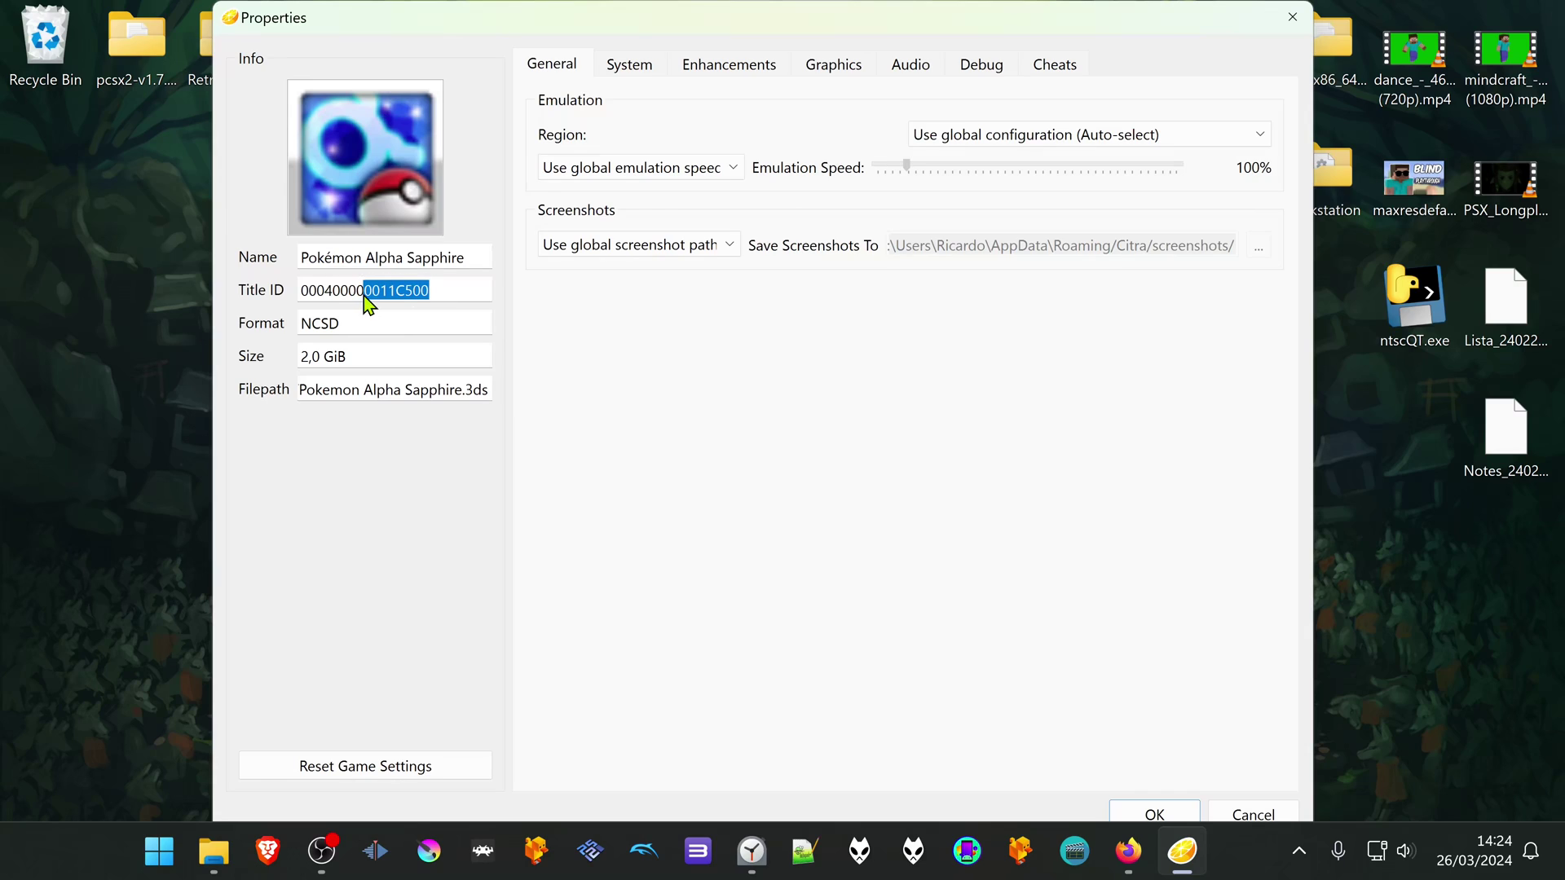
{"action": "left_click", "coordinate": [1291, 17]}
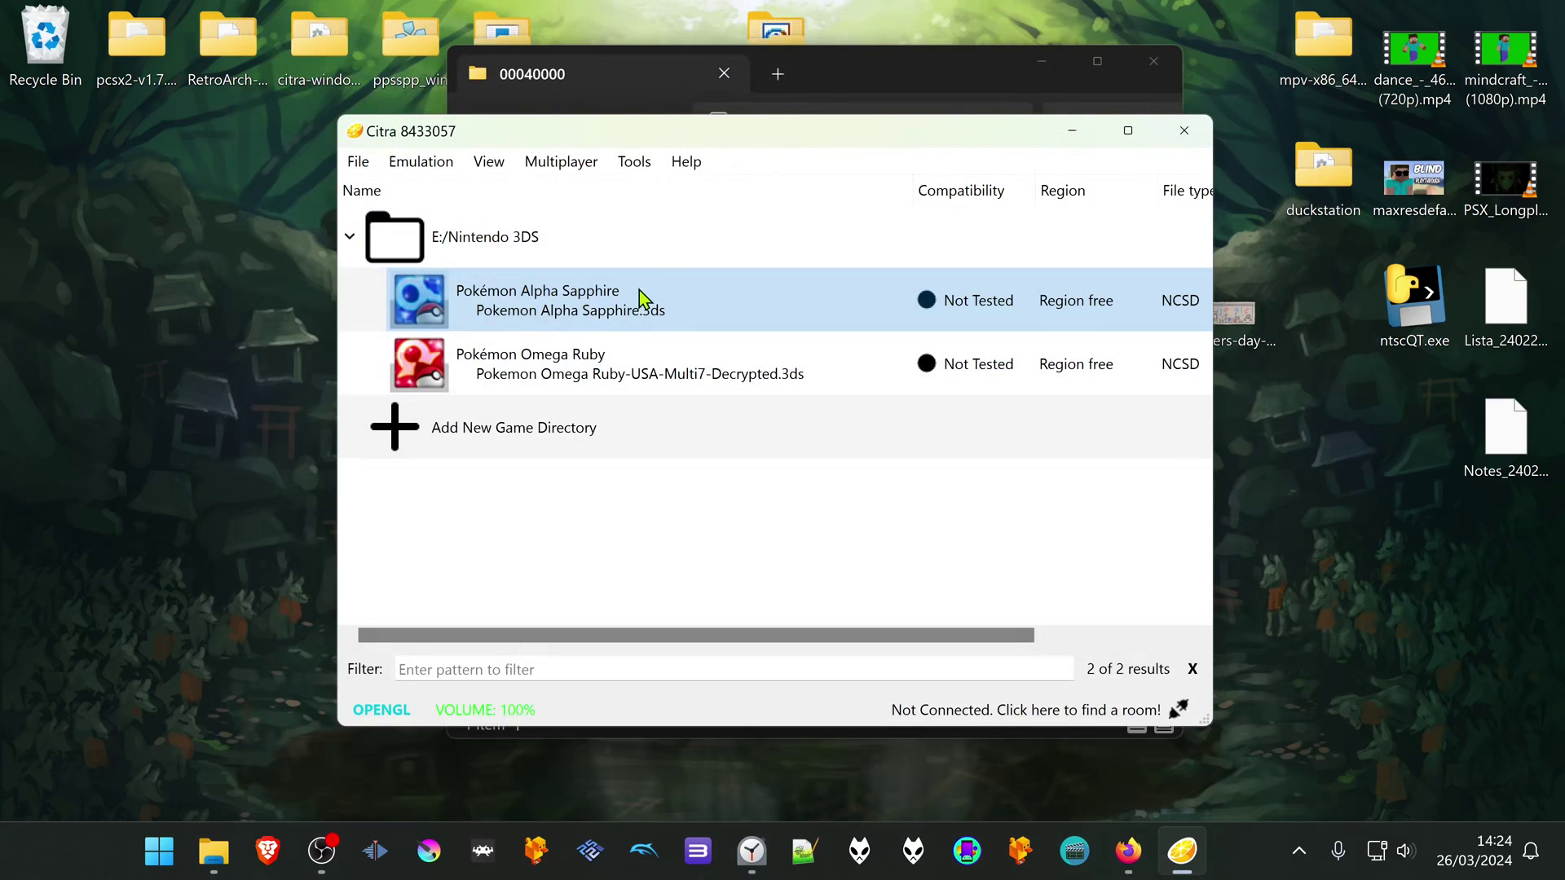
- In File Explorer, open 0011c500\data\00000001 and paste the copied main save file, replacing the existing one
{"action": "left_click", "coordinate": [668, 82]}
{"action": "double_click", "coordinate": [744, 243]}
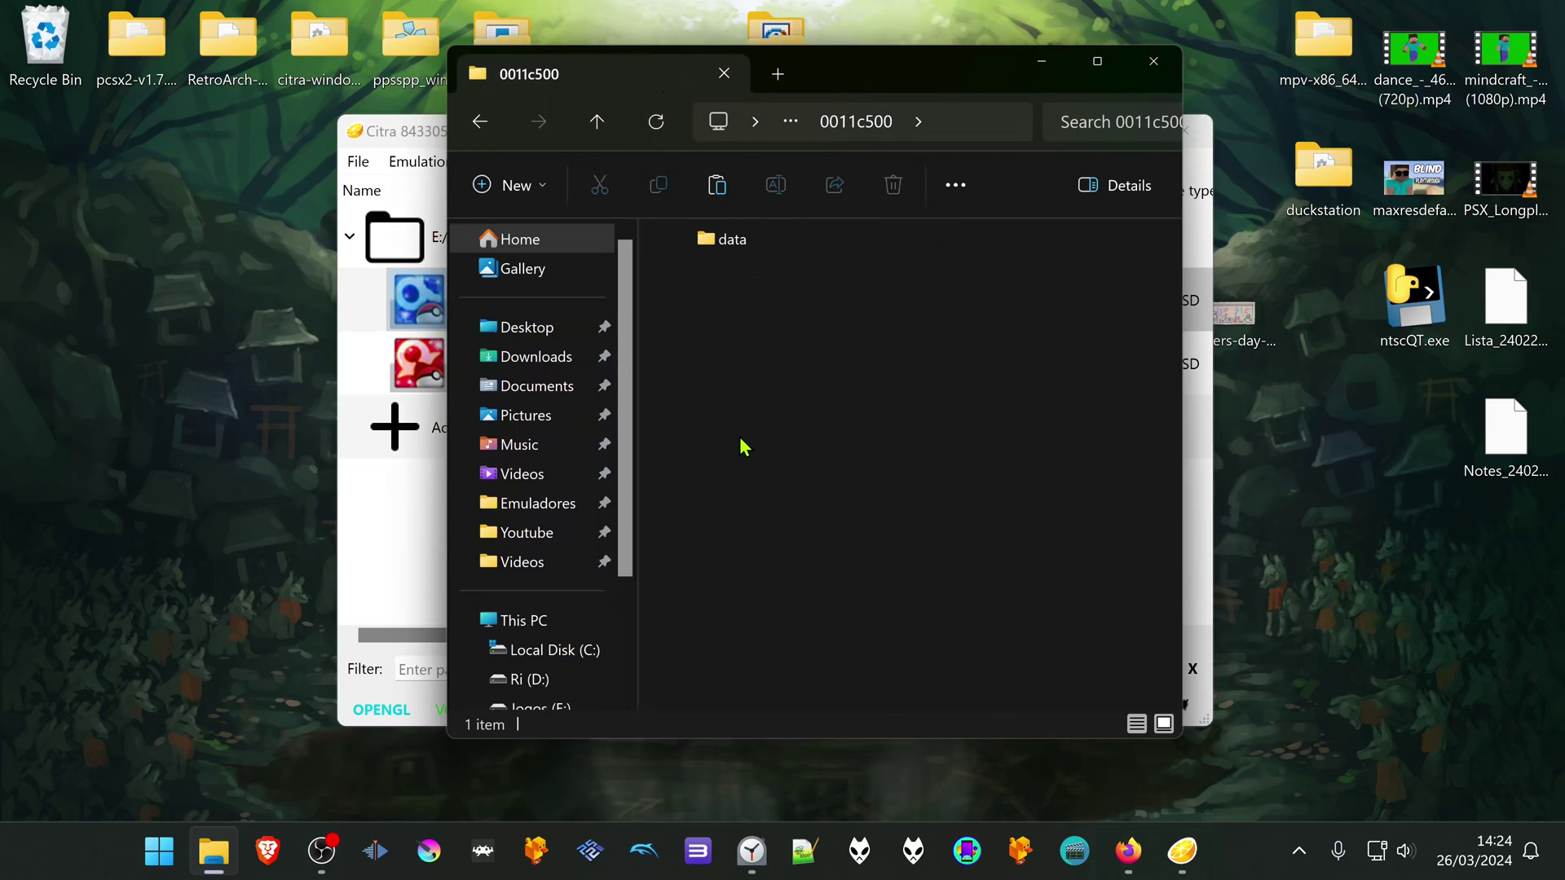
{"action": "double_click", "coordinate": [732, 239]}
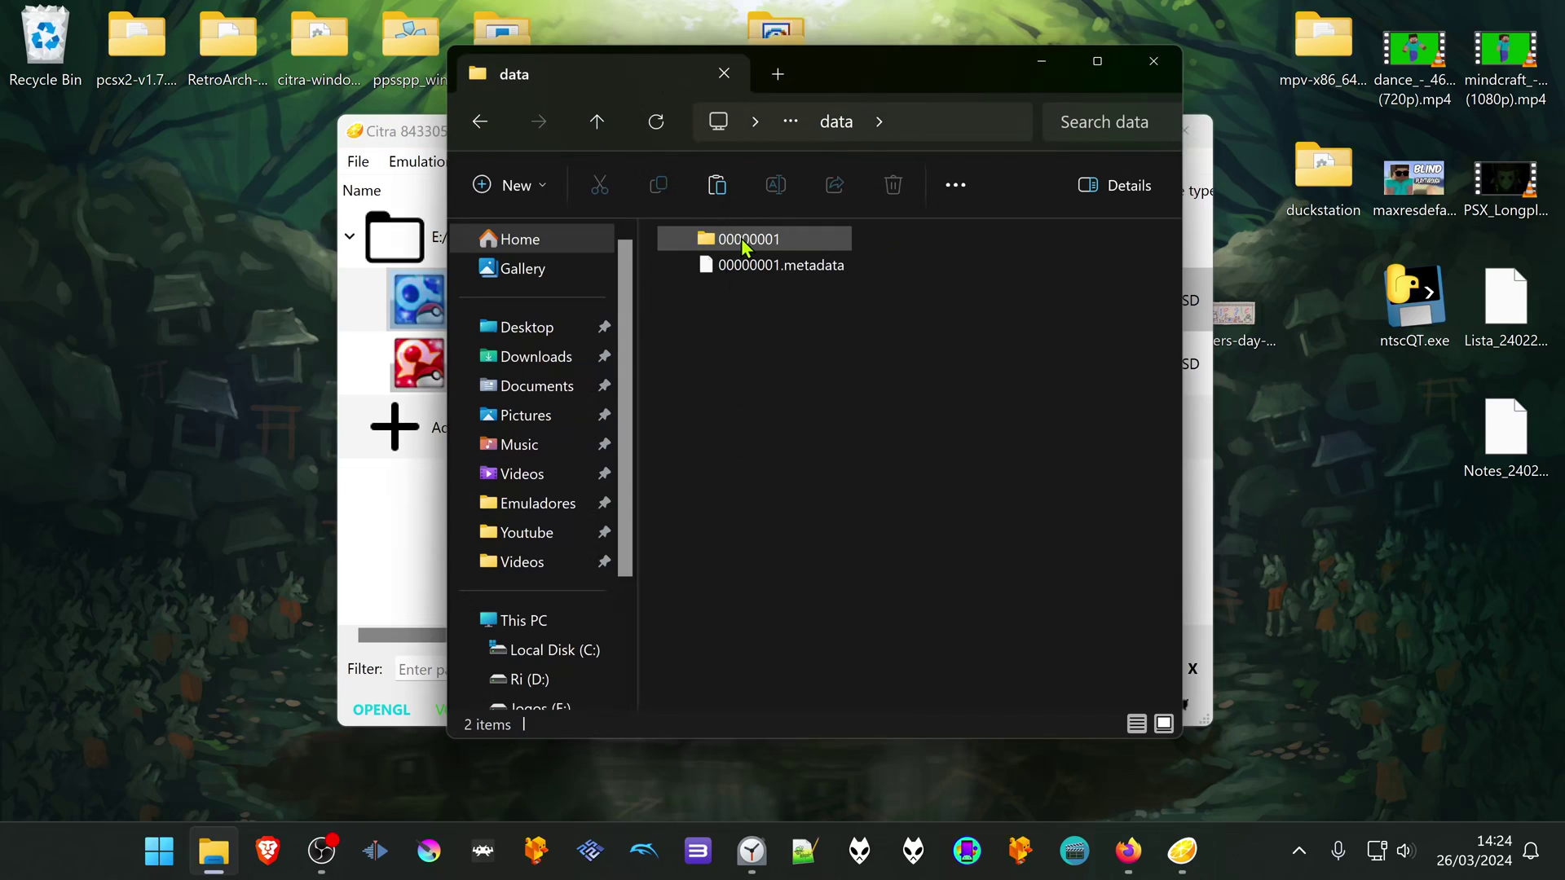
{"action": "double_click", "coordinate": [773, 243]}
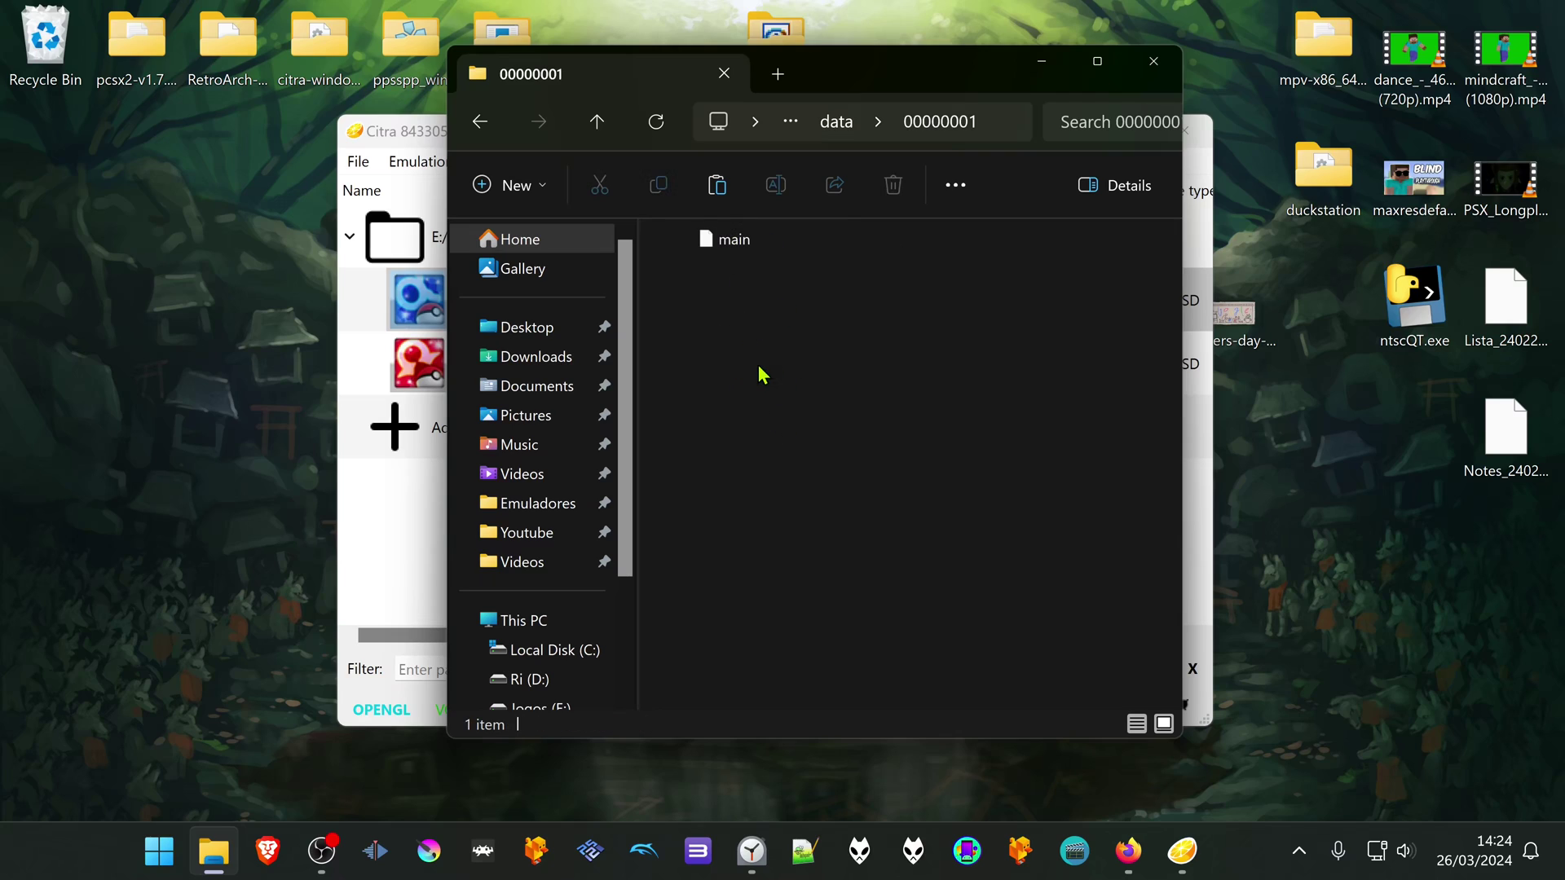
{"action": "right_click", "coordinate": [783, 344]}
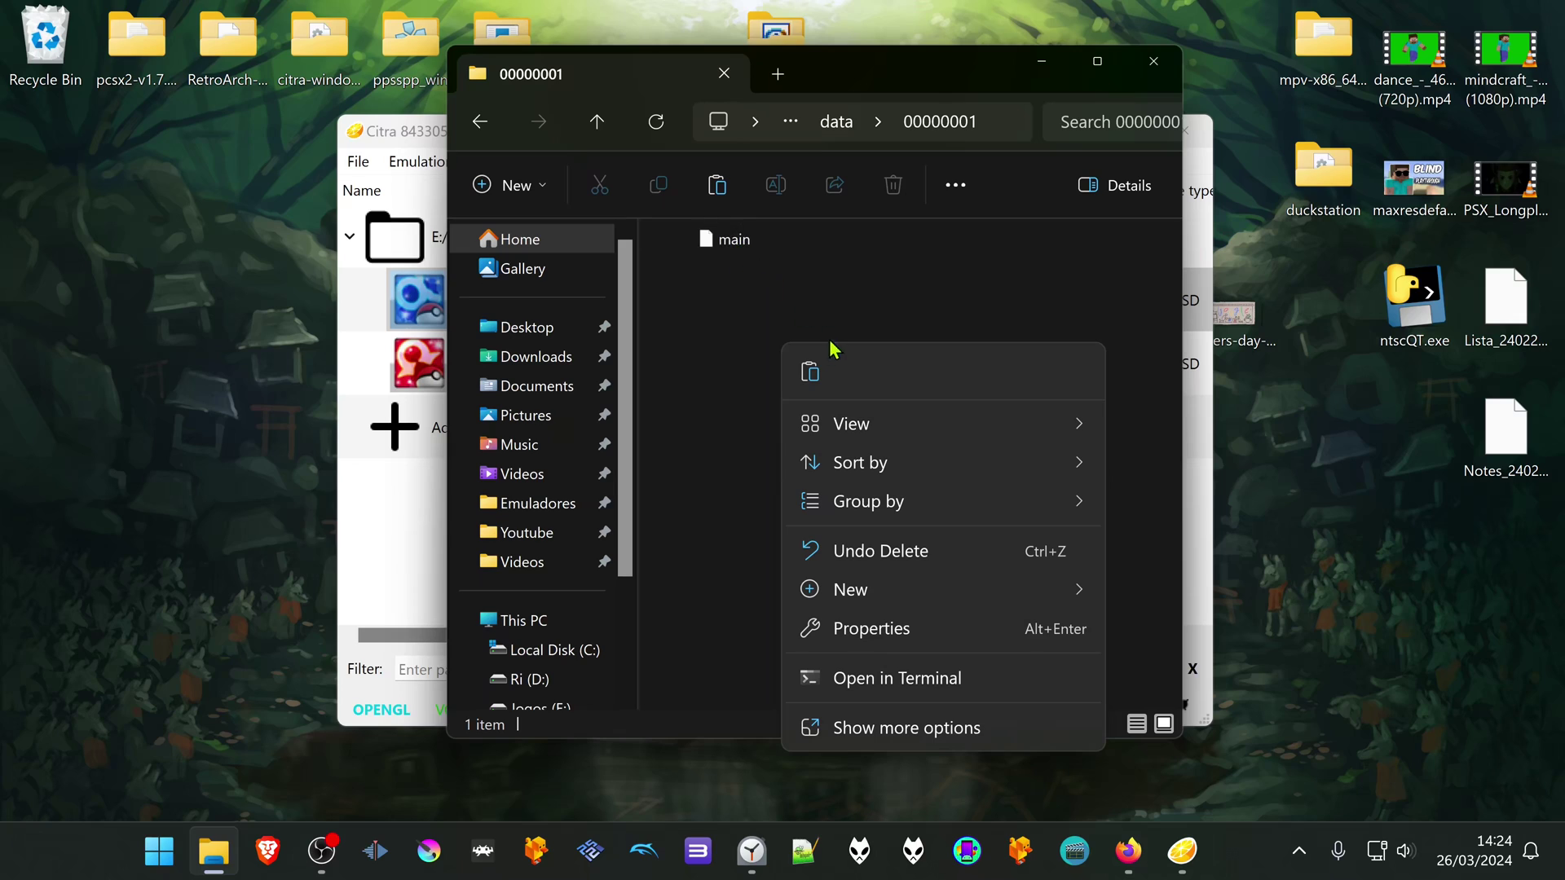
{"action": "left_click", "coordinate": [810, 373]}
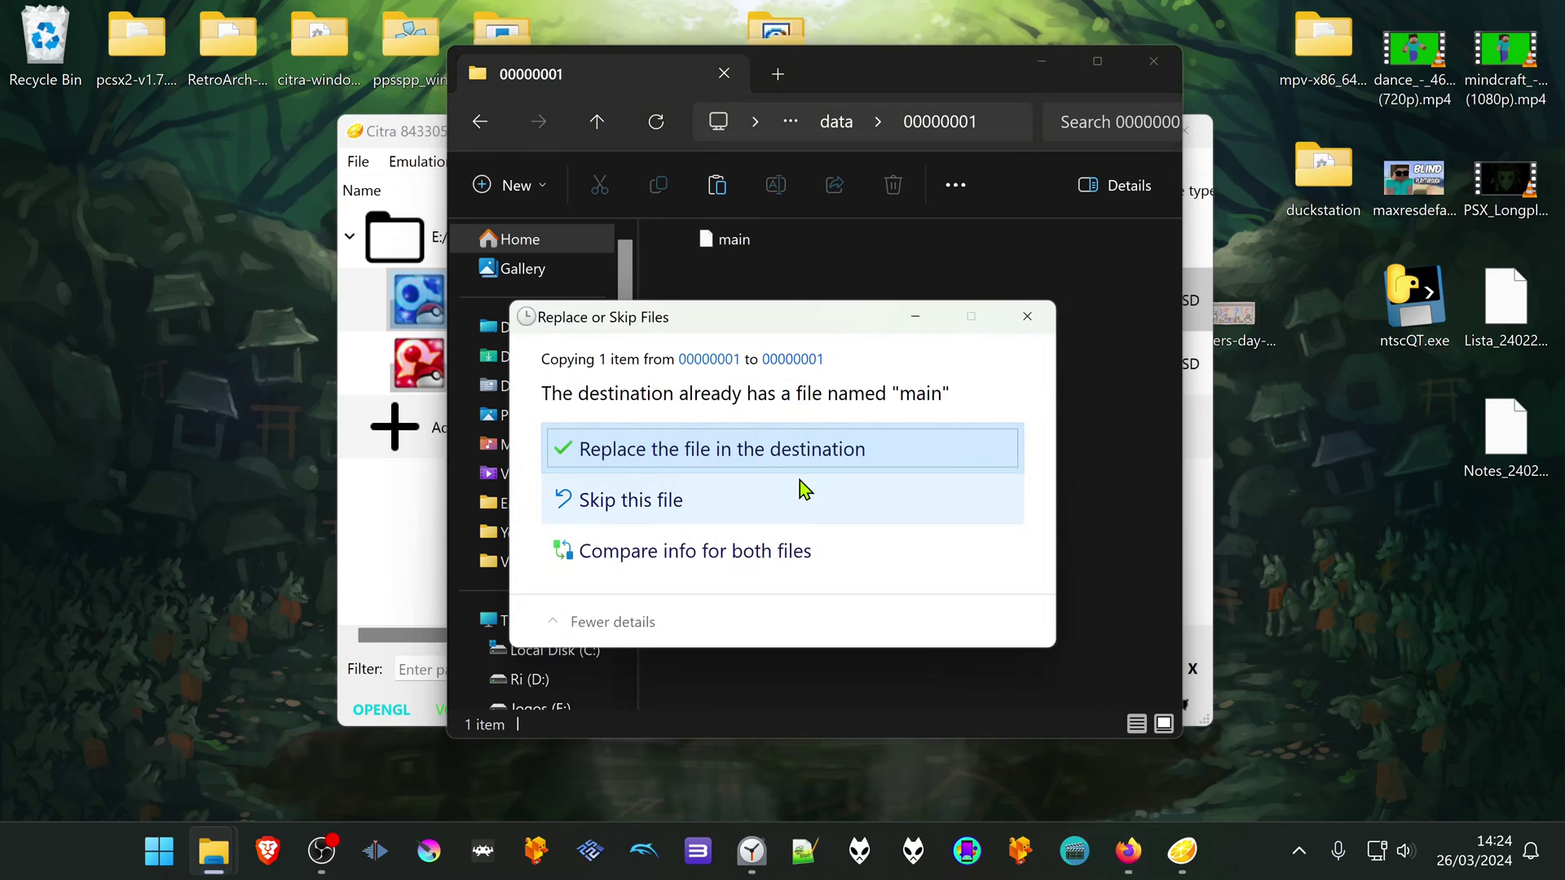
{"action": "left_click", "coordinate": [747, 451]}
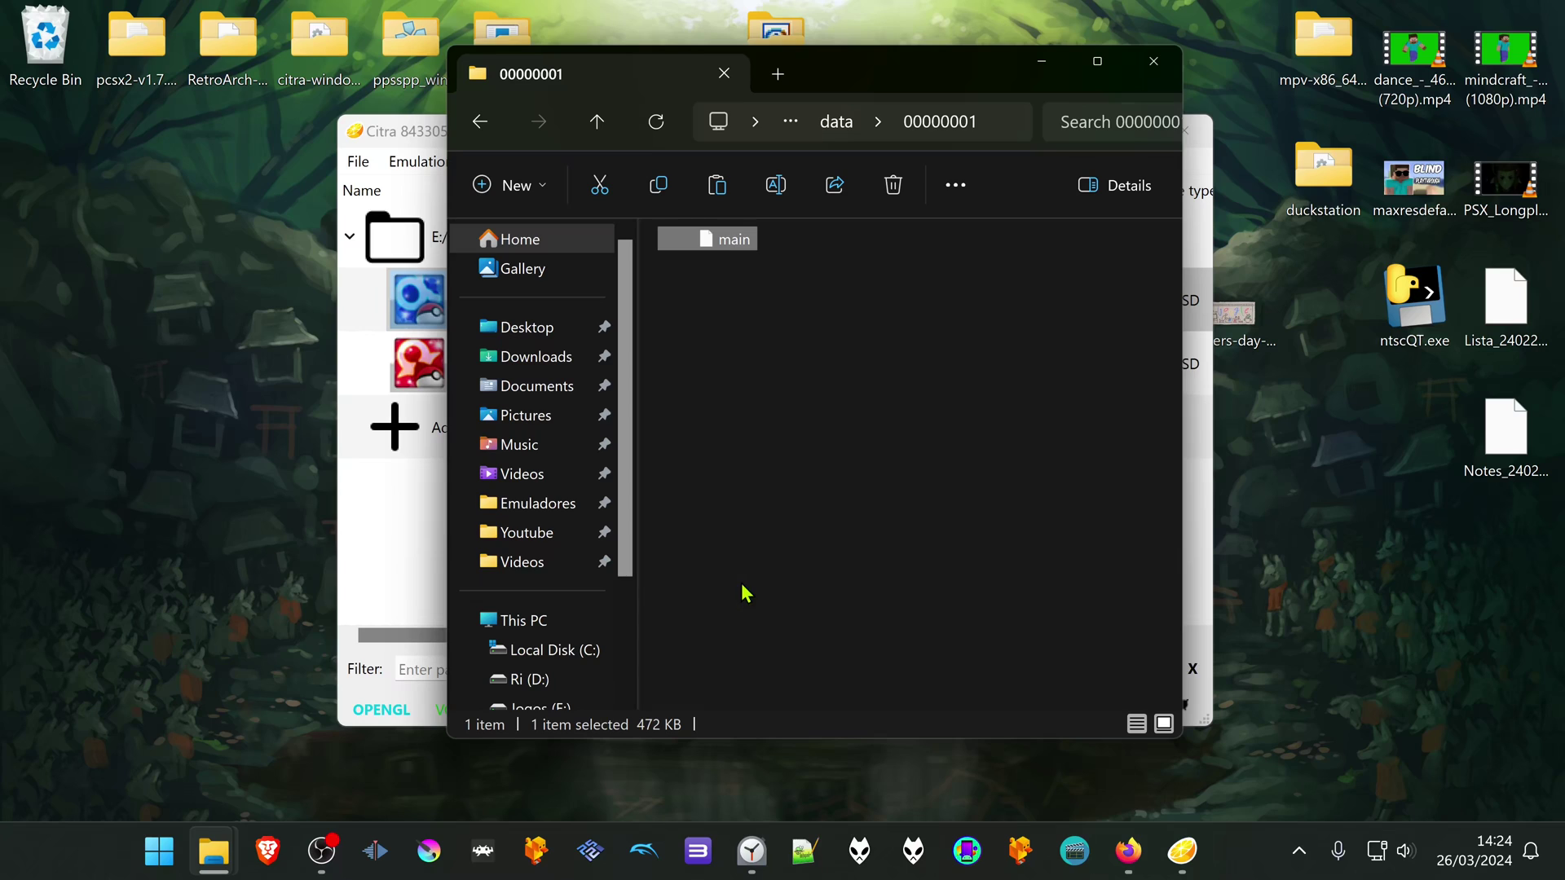
- Return to the RetroArch-Win64 folder and launch retroarch.exe
{"action": "key", "text": "alt+Left"}
{"action": "key", "text": "alt+Left"}
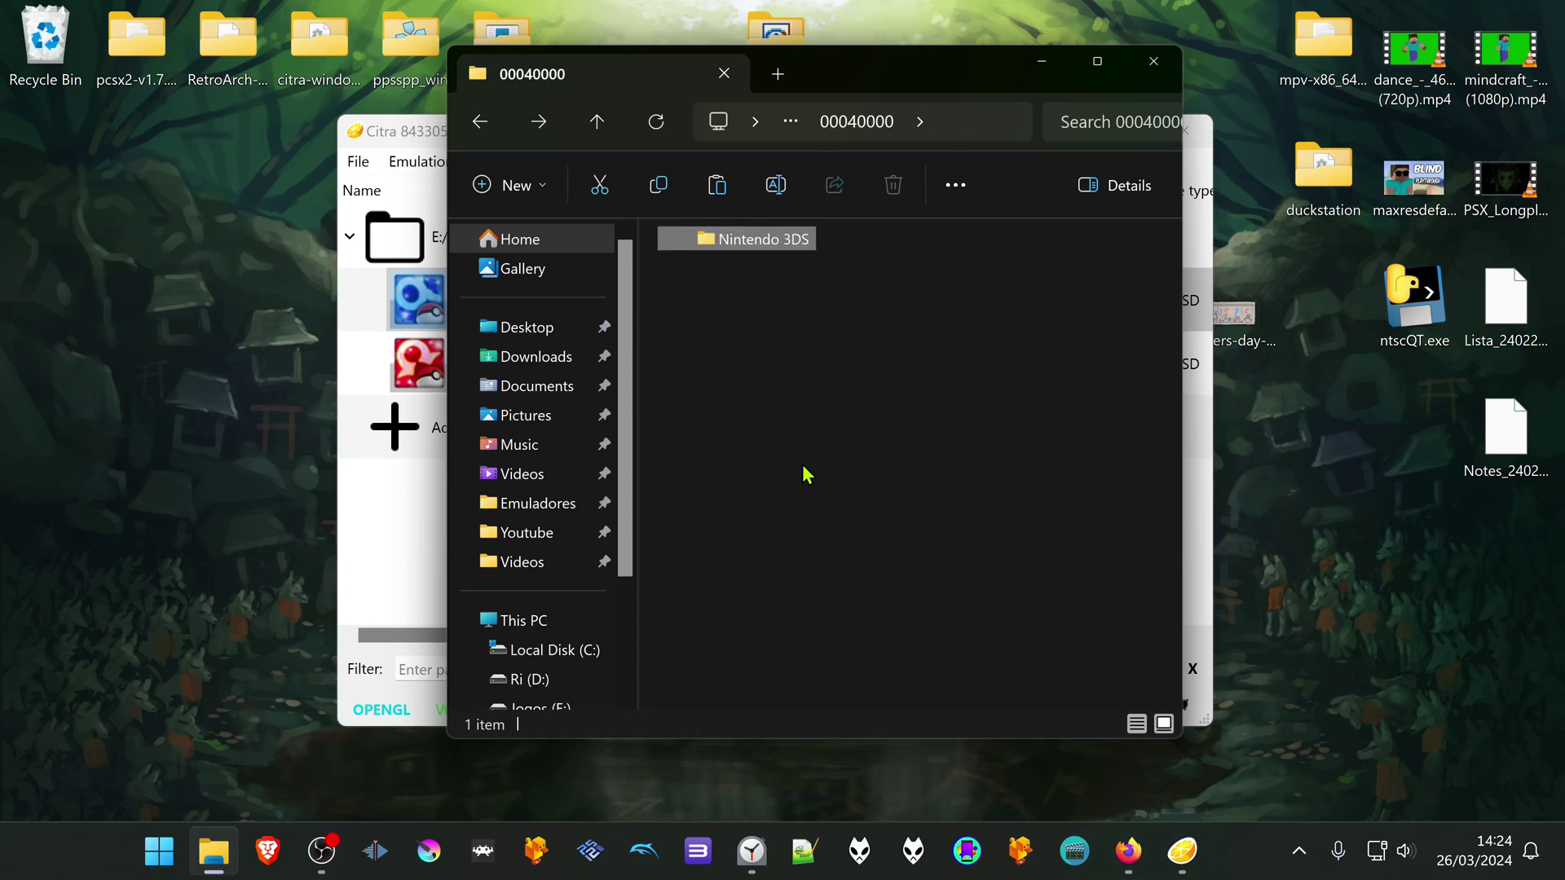
{"action": "key", "text": "alt+Left"}
{"action": "key", "text": "alt+Left"}
{"action": "key", "text": "alt+Left"}
{"action": "key", "text": "alt+Left"}
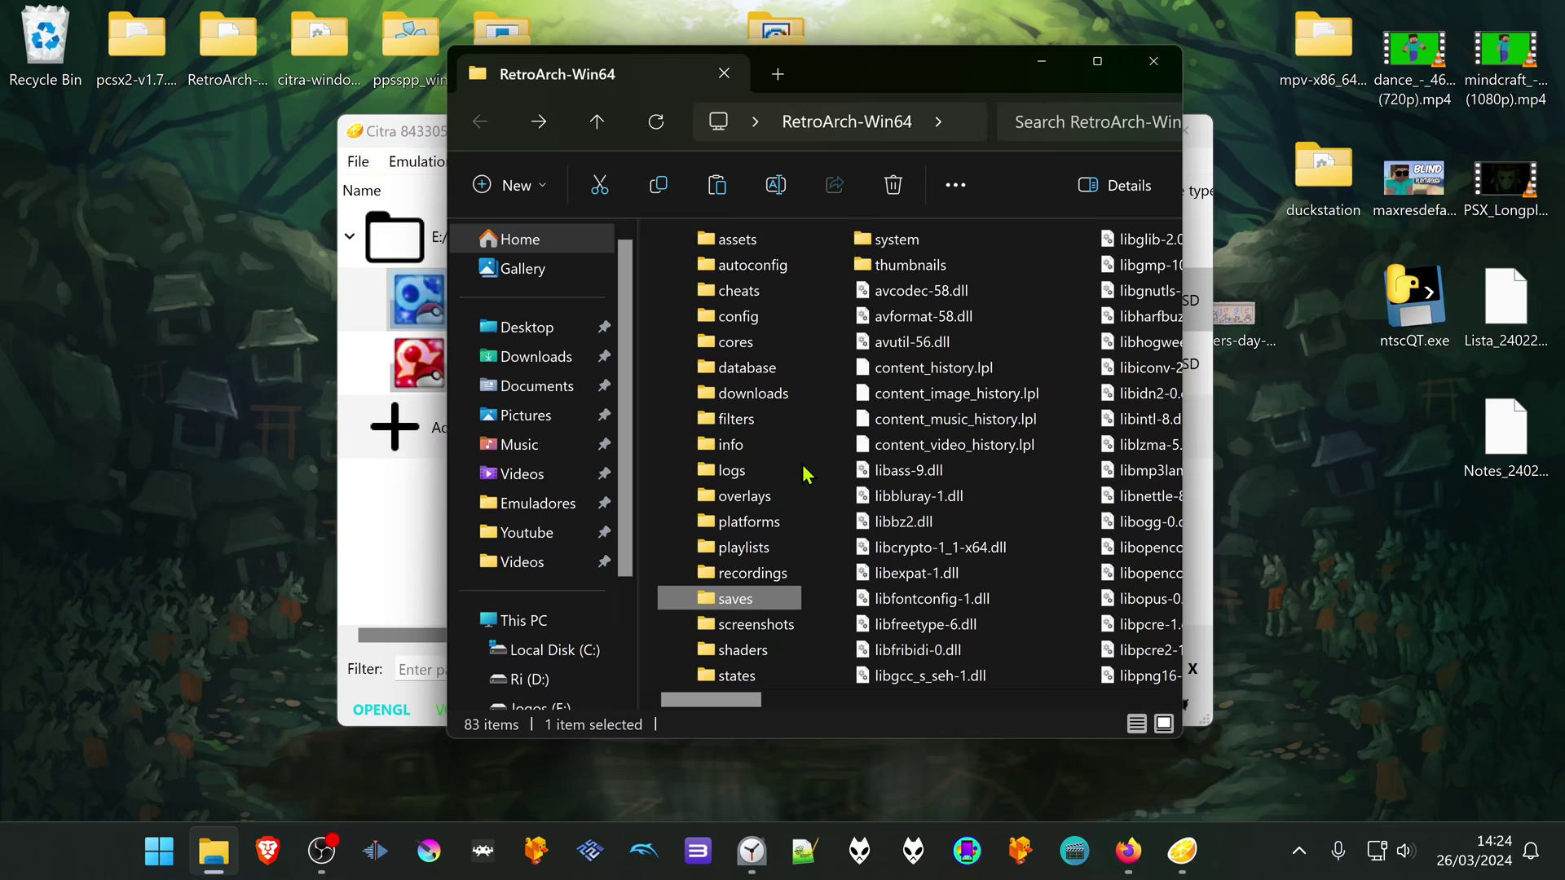
{"action": "left_click_drag", "start_coordinate": [732, 700], "coordinate": [1009, 694]}
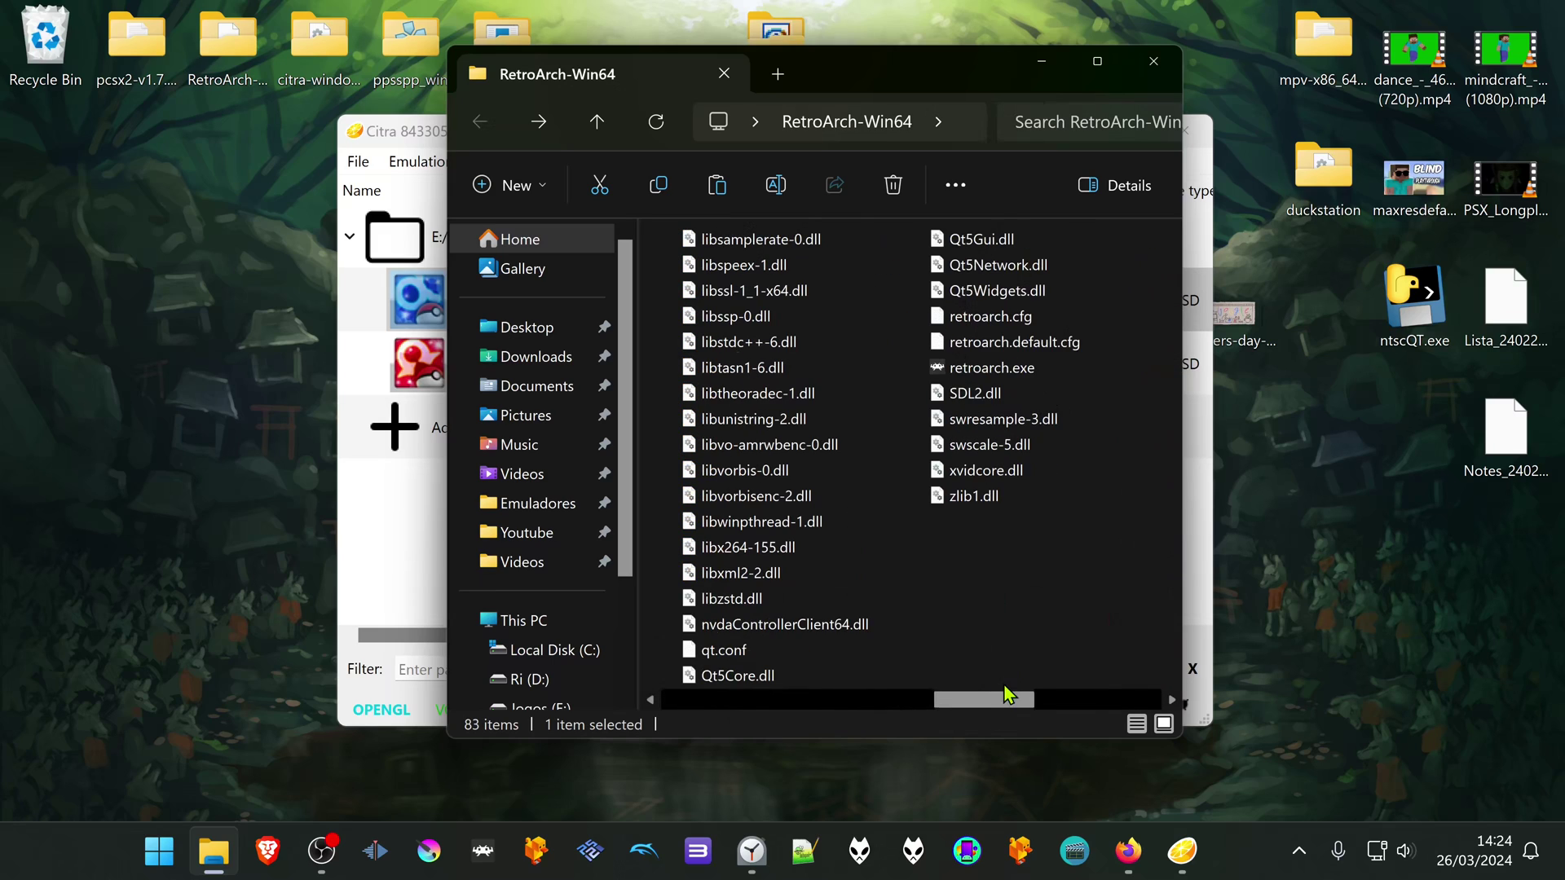
{"action": "double_click", "coordinate": [989, 367]}
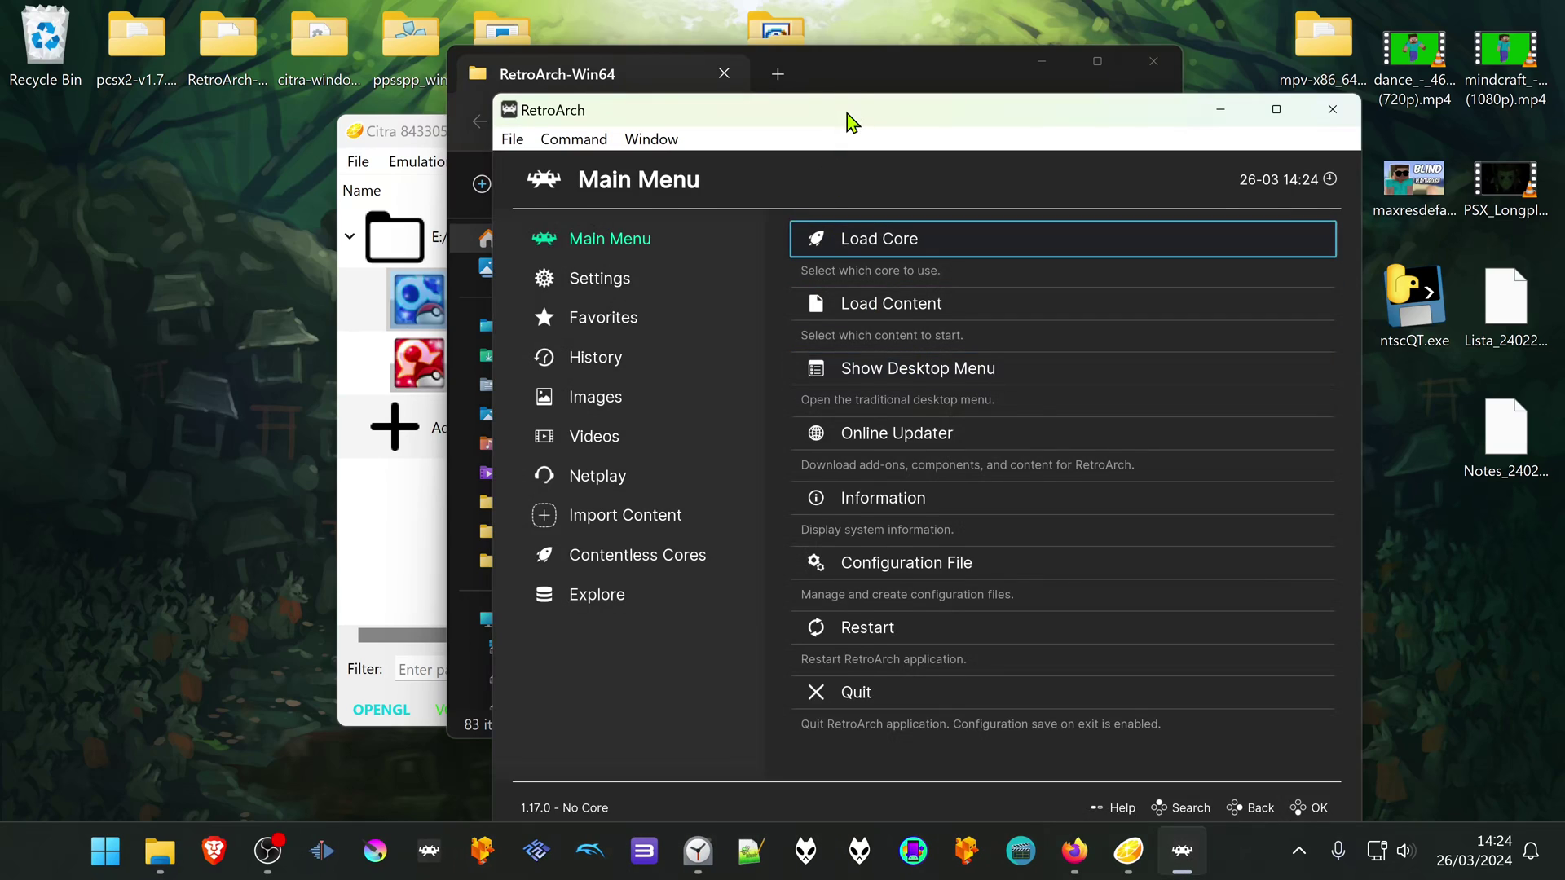
- Run Pokemon Alpha Sapphire from RetroArch's History and continue the saved game
{"action": "left_click_drag", "start_coordinate": [849, 115], "coordinate": [806, 72]}
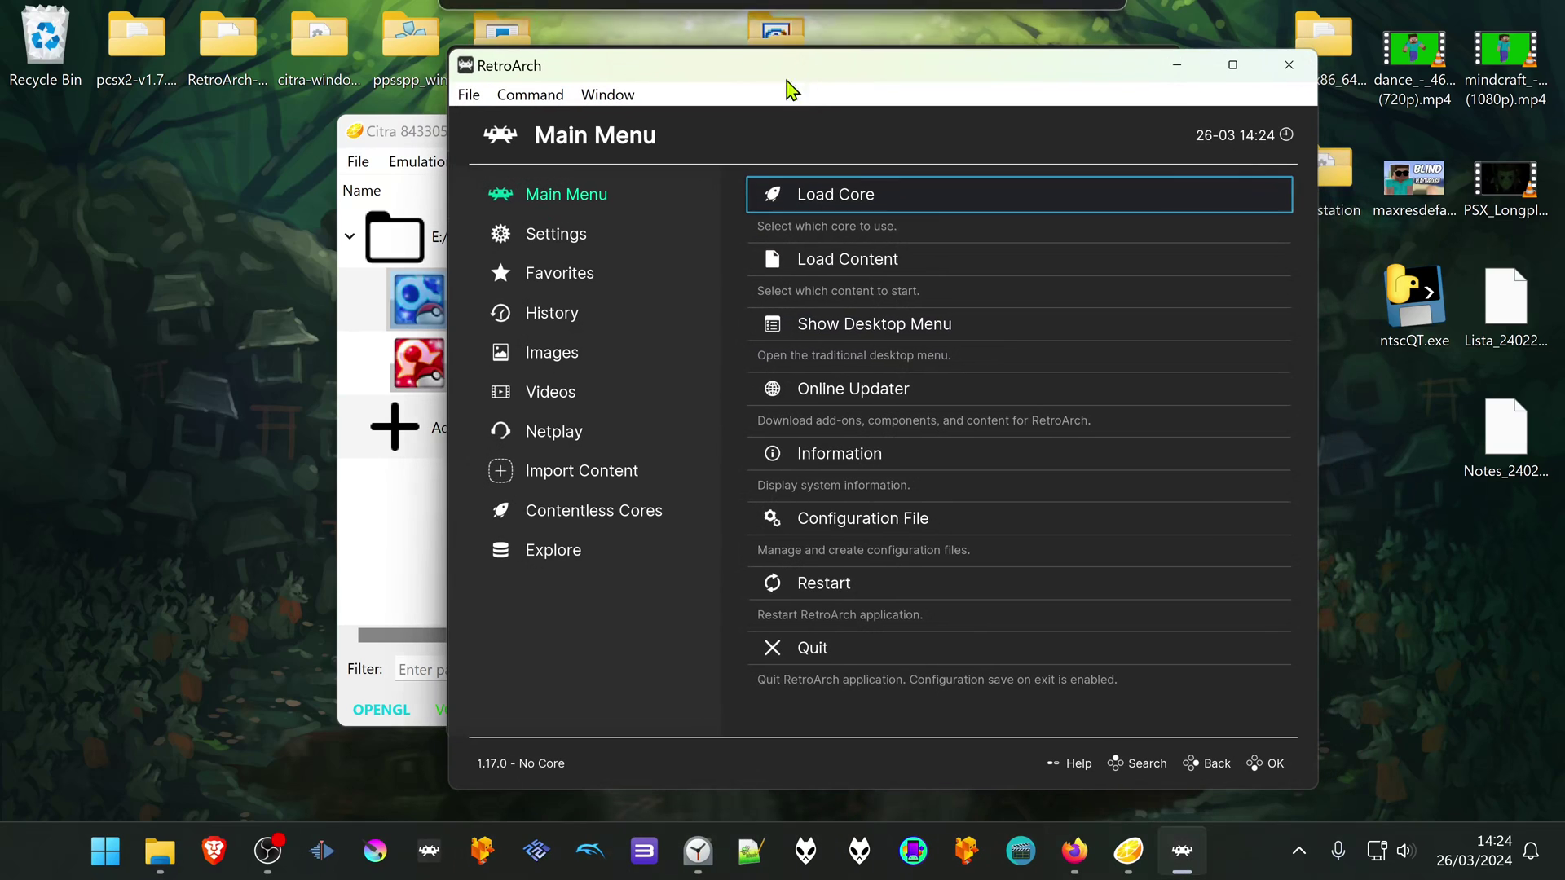
{"action": "left_click", "coordinate": [626, 317]}
{"action": "left_click", "coordinate": [842, 195]}
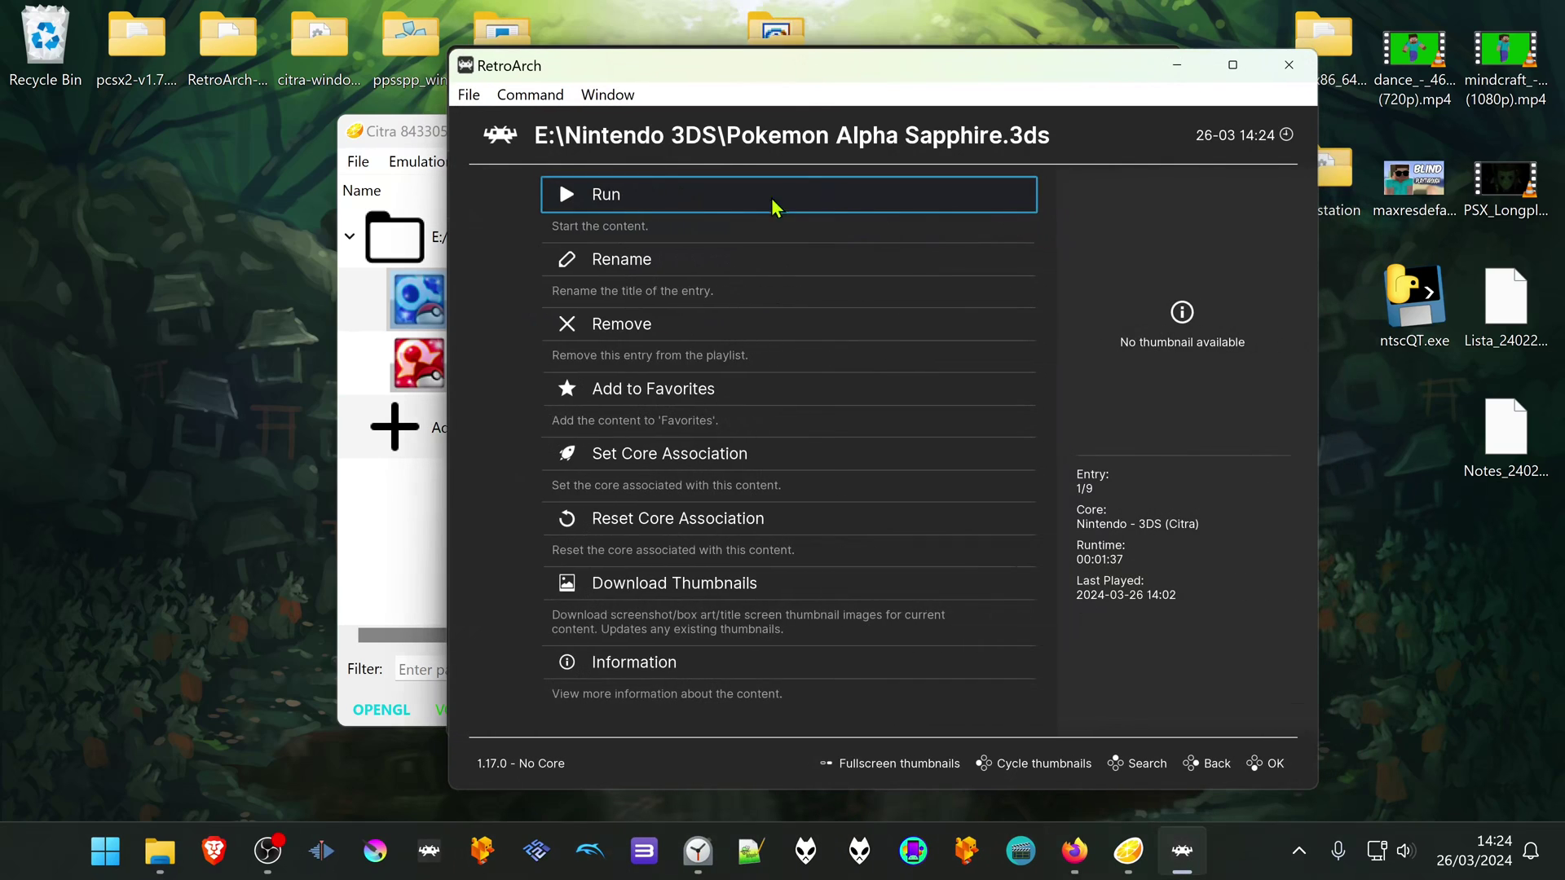
{"action": "left_click", "coordinate": [731, 210]}
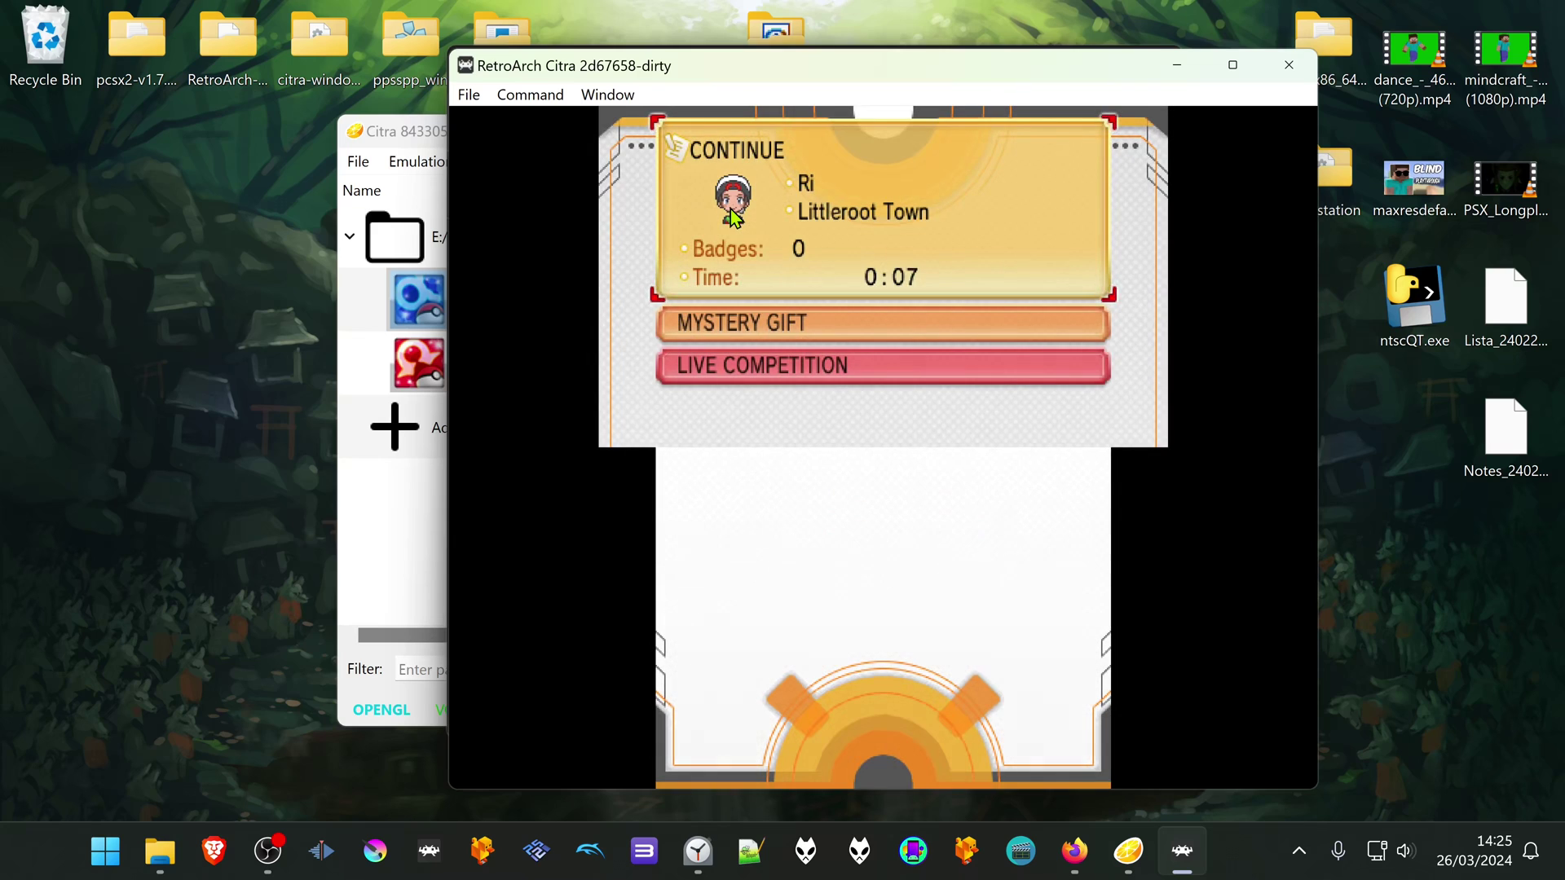
{"action": "key", "text": "x"}
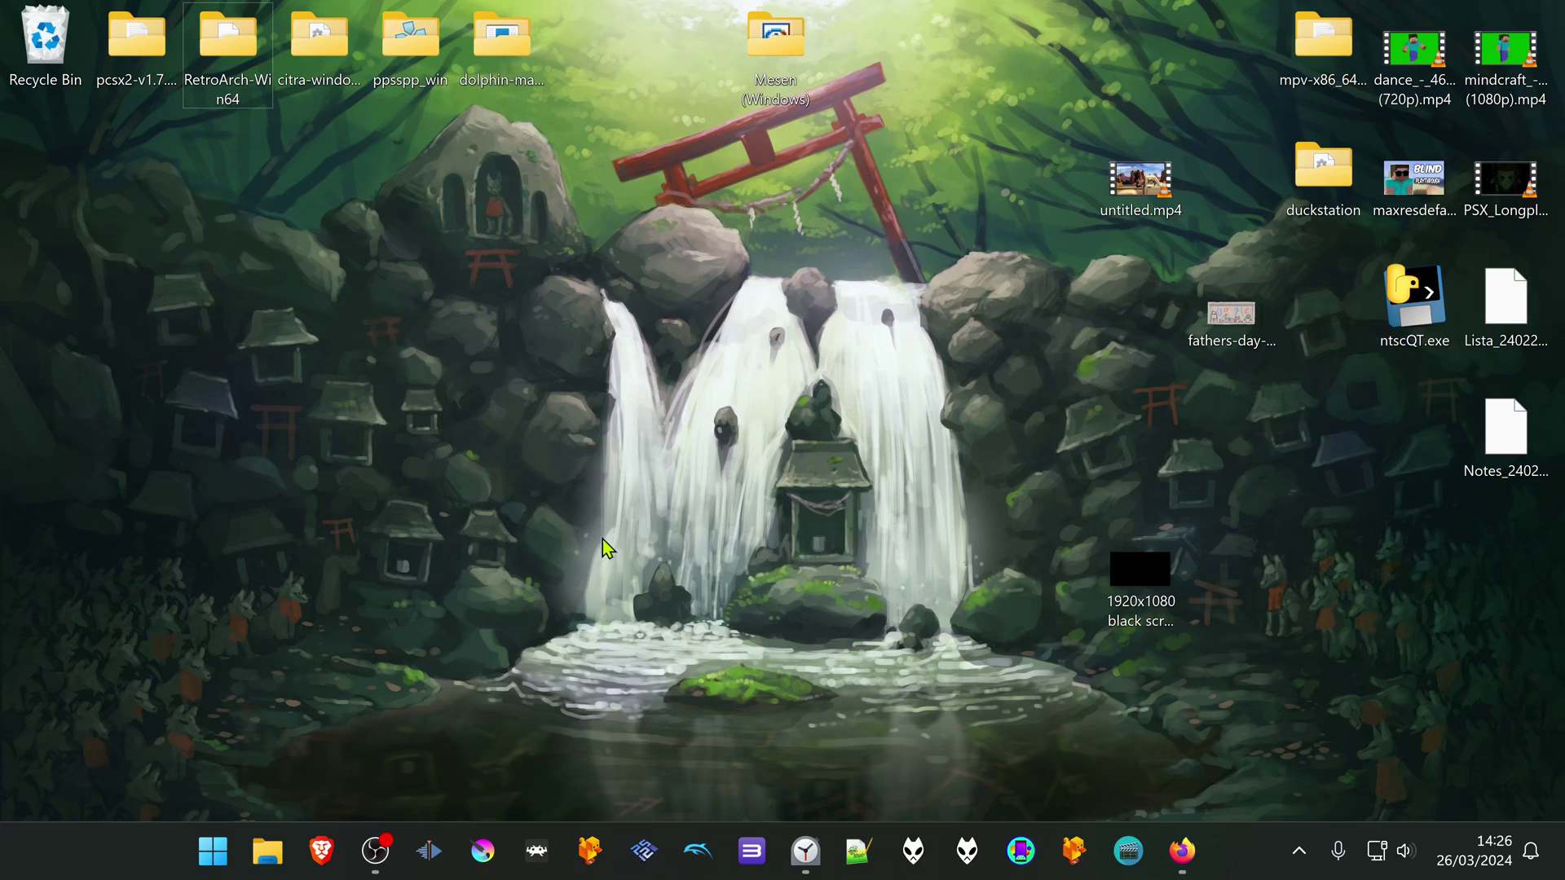
- Open File Explorer and go to the user's profile folder under Users on Local Disk (C:)
{"action": "left_click", "coordinate": [269, 852]}
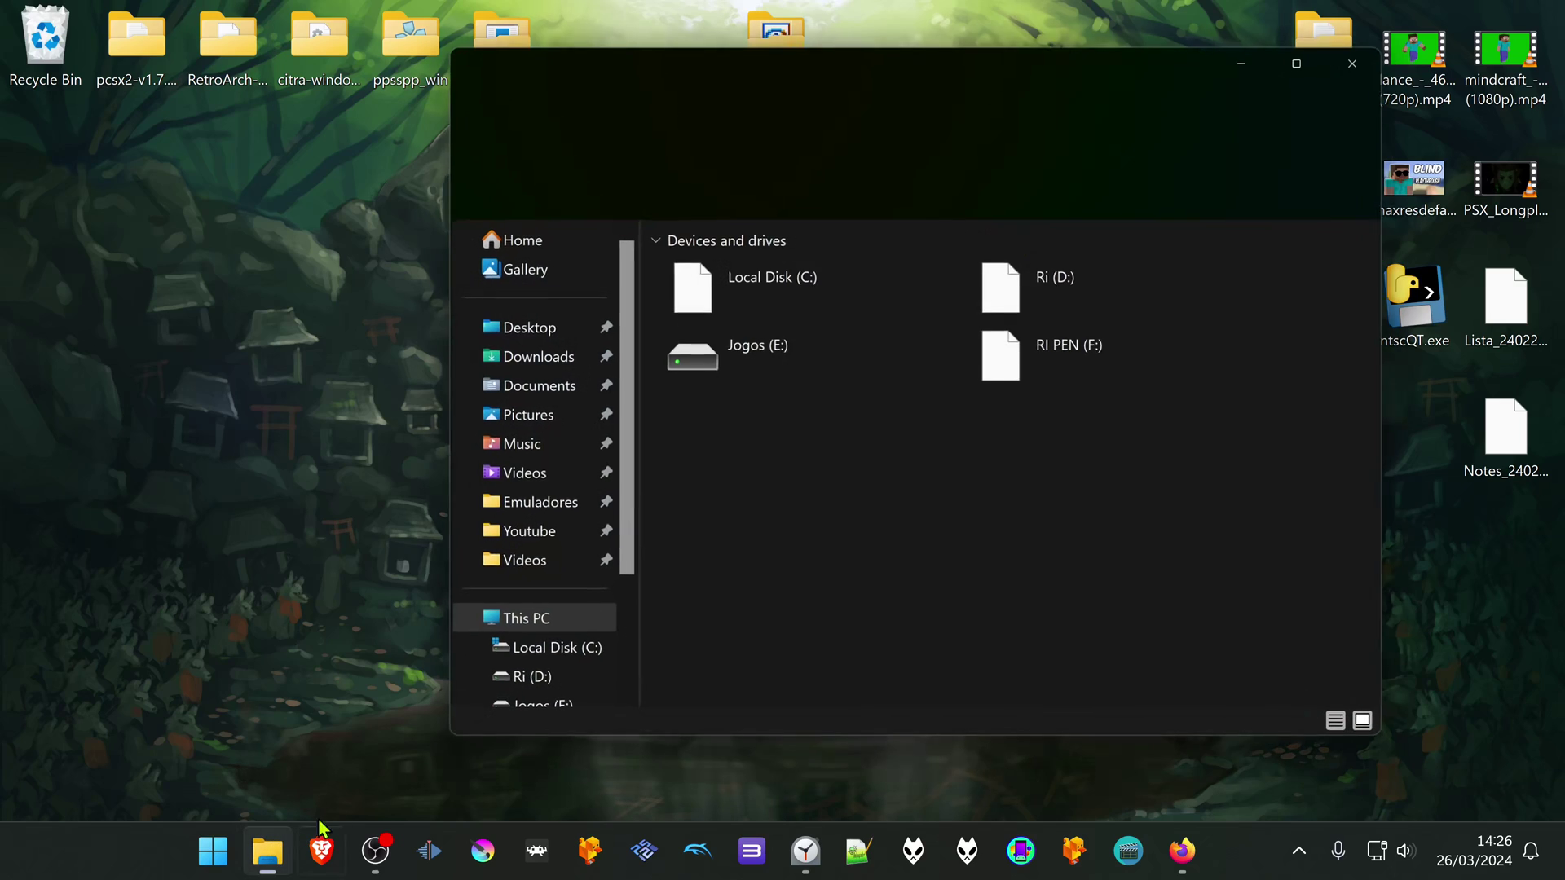
{"action": "left_click", "coordinate": [585, 652]}
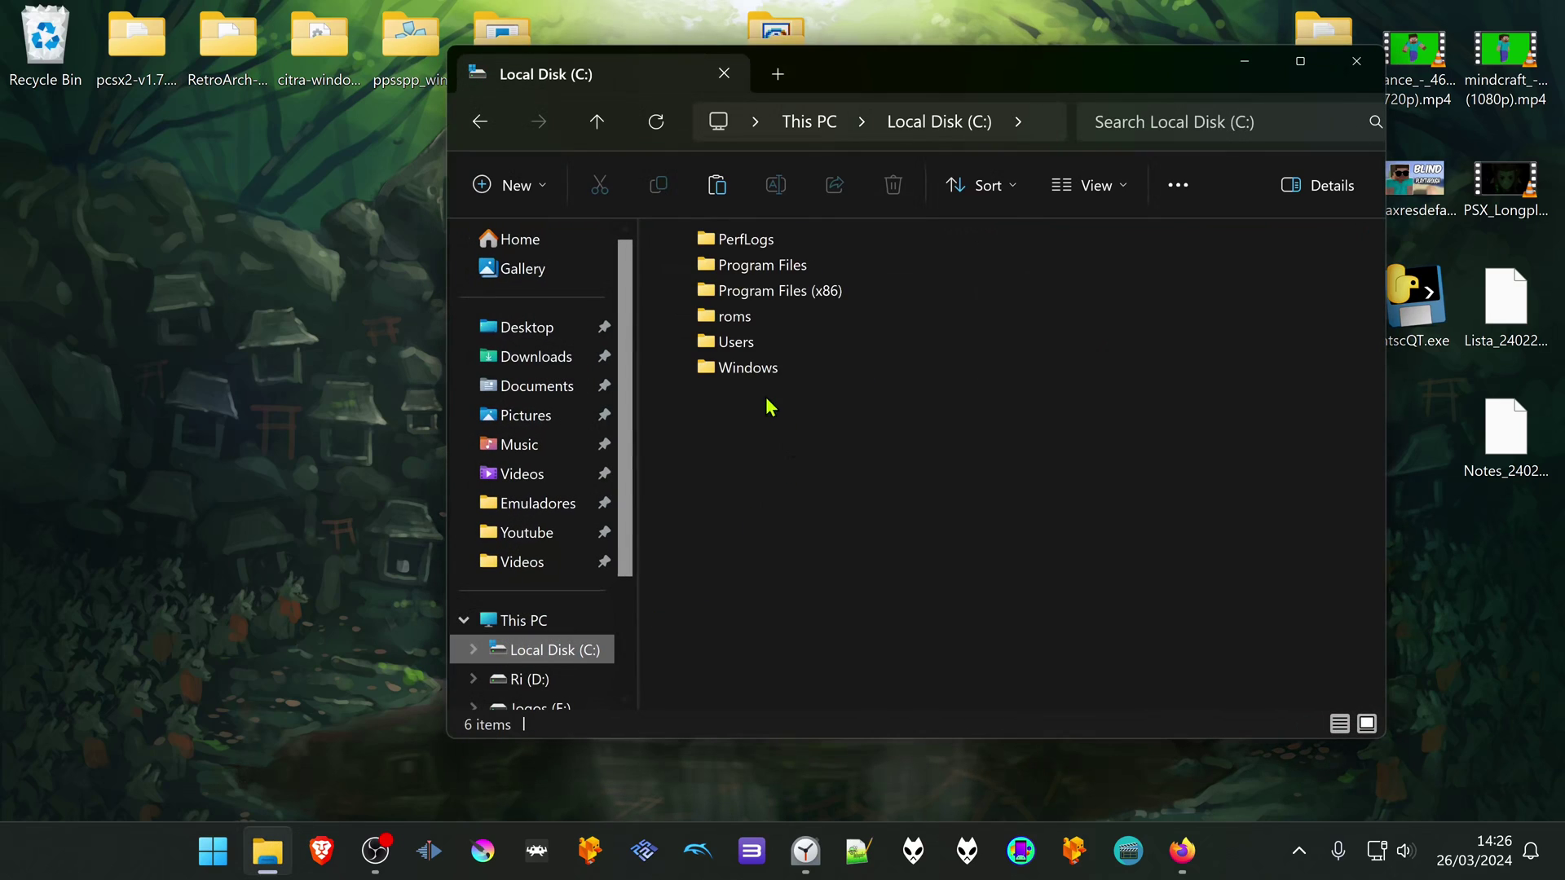
{"action": "double_click", "coordinate": [770, 341]}
{"action": "double_click", "coordinate": [749, 266]}
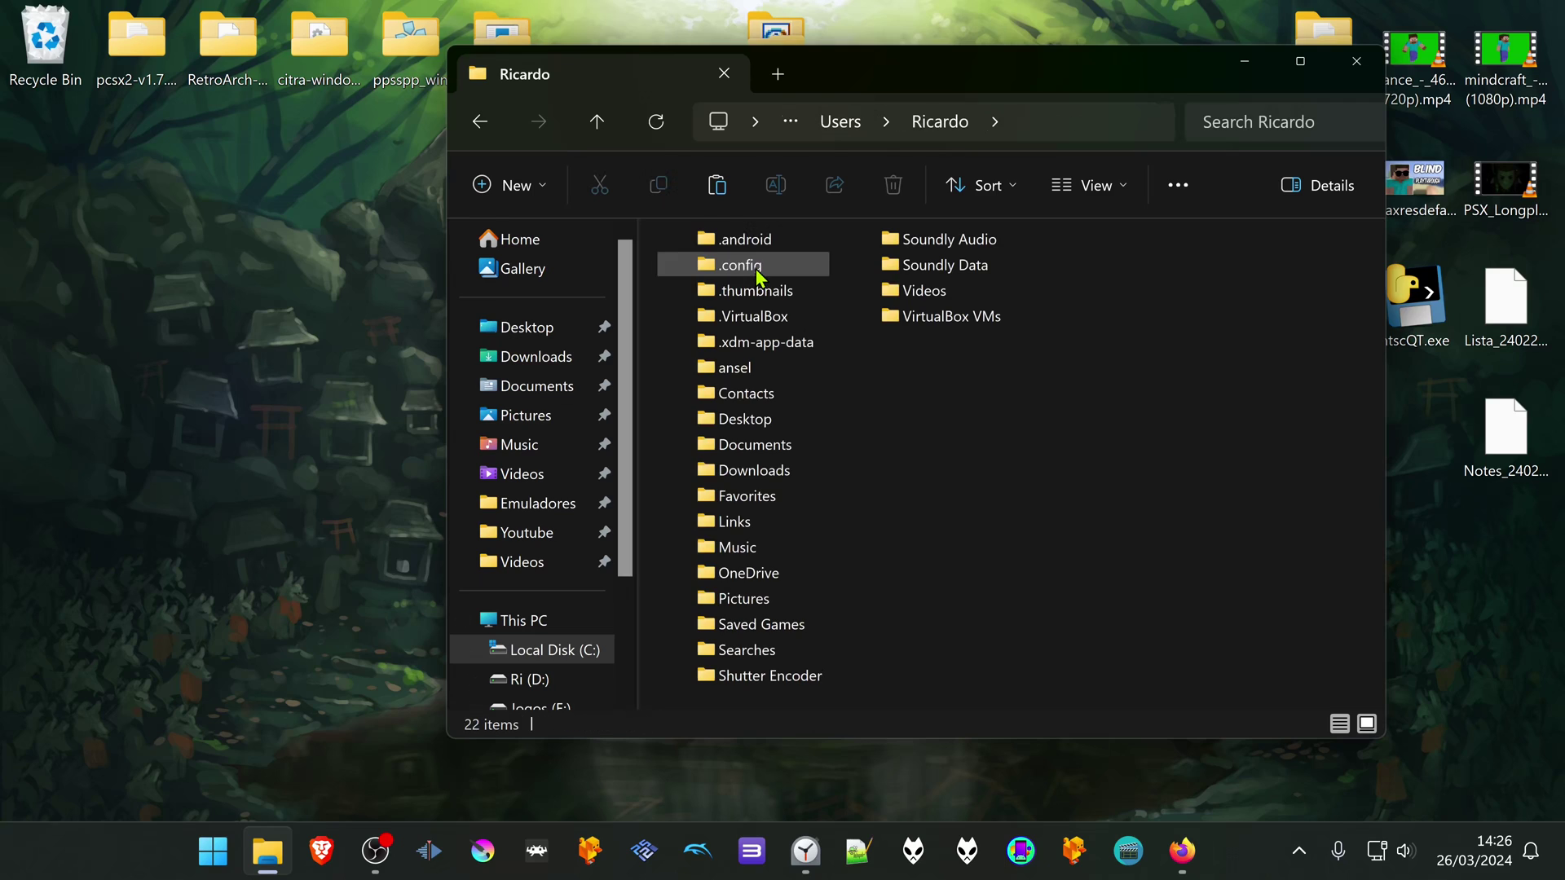
- Turn on the display of hidden items in the user's profile folder
{"action": "left_click", "coordinate": [1110, 188]}
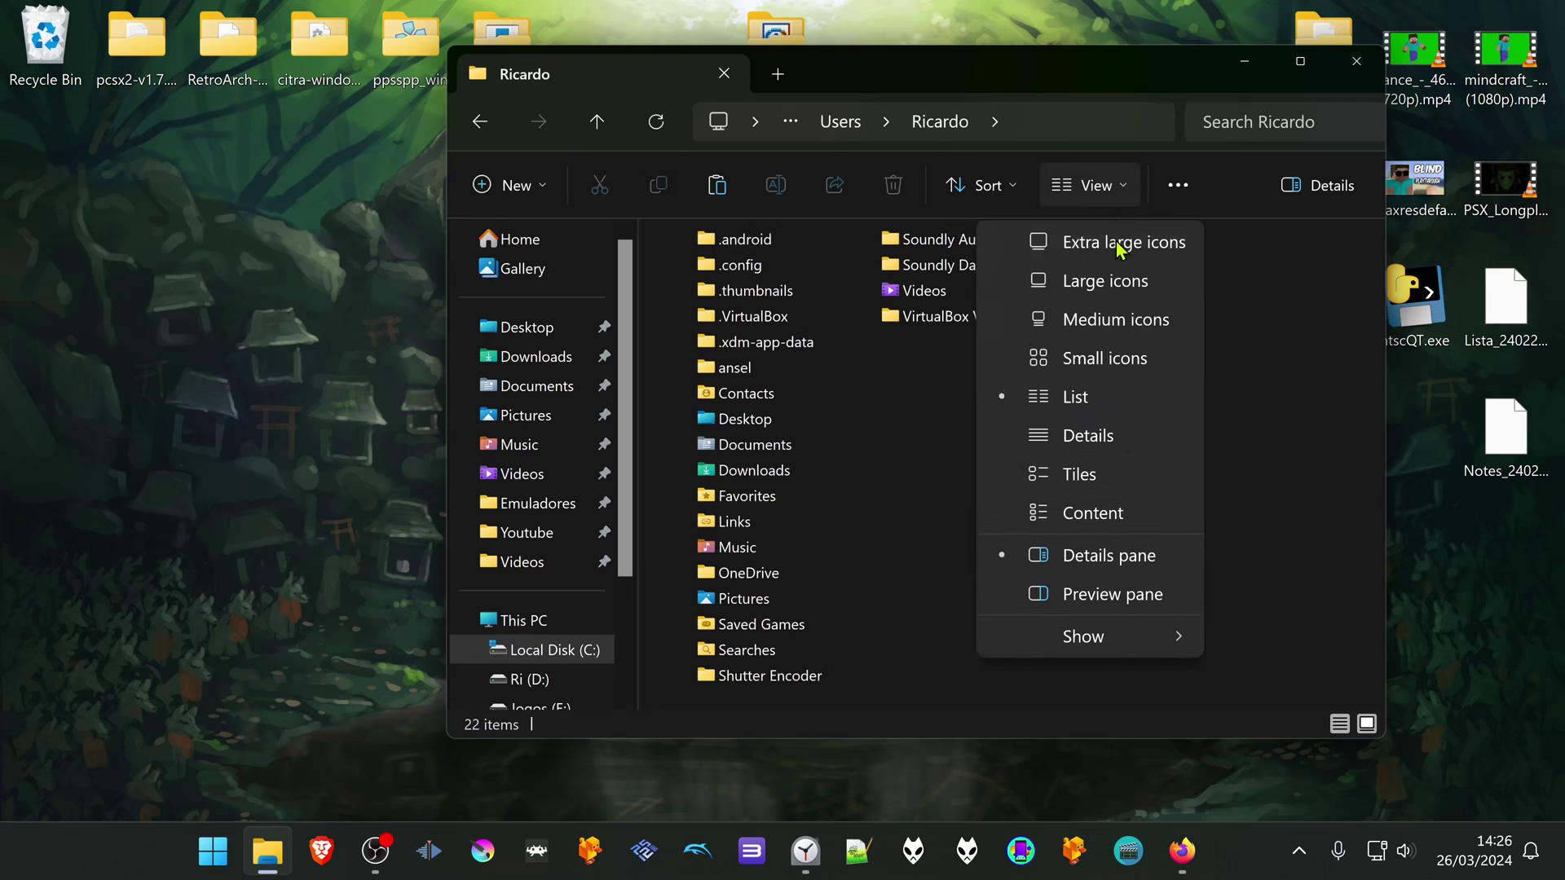
{"action": "mouse_move", "coordinate": [1123, 639]}
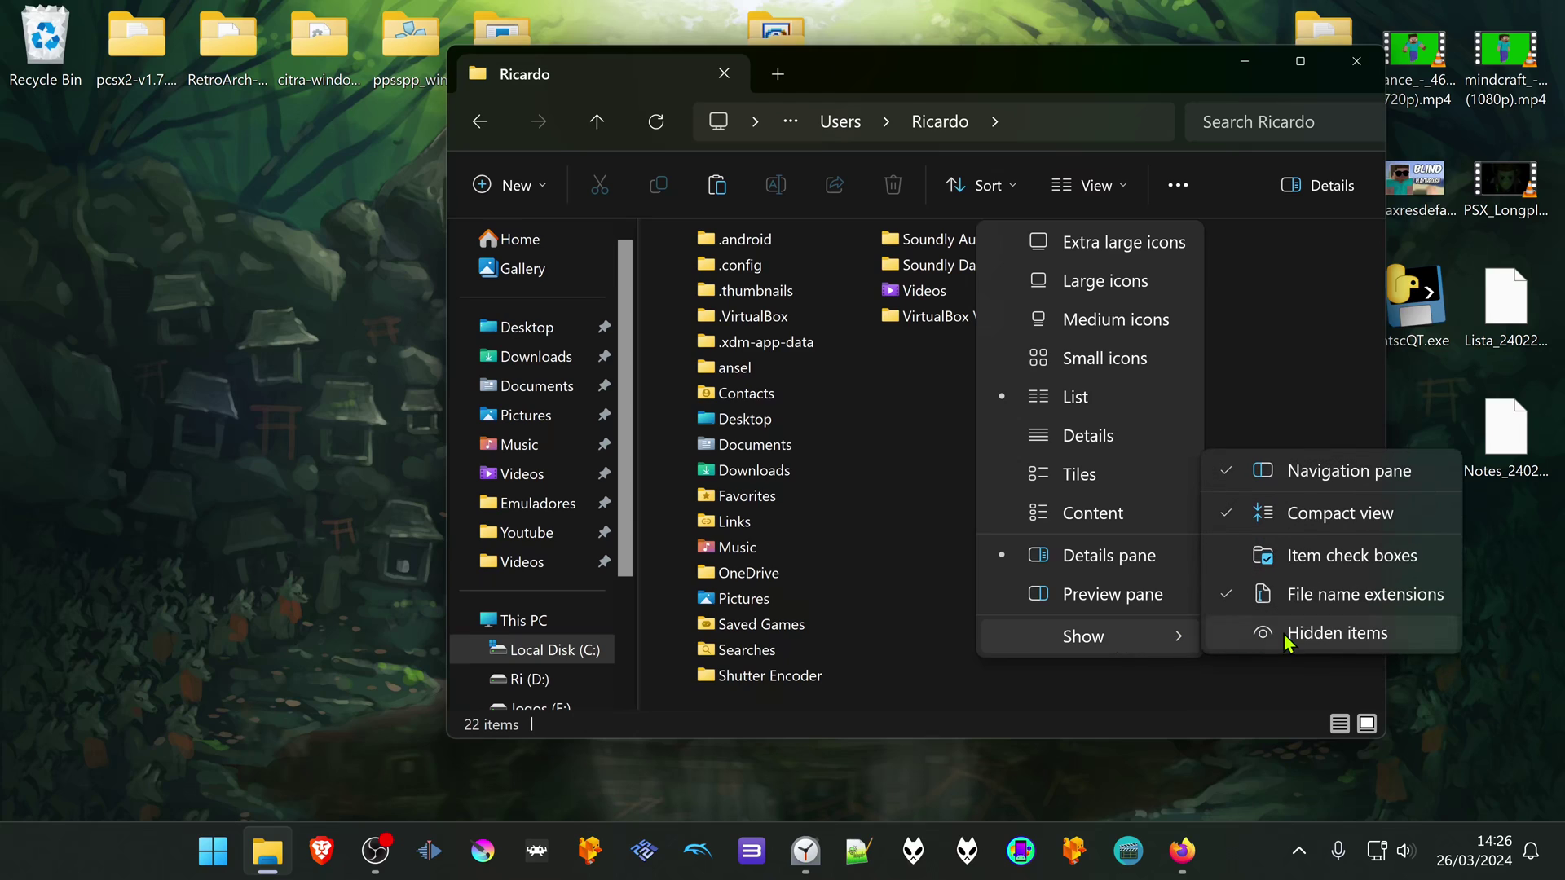
{"action": "left_click", "coordinate": [1259, 636]}
- Open AppData\Roaming\Citra\sdmc\Nintendo 3DS and go down through both all-zero folders to title\00040000
{"action": "double_click", "coordinate": [768, 397]}
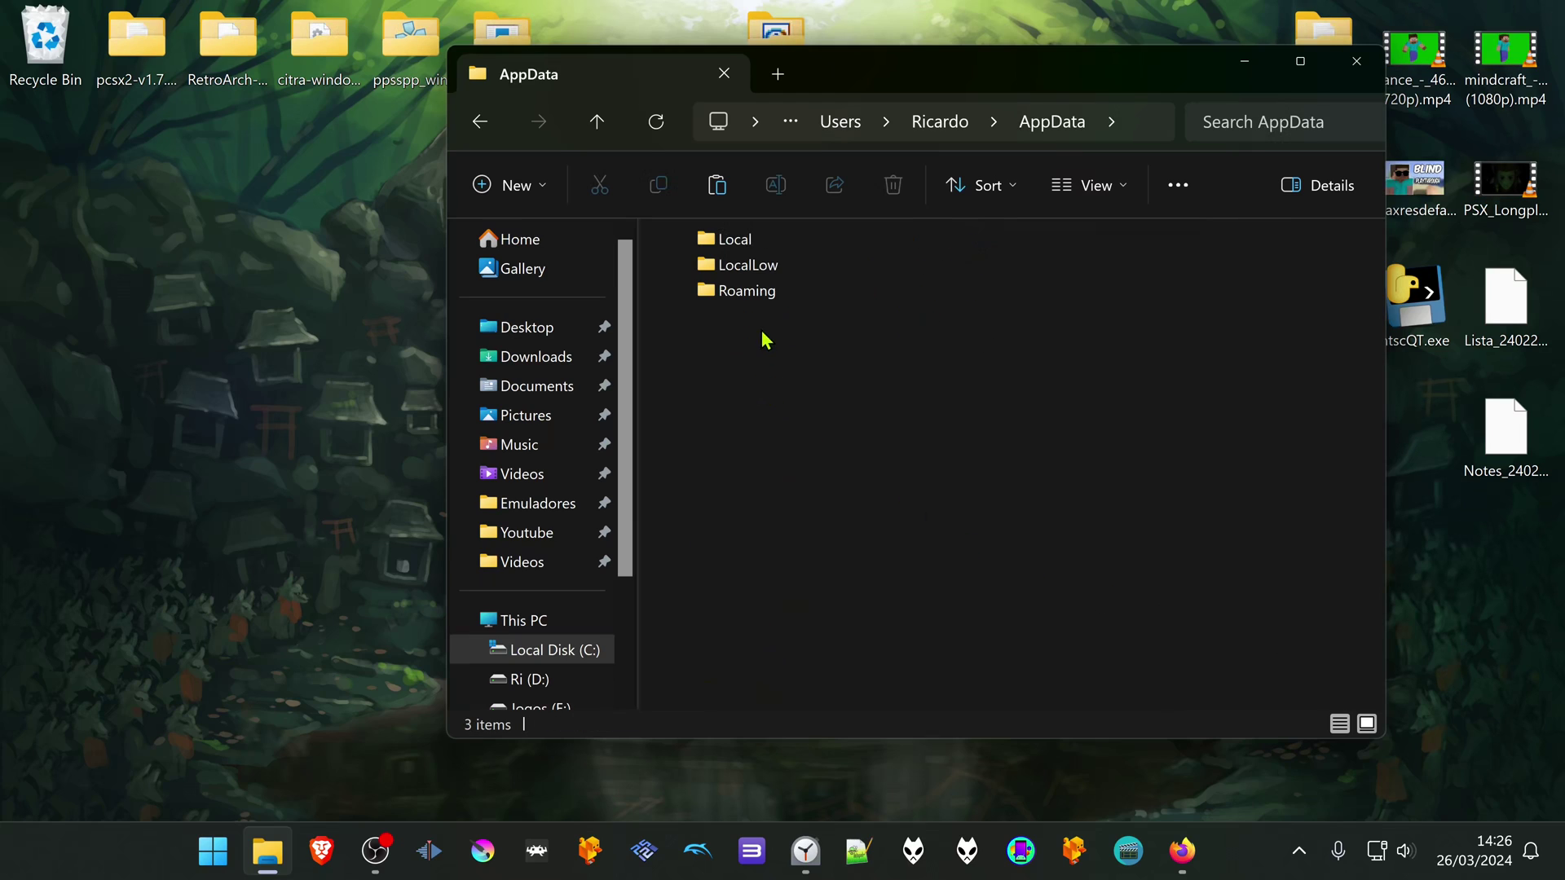
{"action": "double_click", "coordinate": [761, 290]}
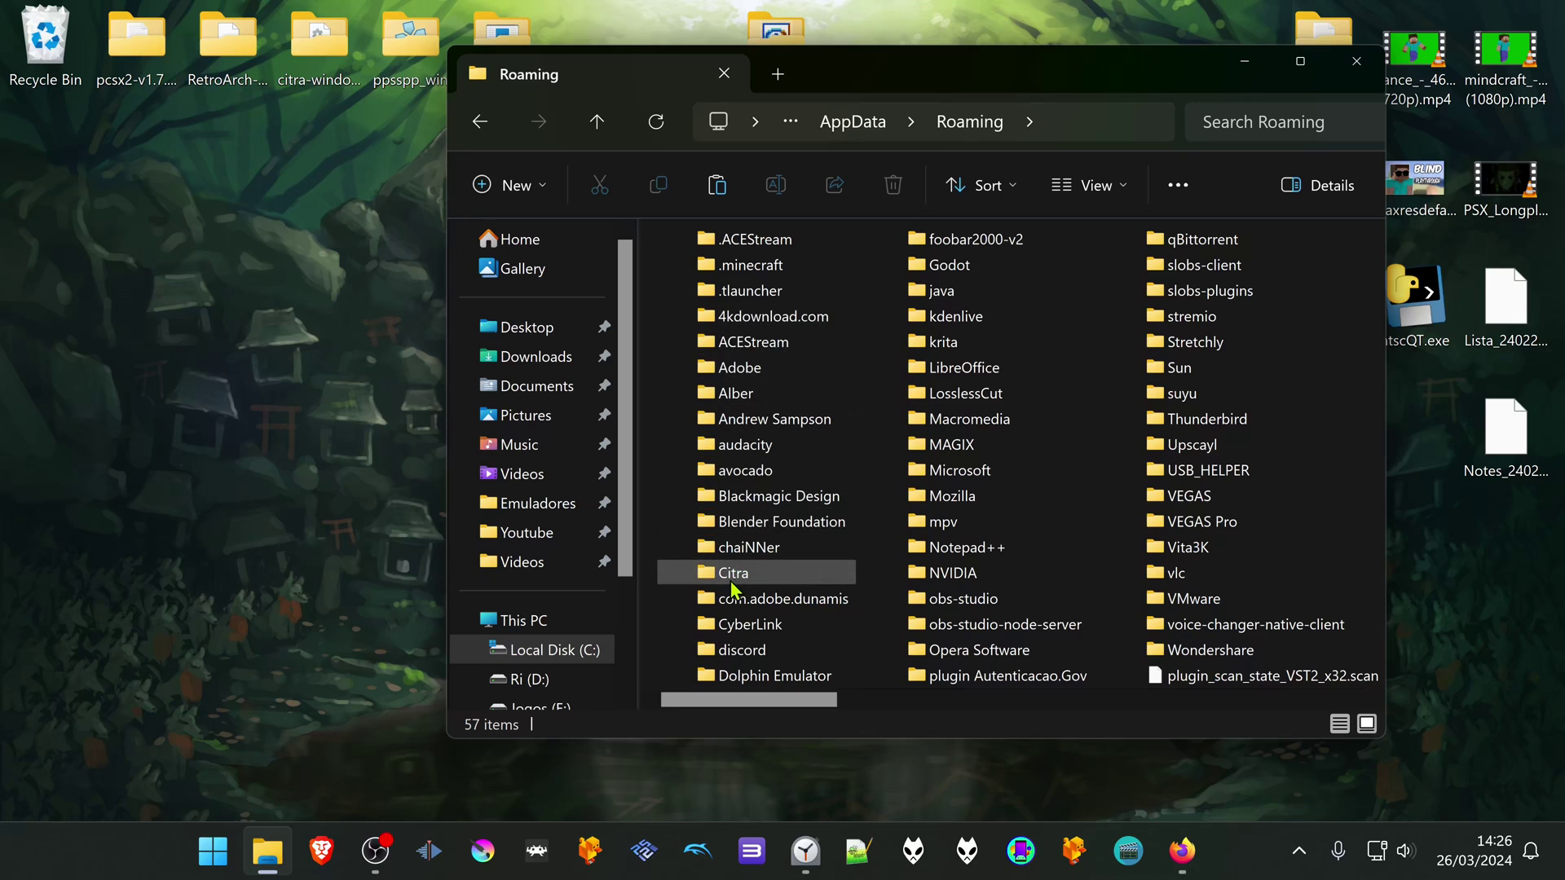
{"action": "double_click", "coordinate": [732, 574]}
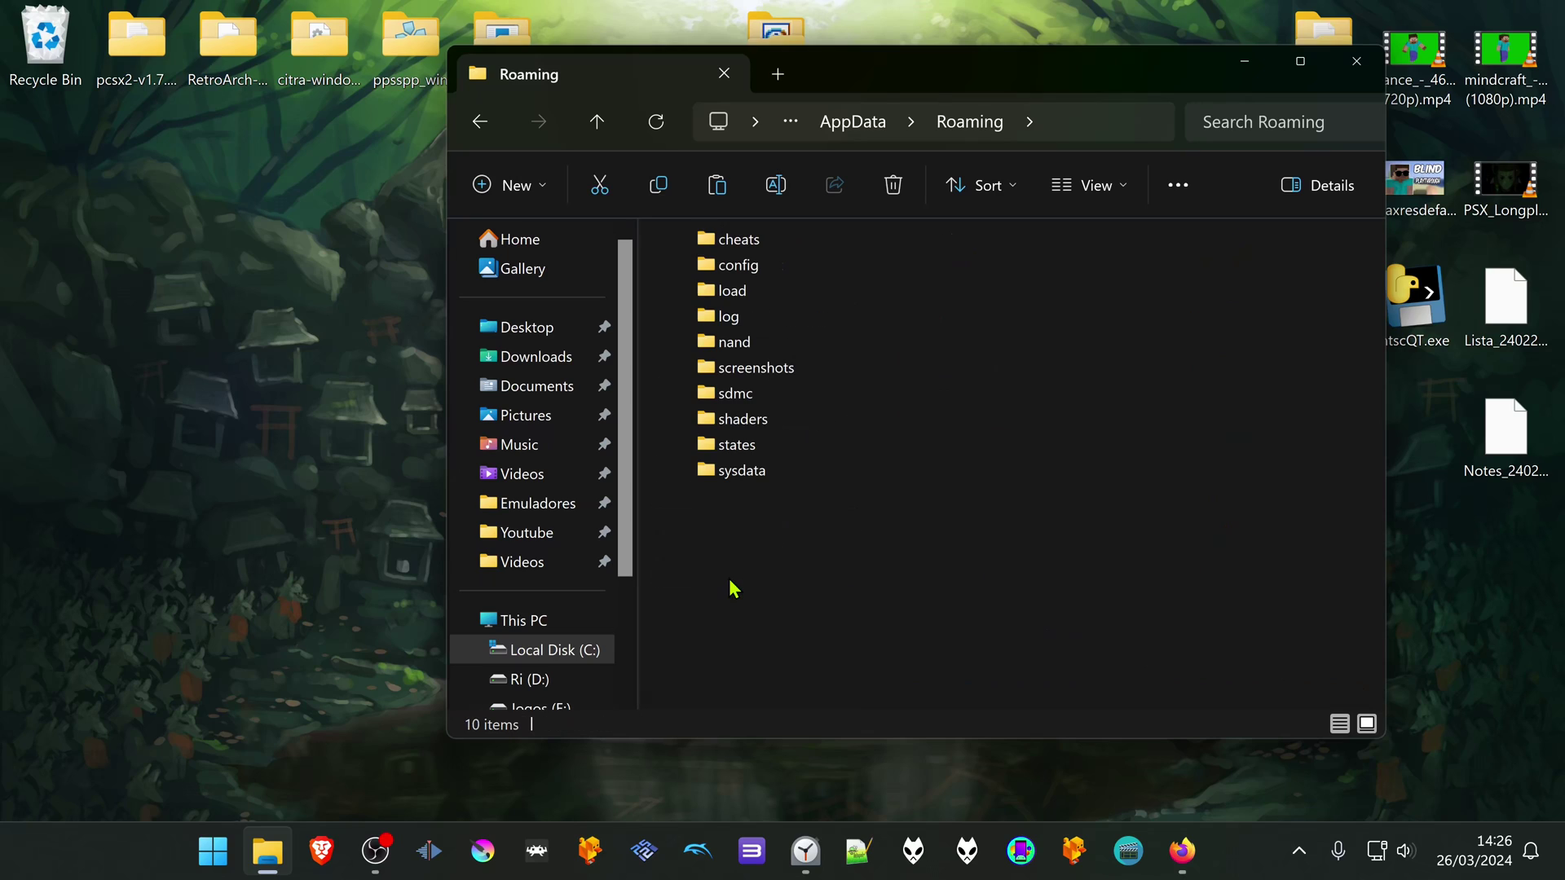
{"action": "double_click", "coordinate": [748, 394]}
{"action": "double_click", "coordinate": [790, 242]}
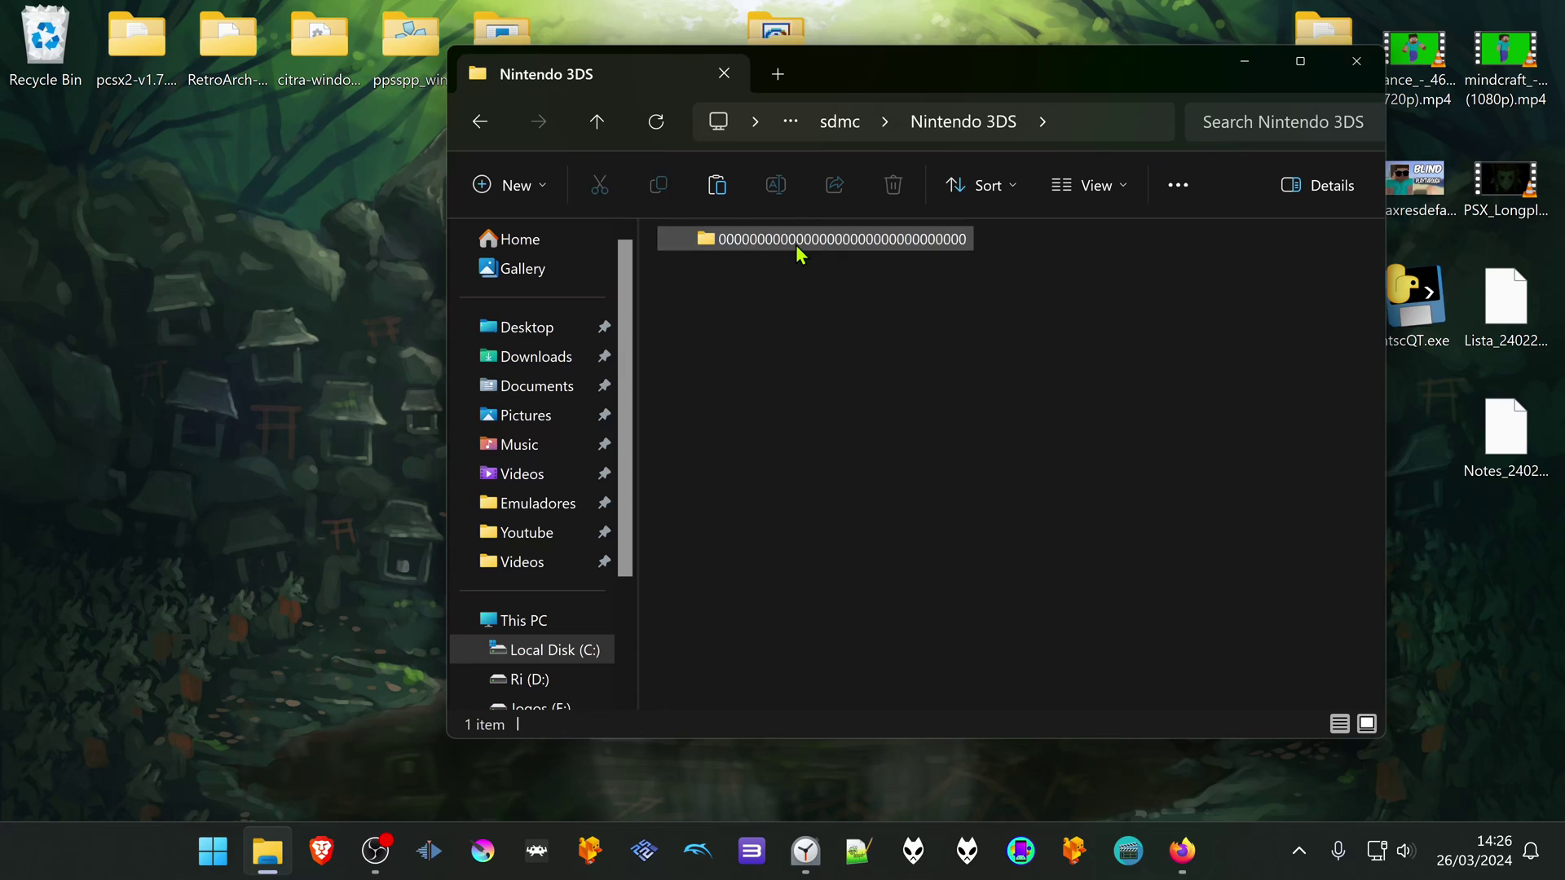
{"action": "double_click", "coordinate": [908, 247]}
{"action": "double_click", "coordinate": [888, 241]}
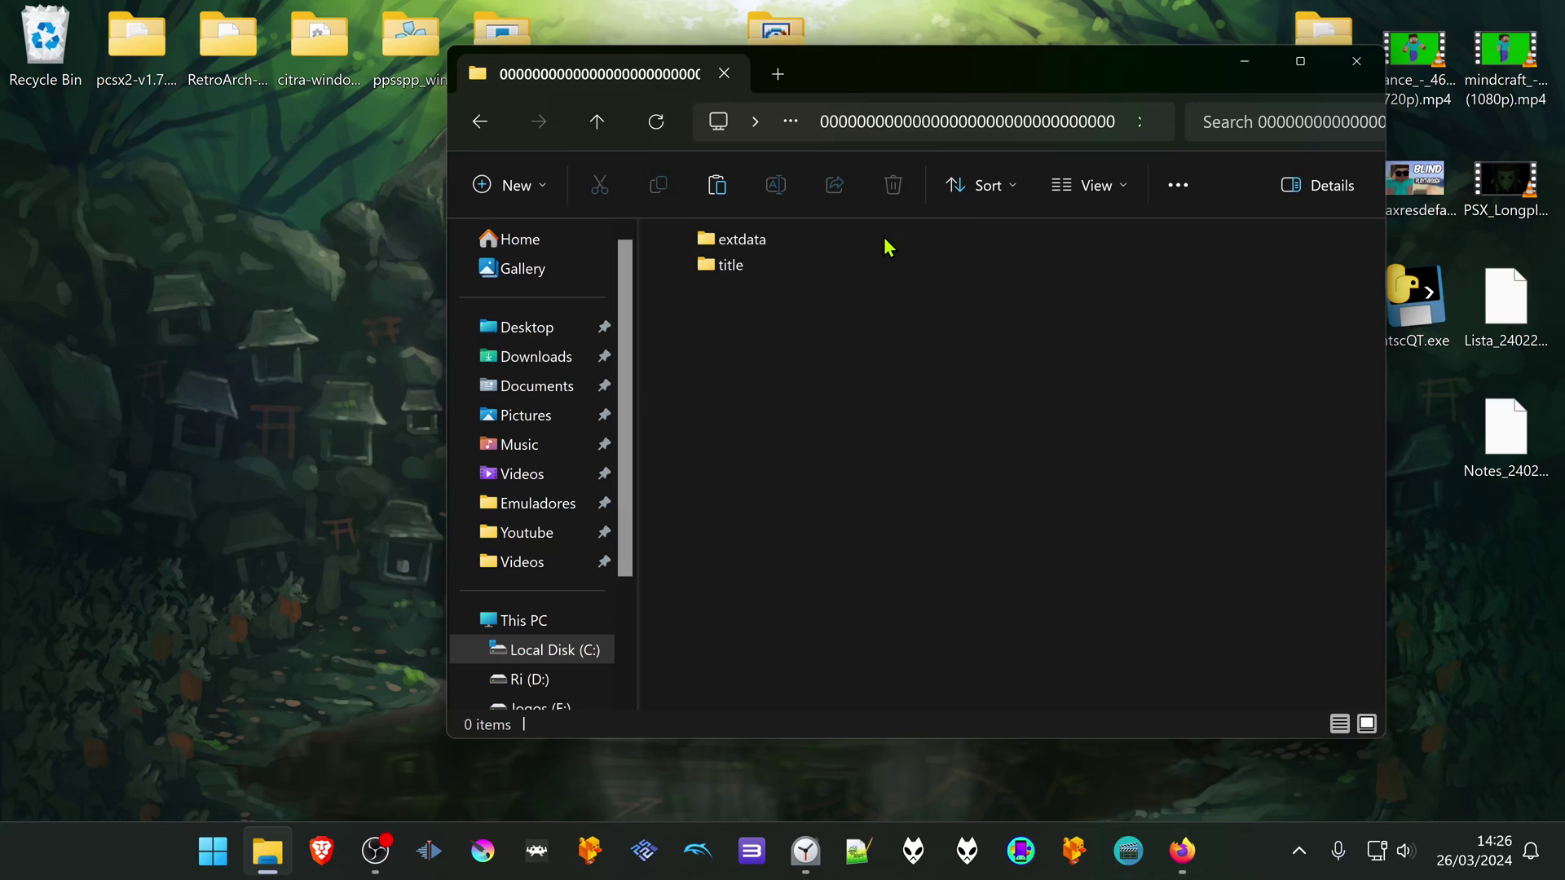
{"action": "double_click", "coordinate": [732, 264]}
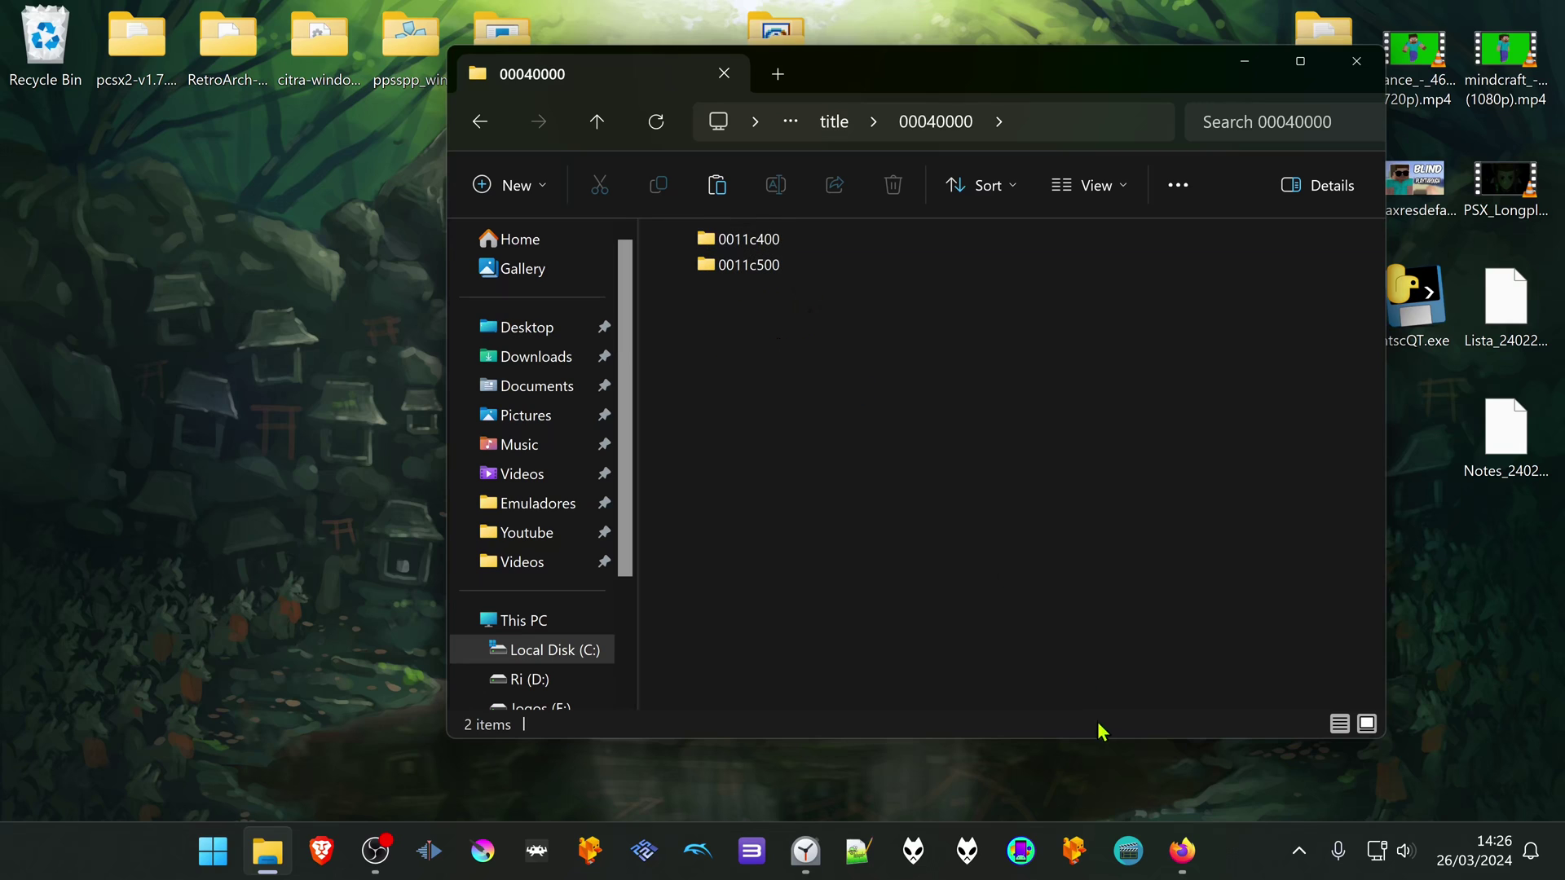
- Switch to Firefox, search 3dsdb.com for "alpha" and highlight 0011C500 in the titleid of the US Pokemon Alpha Sapphire release
{"action": "left_click", "coordinate": [1182, 851]}
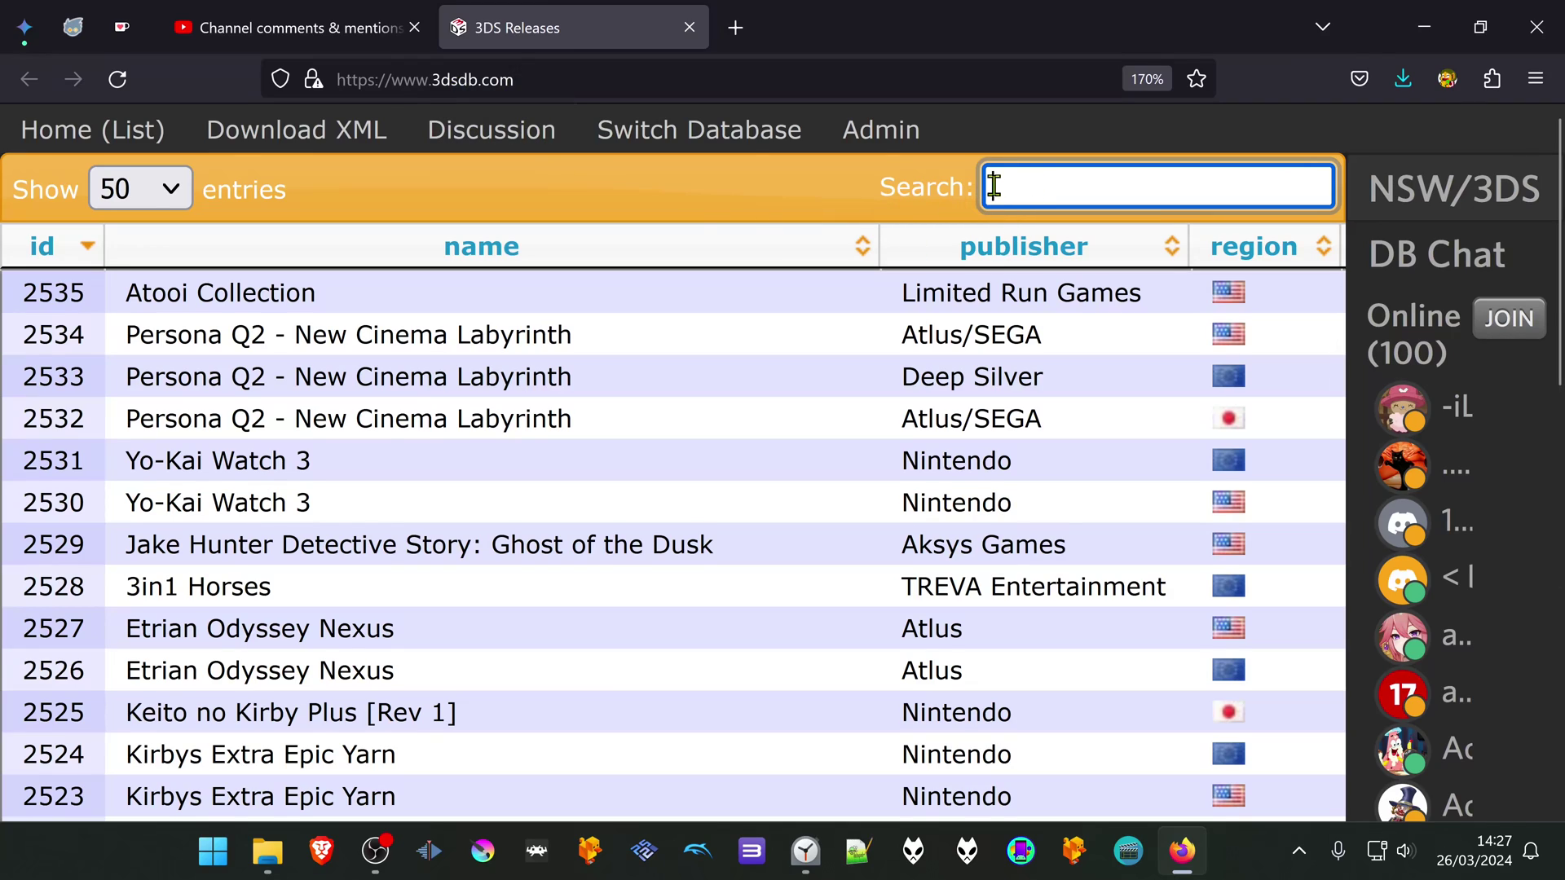
{"action": "type", "text": "alpha"}
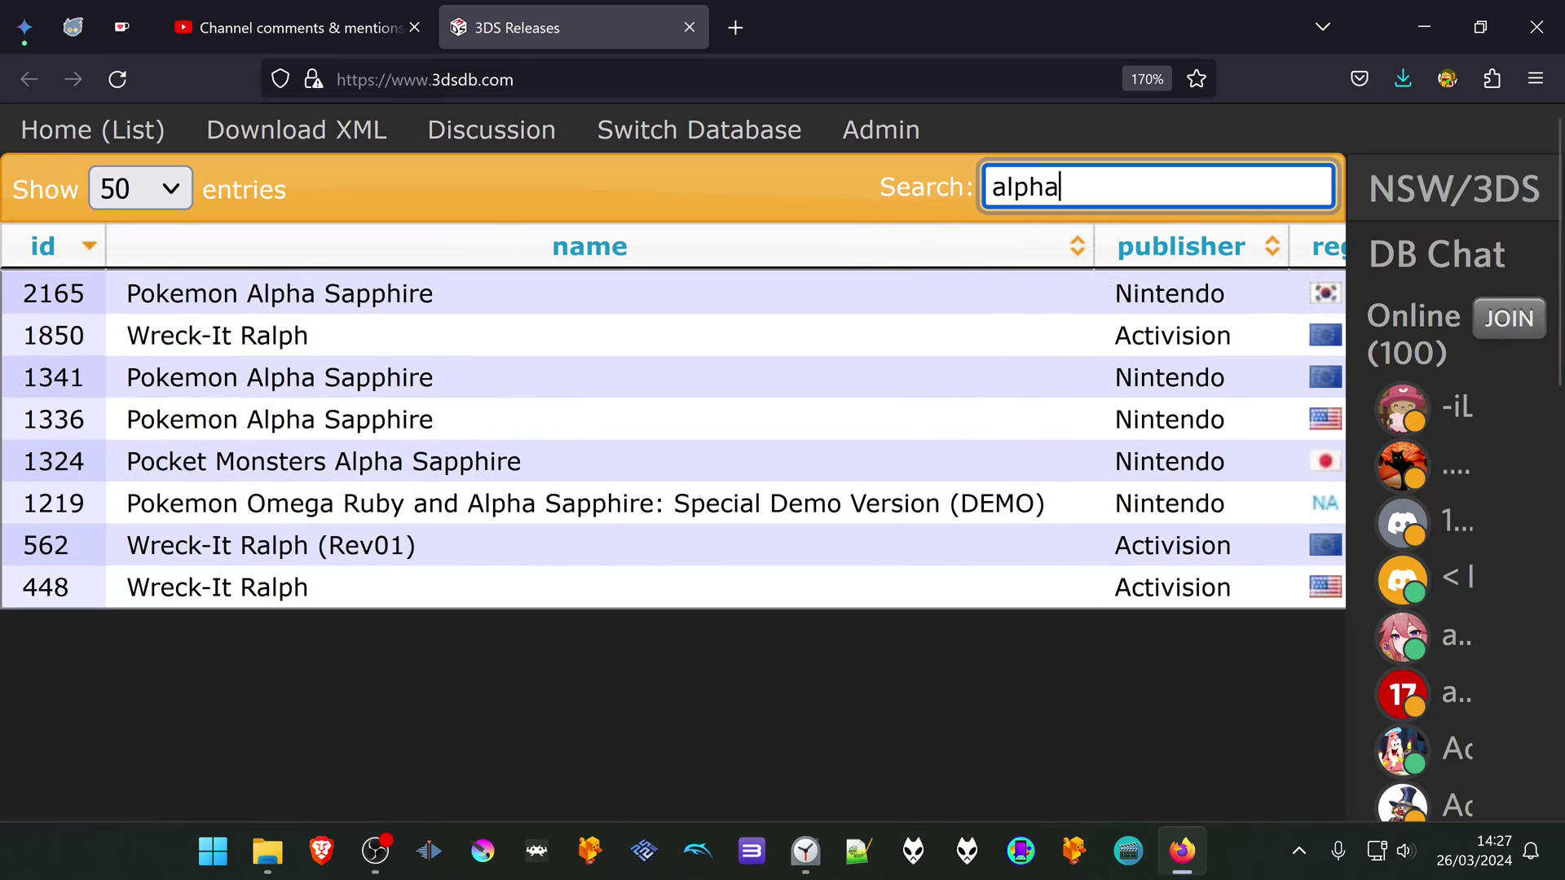
{"action": "left_click", "coordinate": [717, 412]}
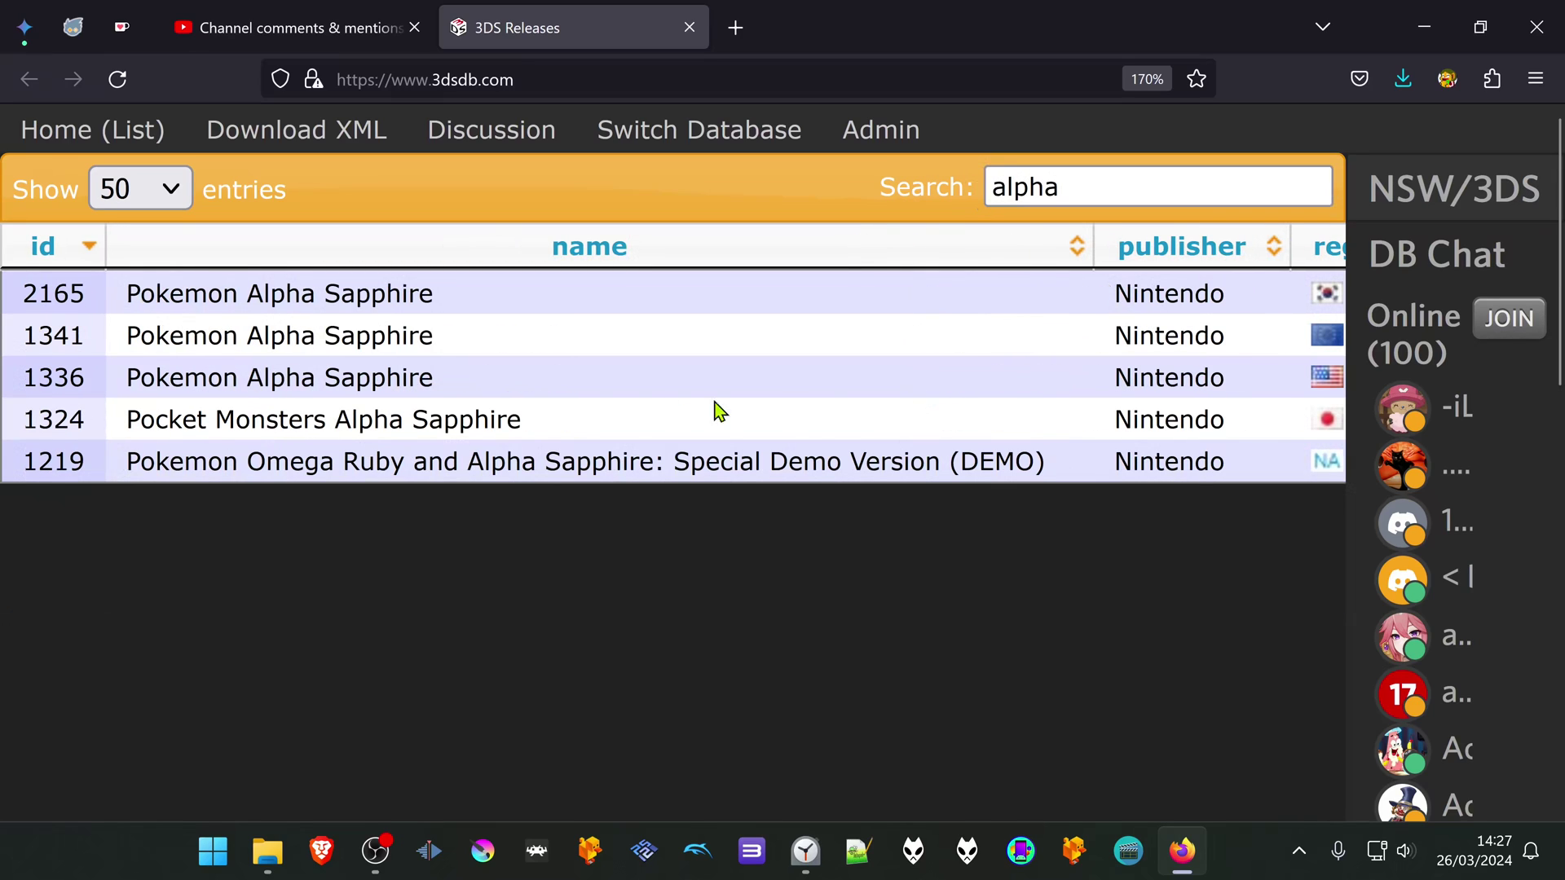
{"action": "scroll", "coordinate": [1279, 383], "scroll_direction": "right", "scroll_amount": 10}
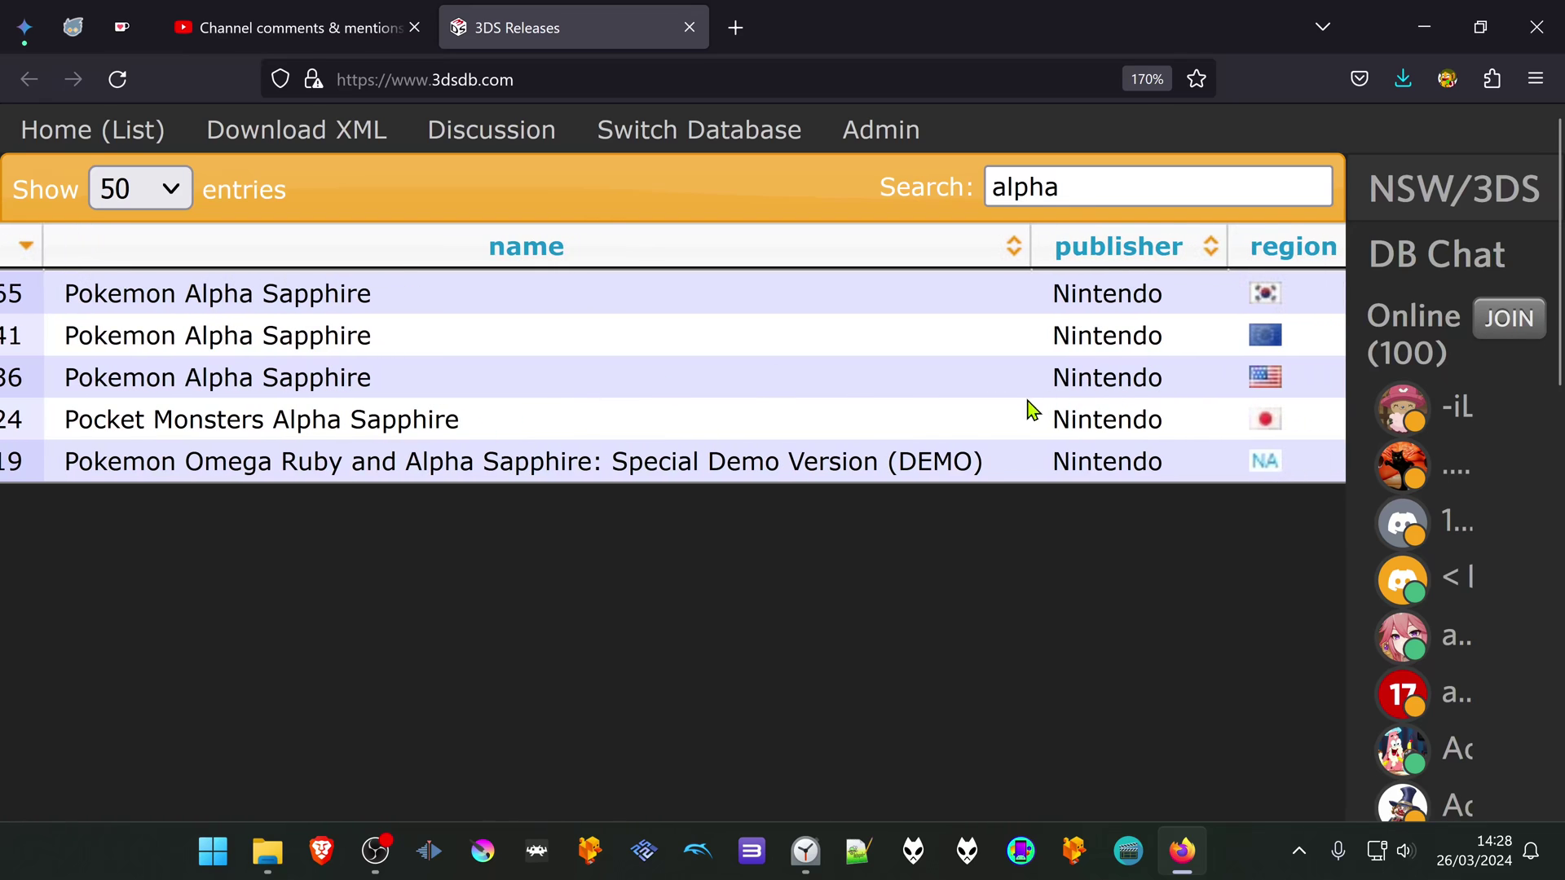
{"action": "scroll", "coordinate": [884, 374], "scroll_direction": "right", "scroll_amount": 5}
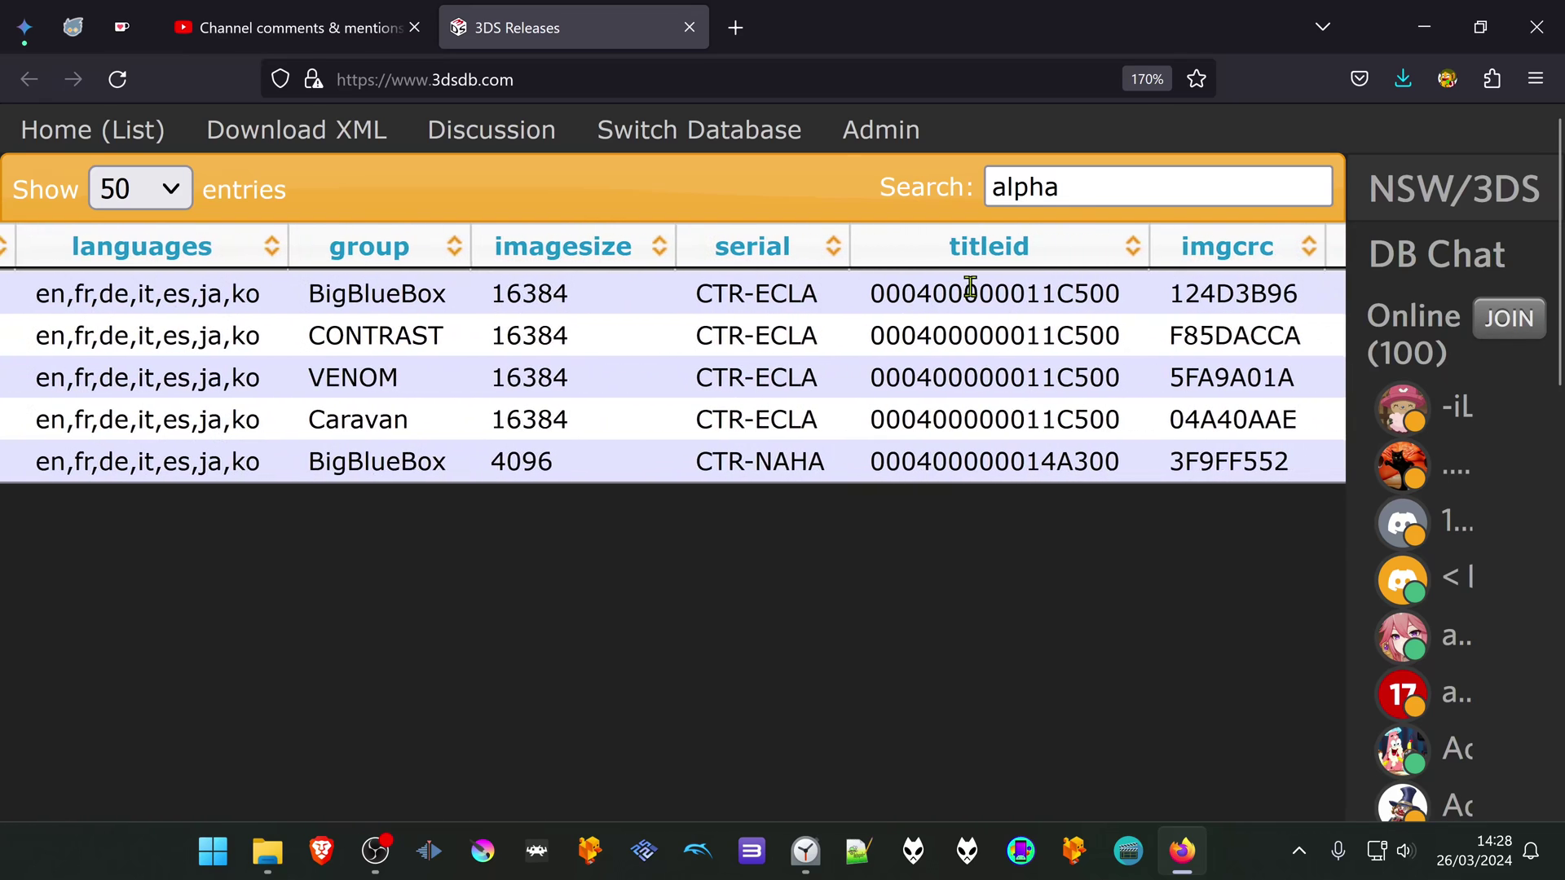
{"action": "left_click_drag", "start_coordinate": [935, 380], "coordinate": [812, 381]}
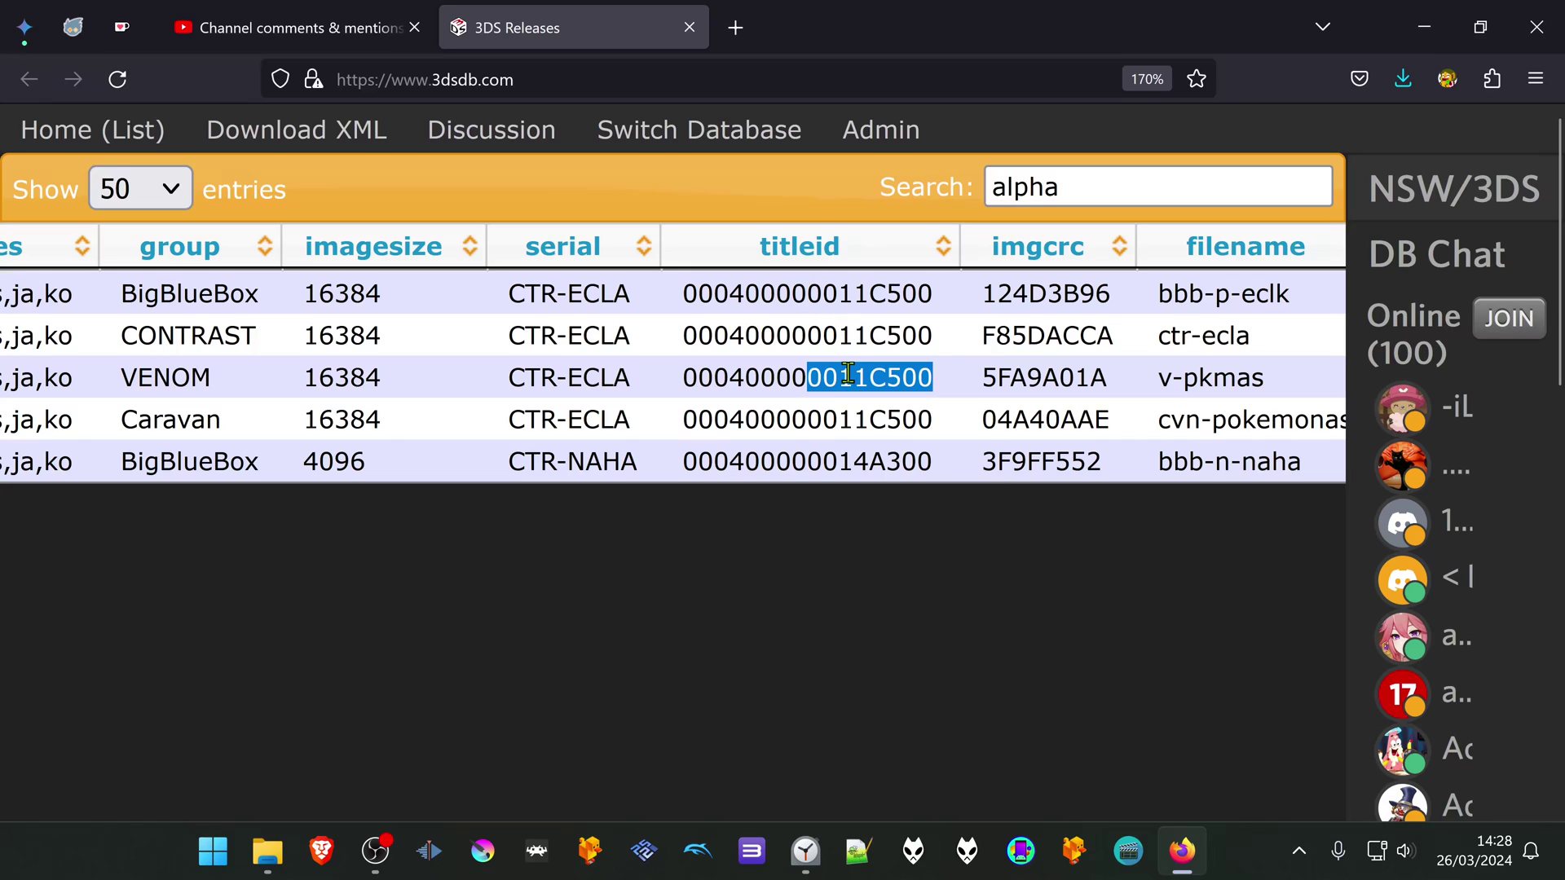
{"action": "right_click", "coordinate": [849, 375]}
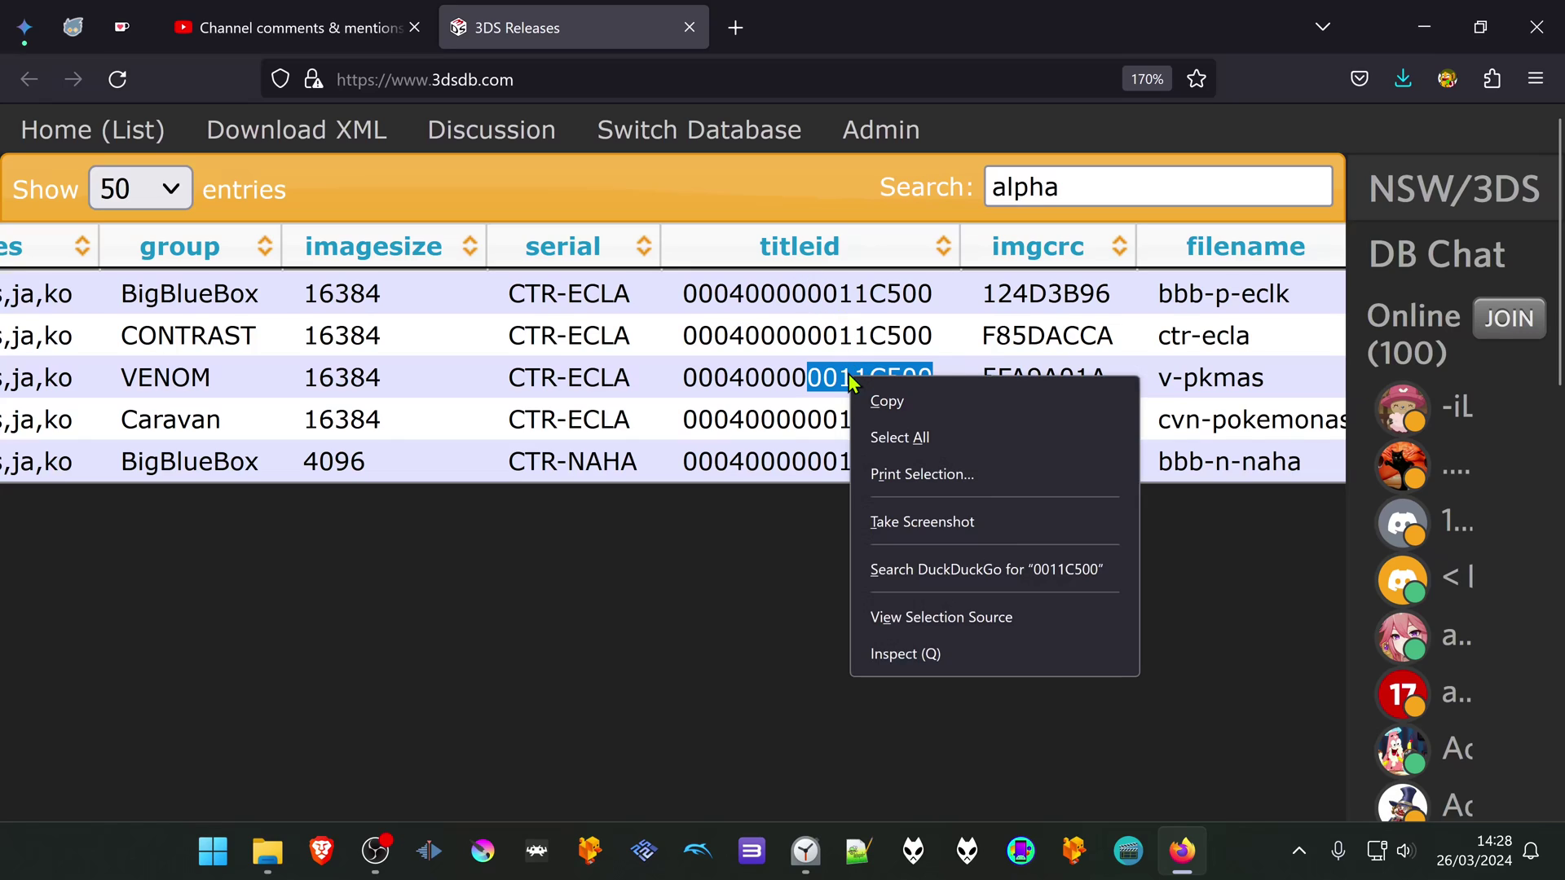
{"action": "left_click", "coordinate": [731, 587]}
- Return to File Explorer, copy the main file from 0011c500\data\00000001, then close the folder and minimize the browser
{"action": "left_click", "coordinate": [267, 851]}
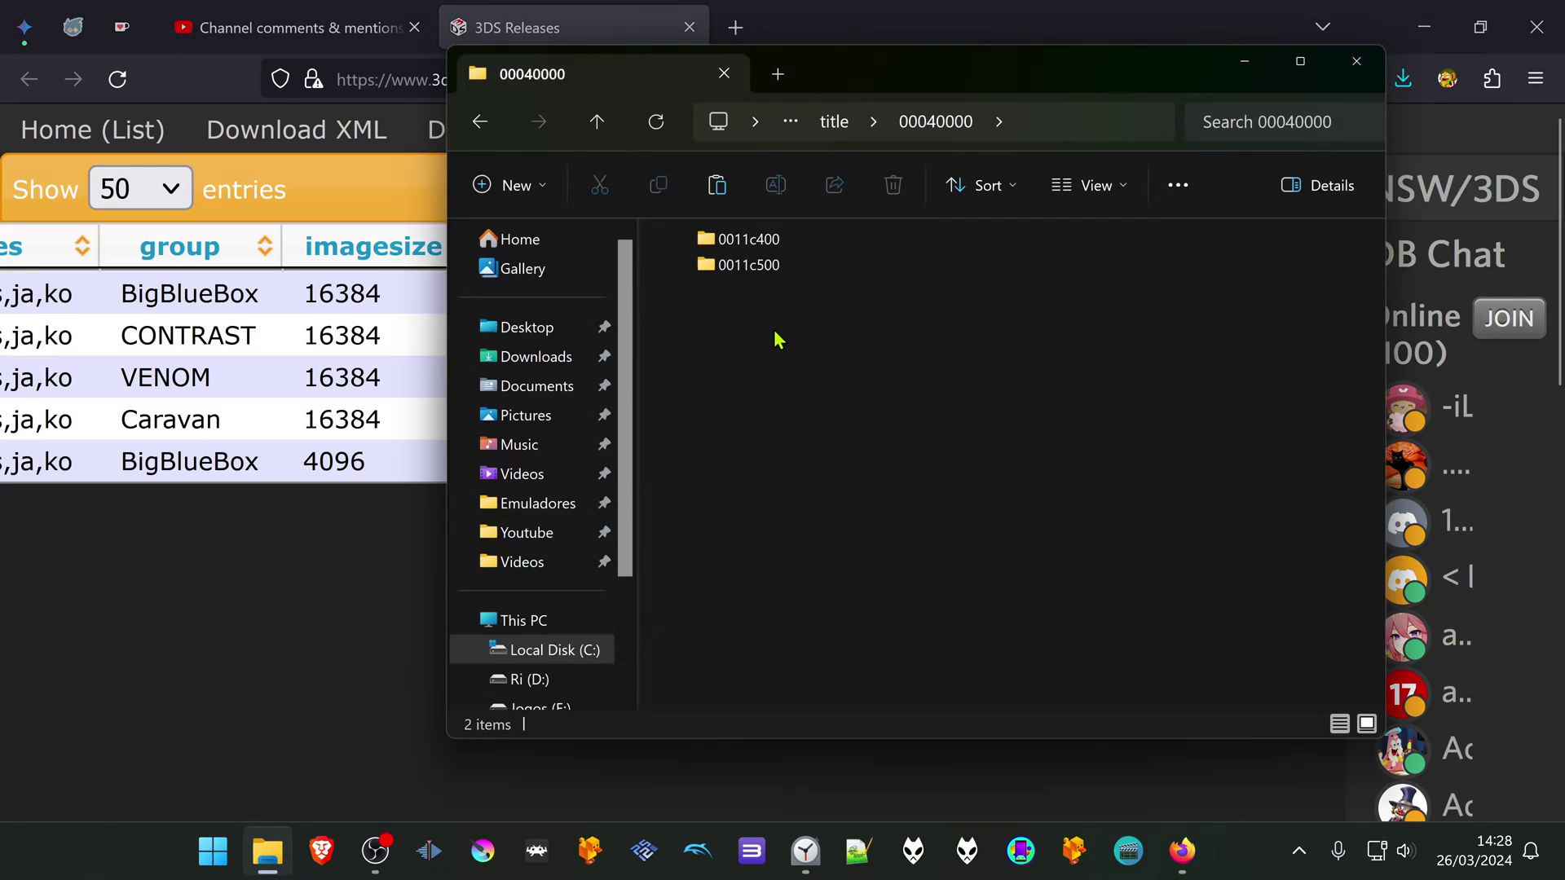
{"action": "left_click", "coordinate": [770, 266]}
{"action": "double_click", "coordinate": [761, 272]}
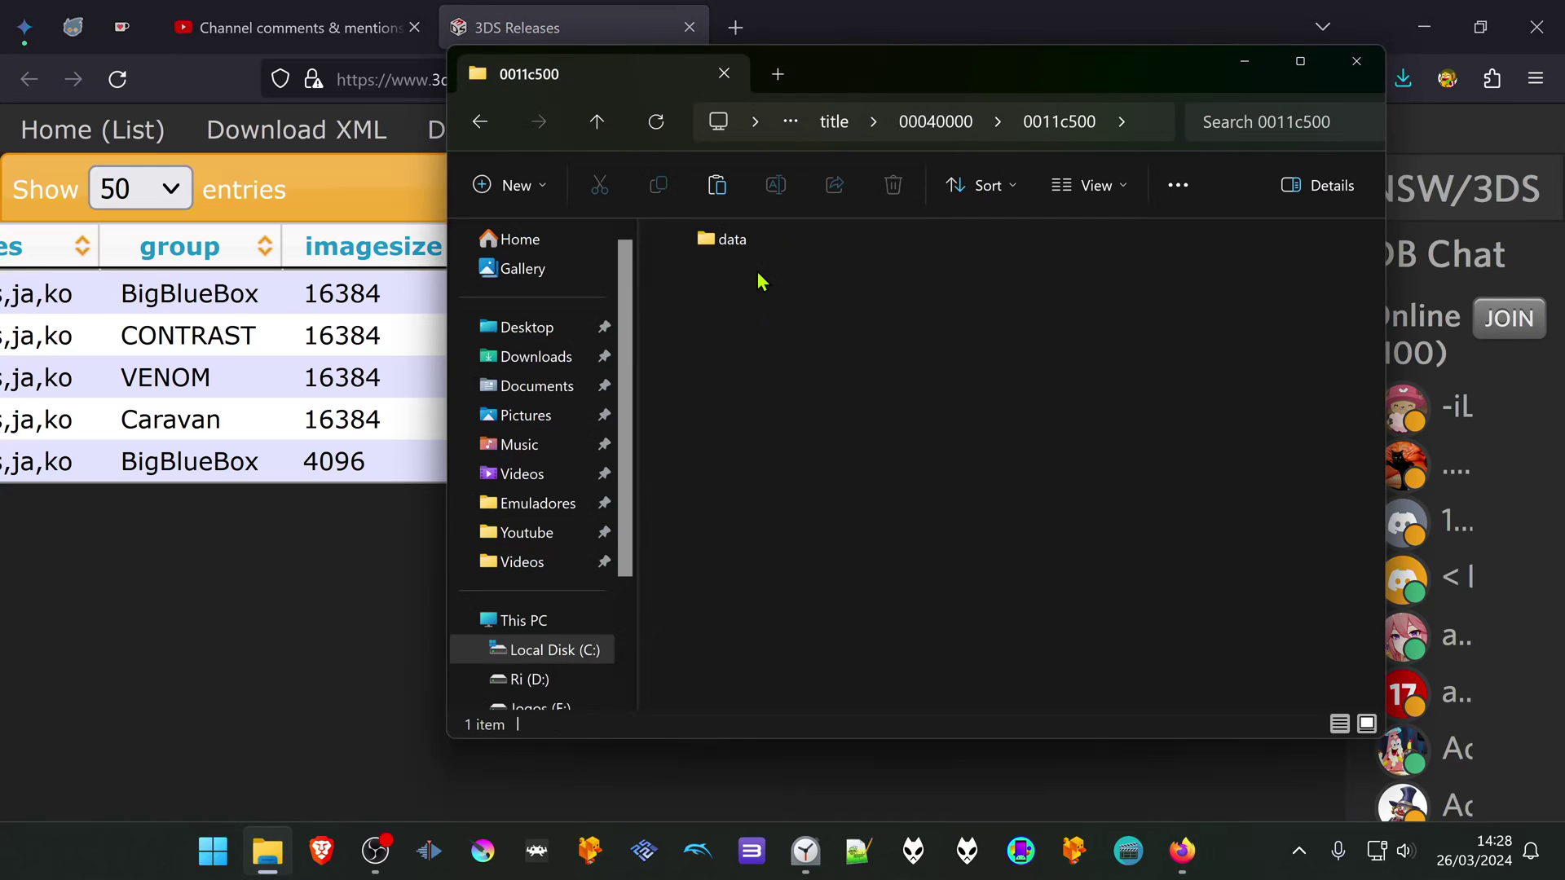
{"action": "double_click", "coordinate": [738, 239]}
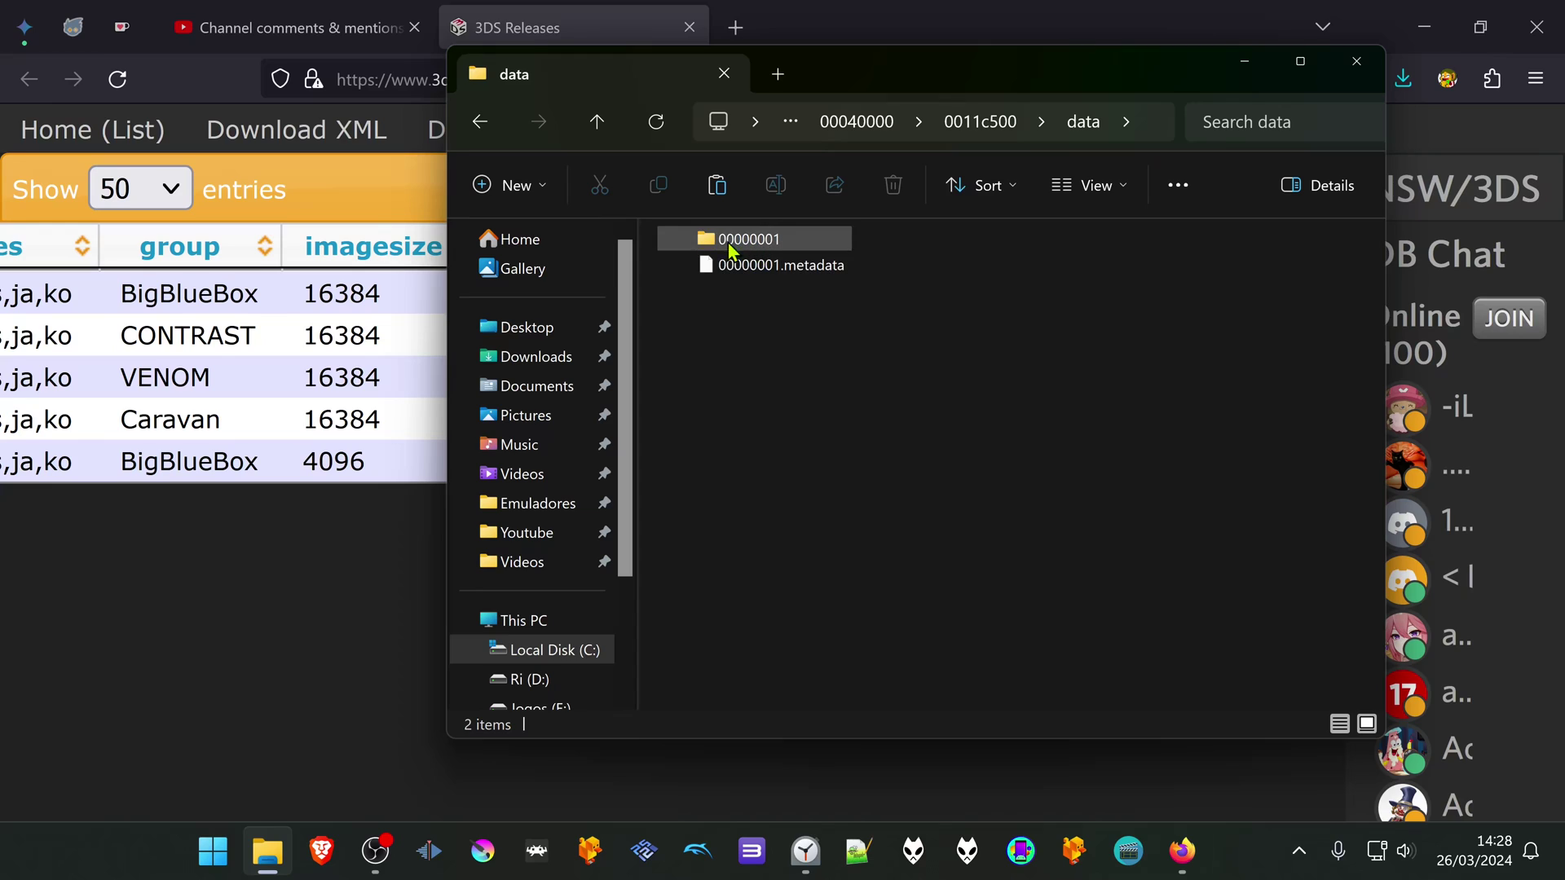
{"action": "double_click", "coordinate": [768, 245]}
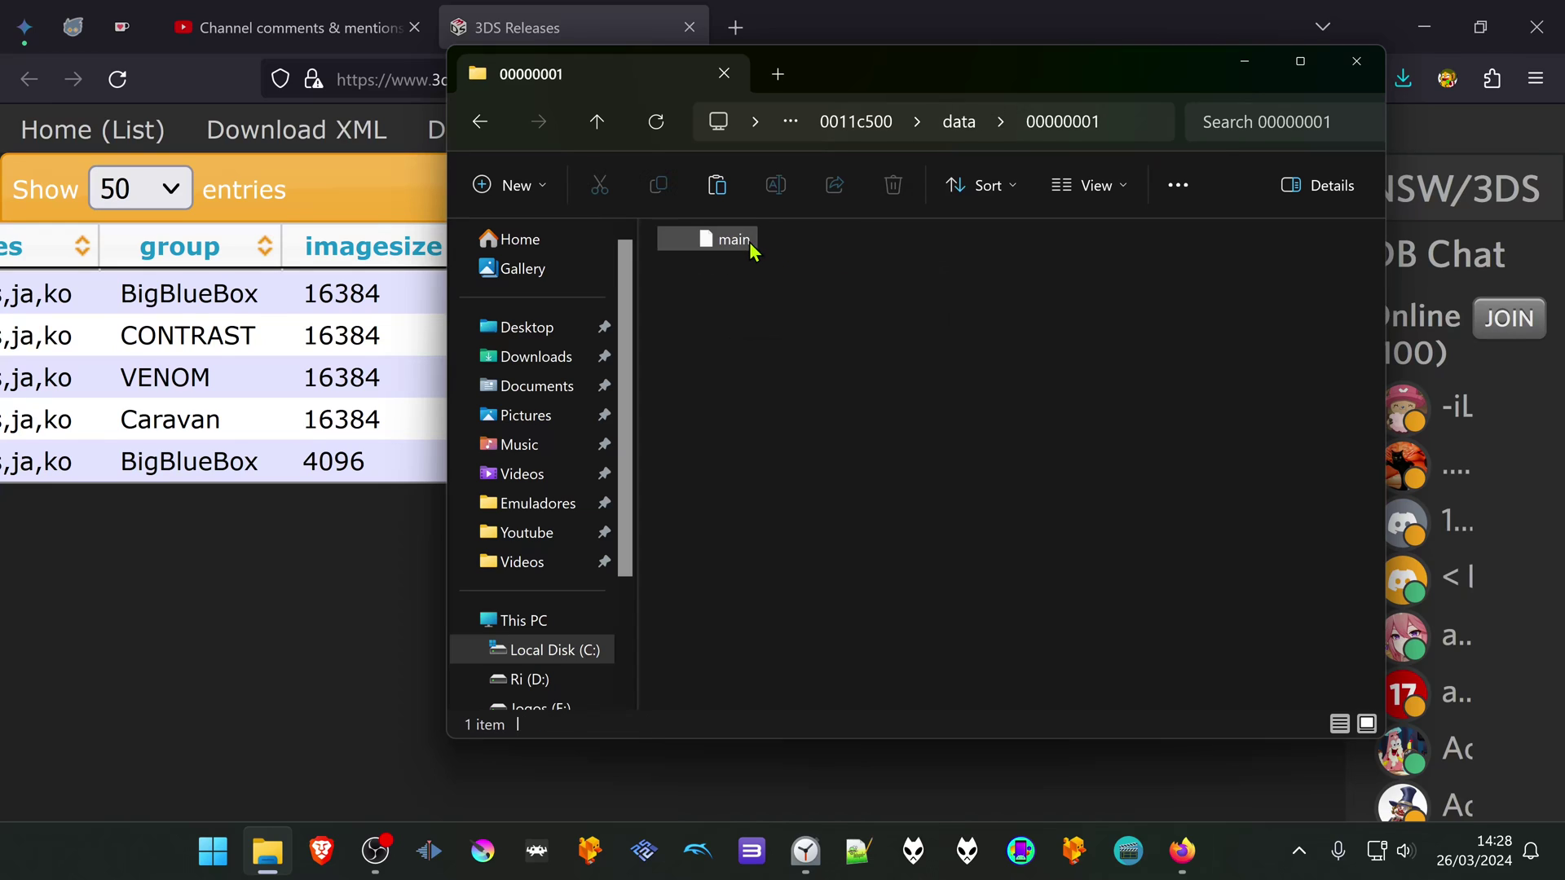
{"action": "right_click", "coordinate": [750, 244]}
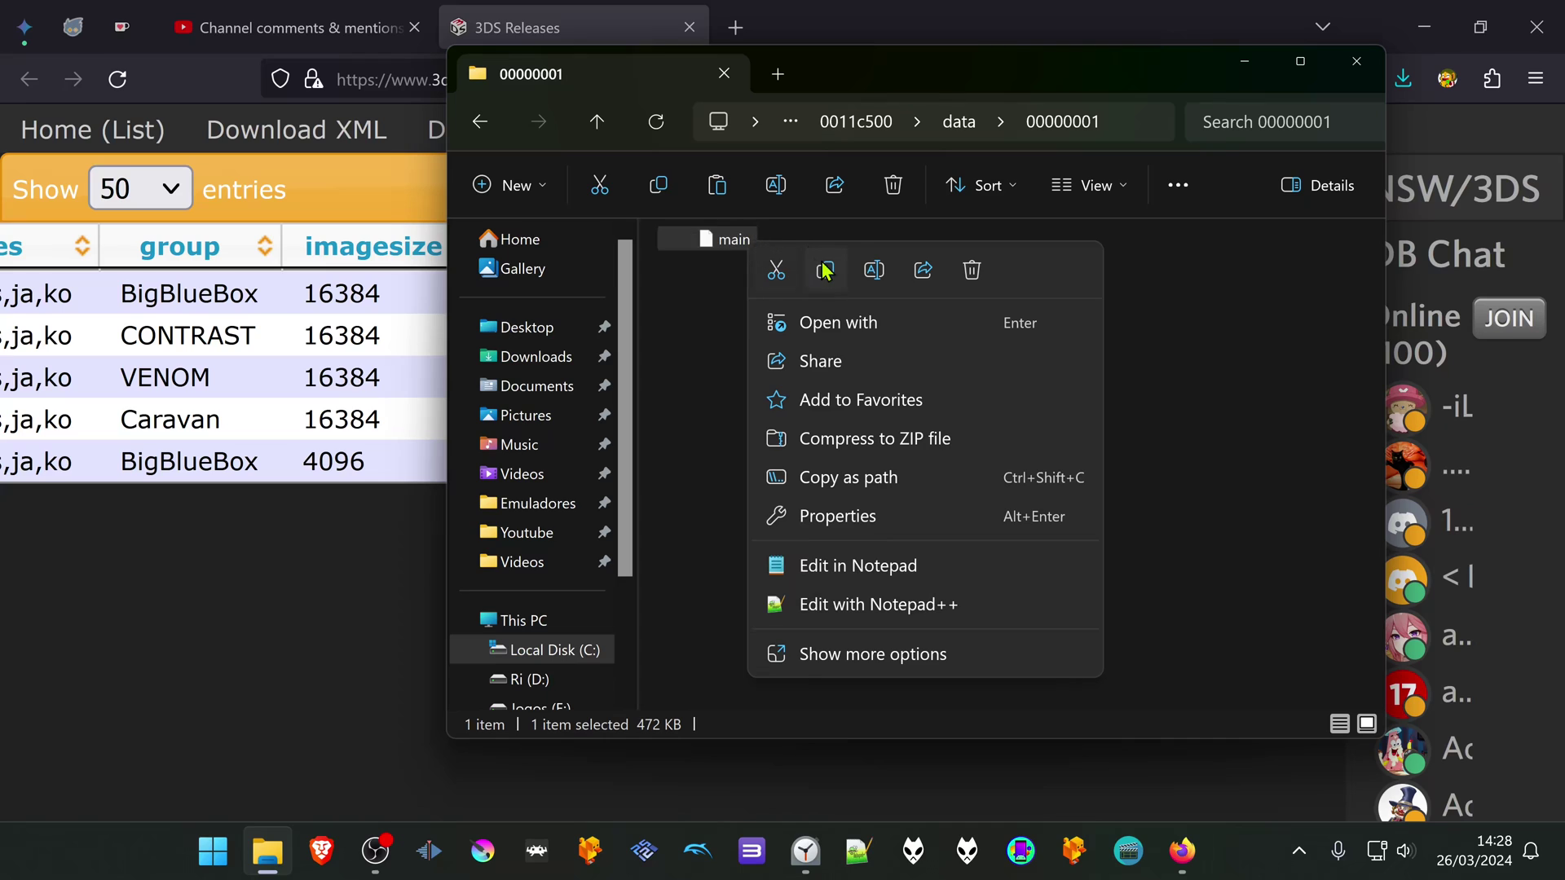
{"action": "left_click", "coordinate": [824, 269]}
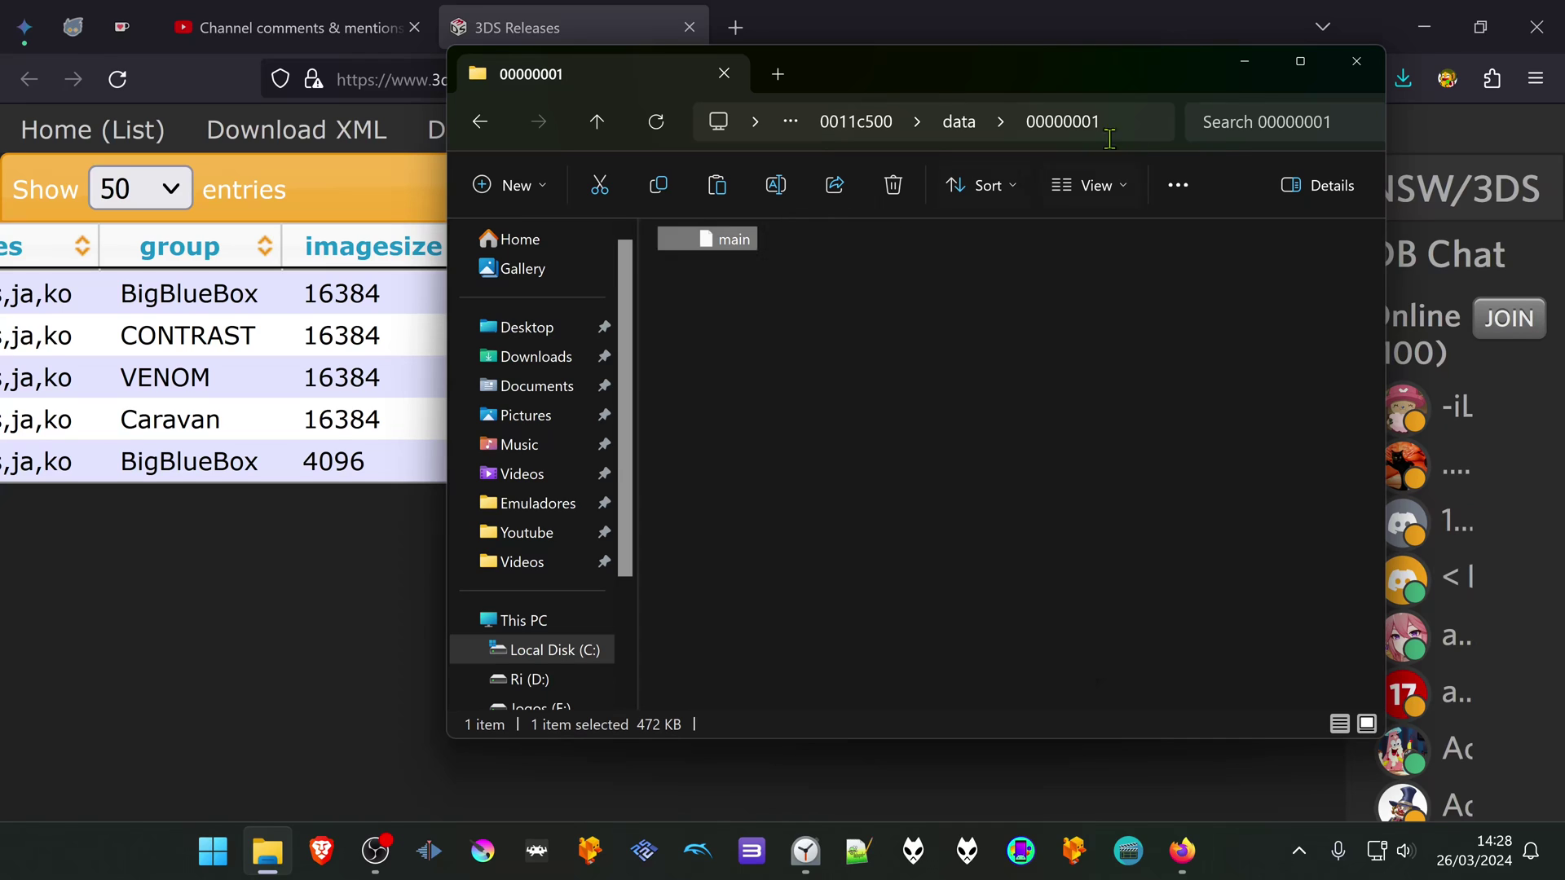
{"action": "left_click", "coordinate": [1356, 62]}
{"action": "left_click", "coordinate": [1423, 27]}
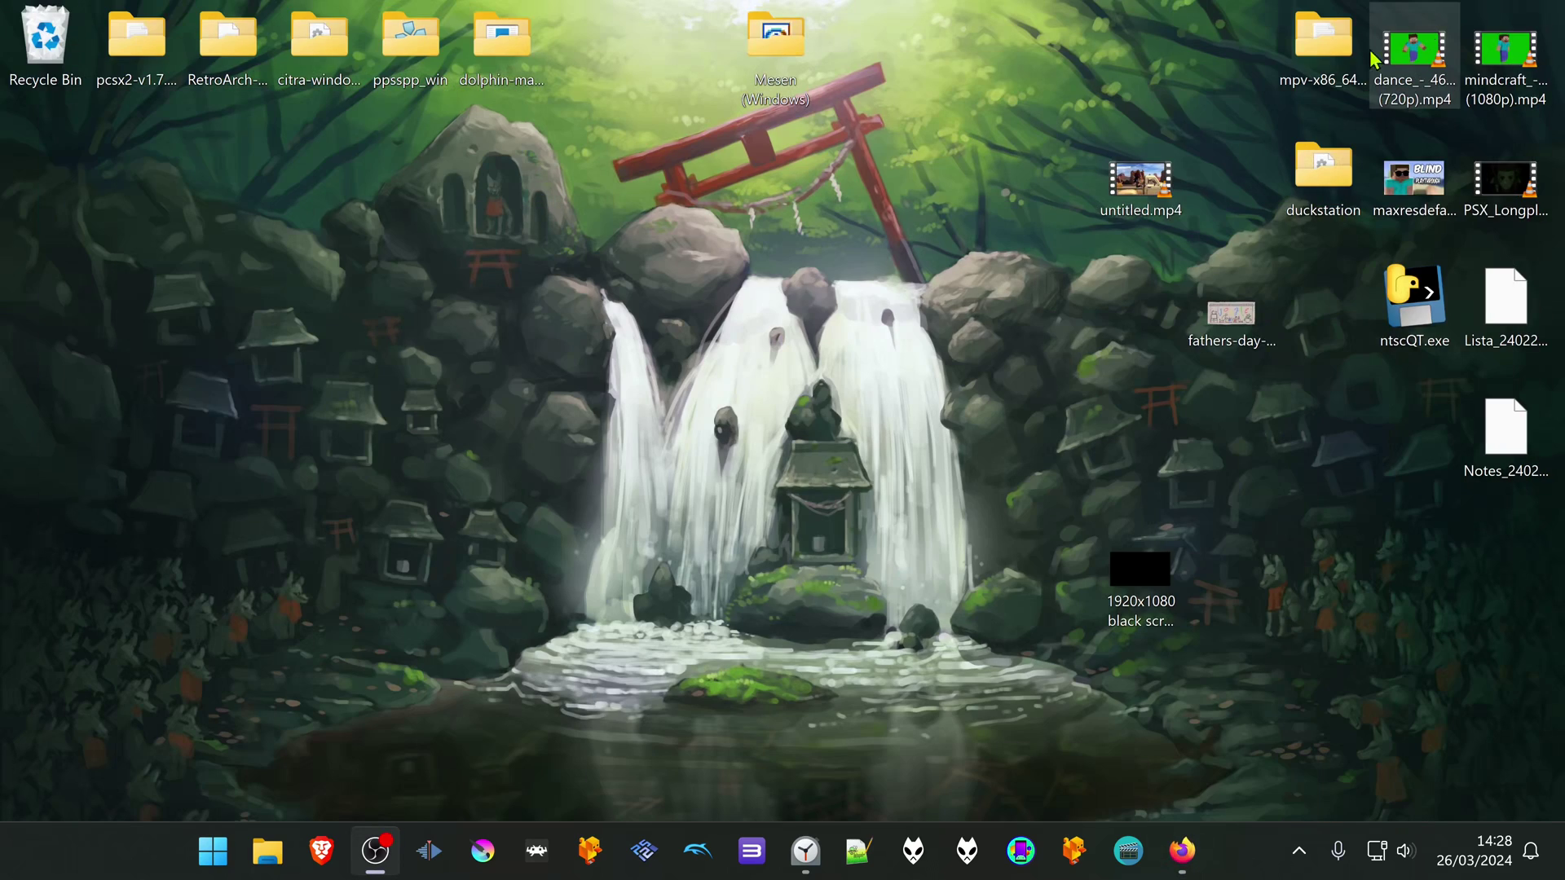
- Open the RetroArch folder from the desktop and go to saves\Citra\Citra
{"action": "double_click", "coordinate": [227, 44]}
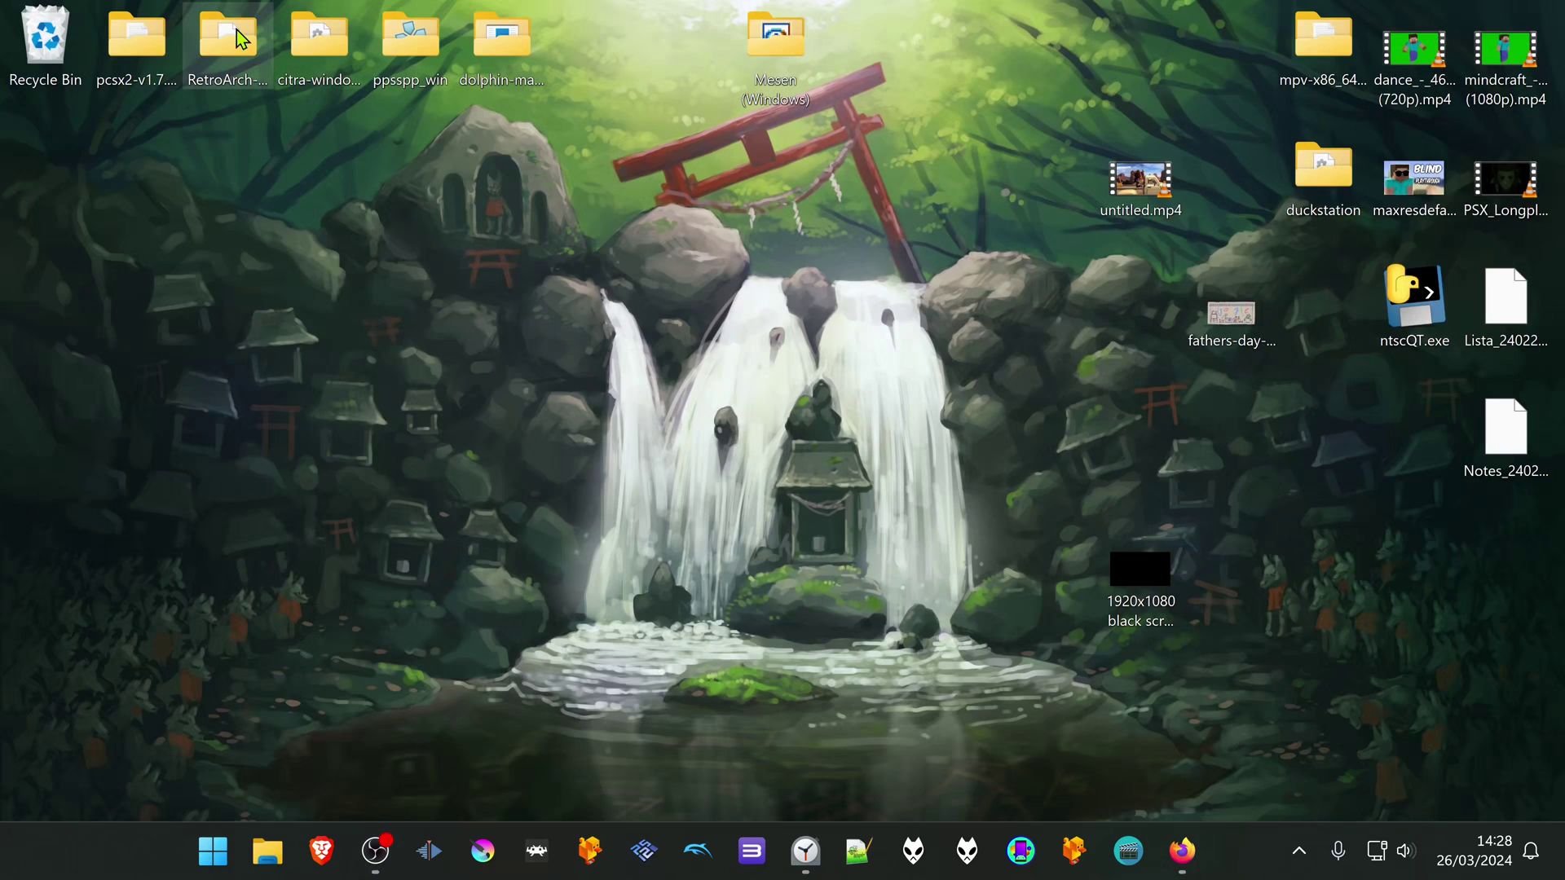
{"action": "double_click", "coordinate": [748, 597]}
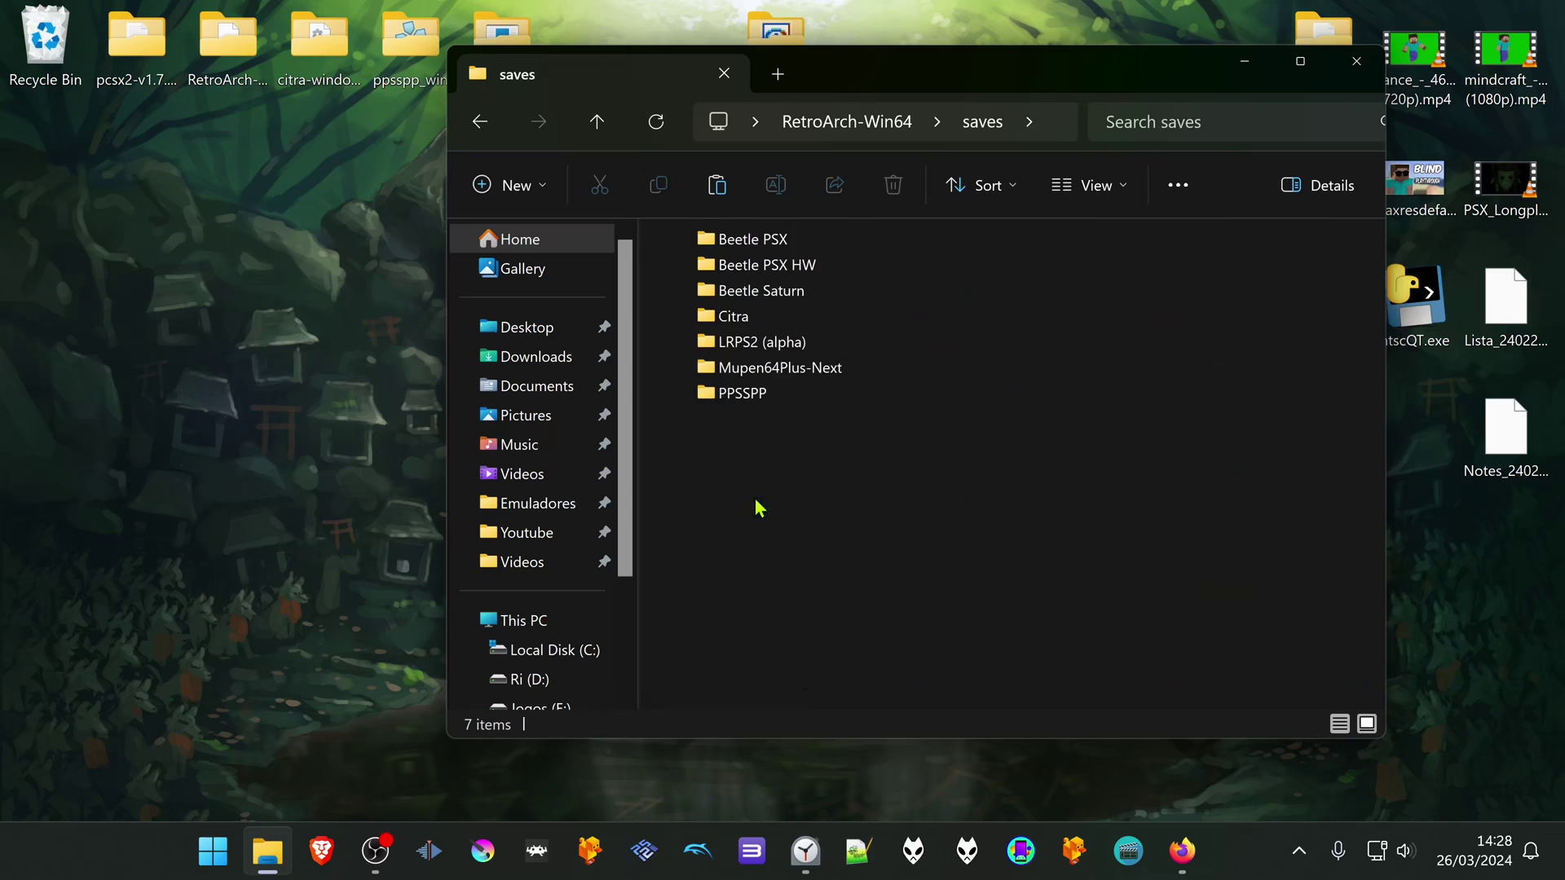
{"action": "double_click", "coordinate": [754, 318]}
{"action": "left_click", "coordinate": [744, 242]}
{"action": "double_click", "coordinate": [744, 242]}
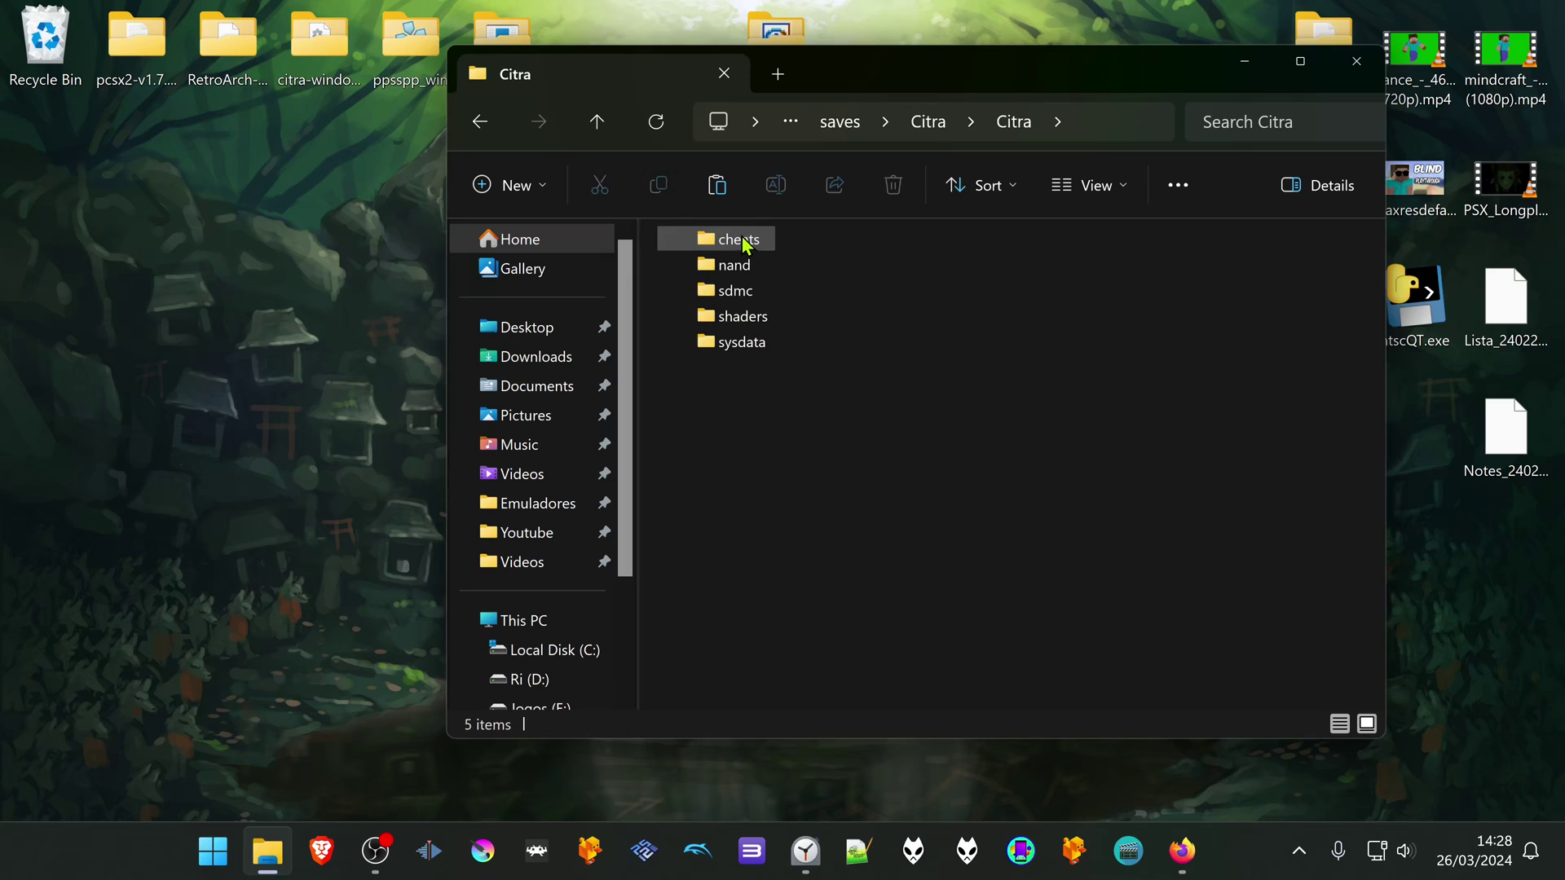
- Open sdmc\Nintendo 3DS and continue through both all-zero folders to title\00040000
{"action": "double_click", "coordinate": [731, 303]}
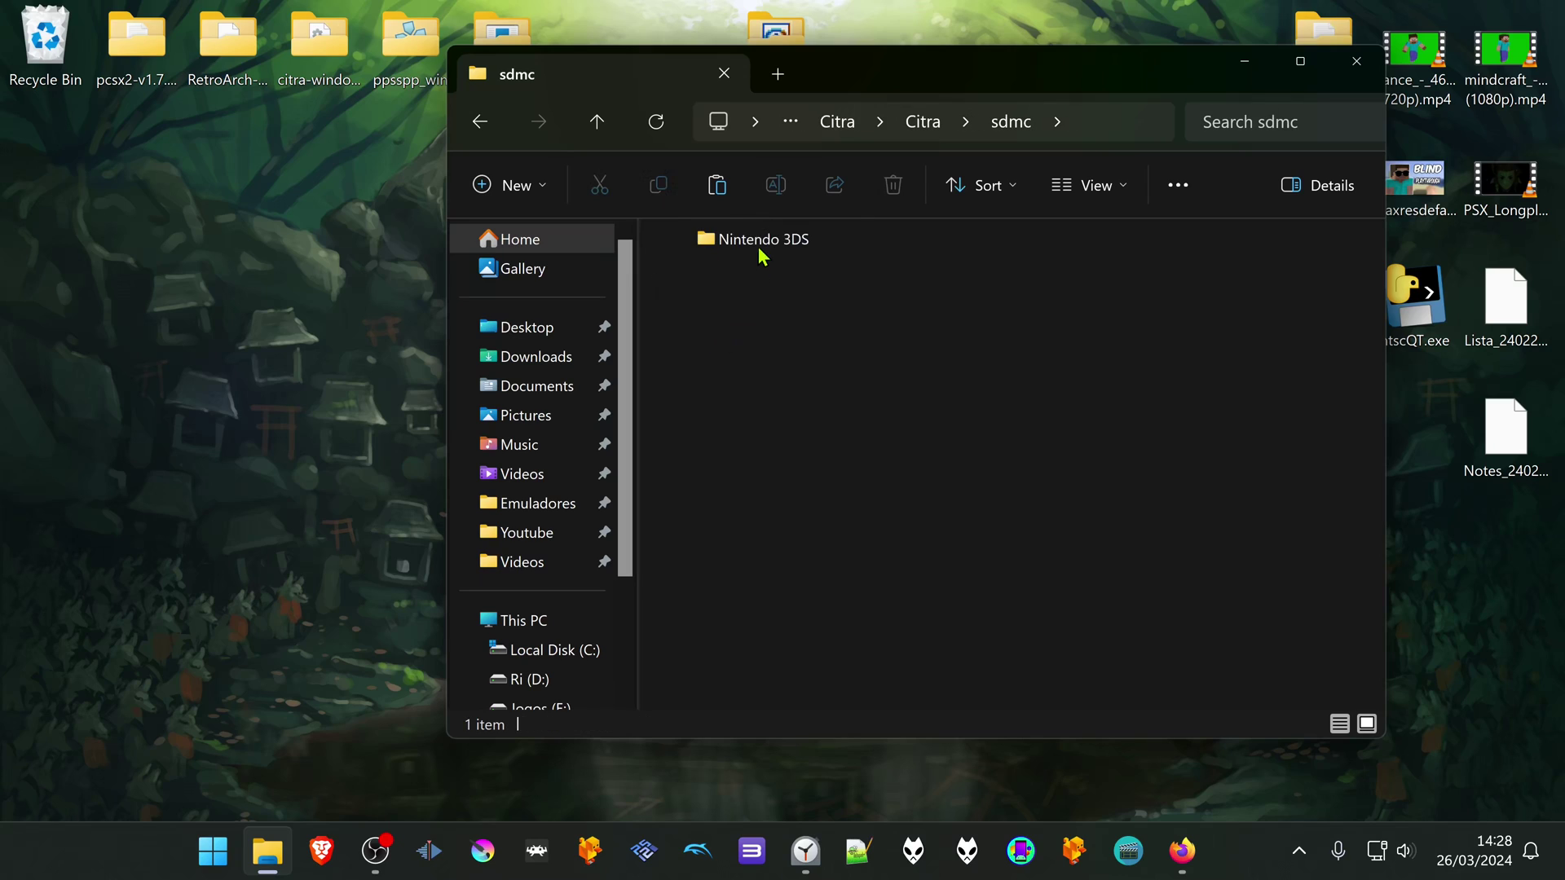
{"action": "double_click", "coordinate": [762, 244]}
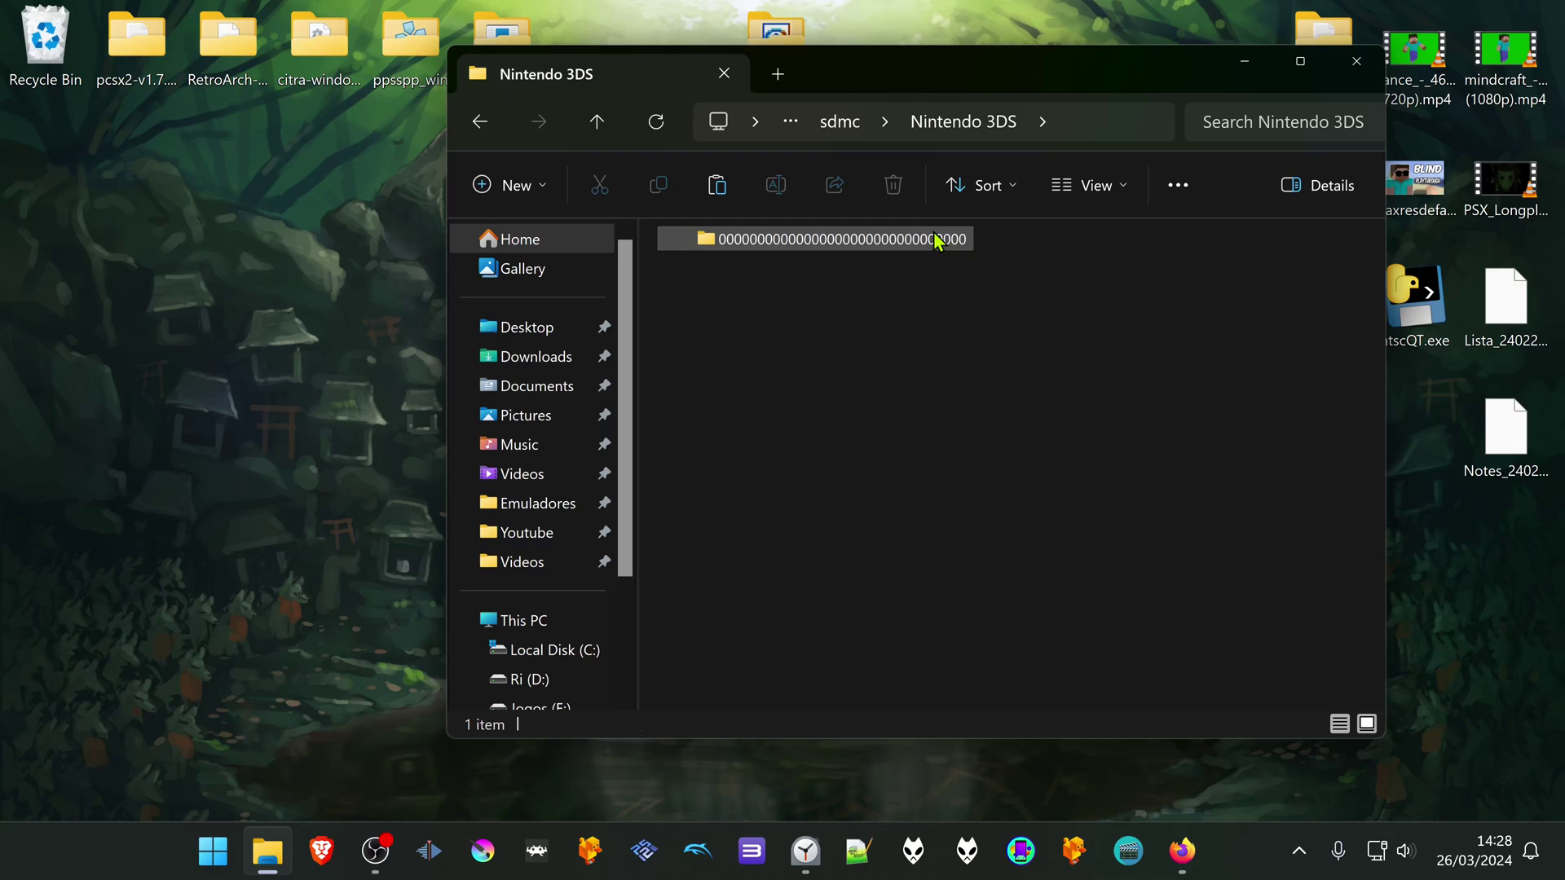
{"action": "double_click", "coordinate": [937, 241]}
{"action": "double_click", "coordinate": [933, 245]}
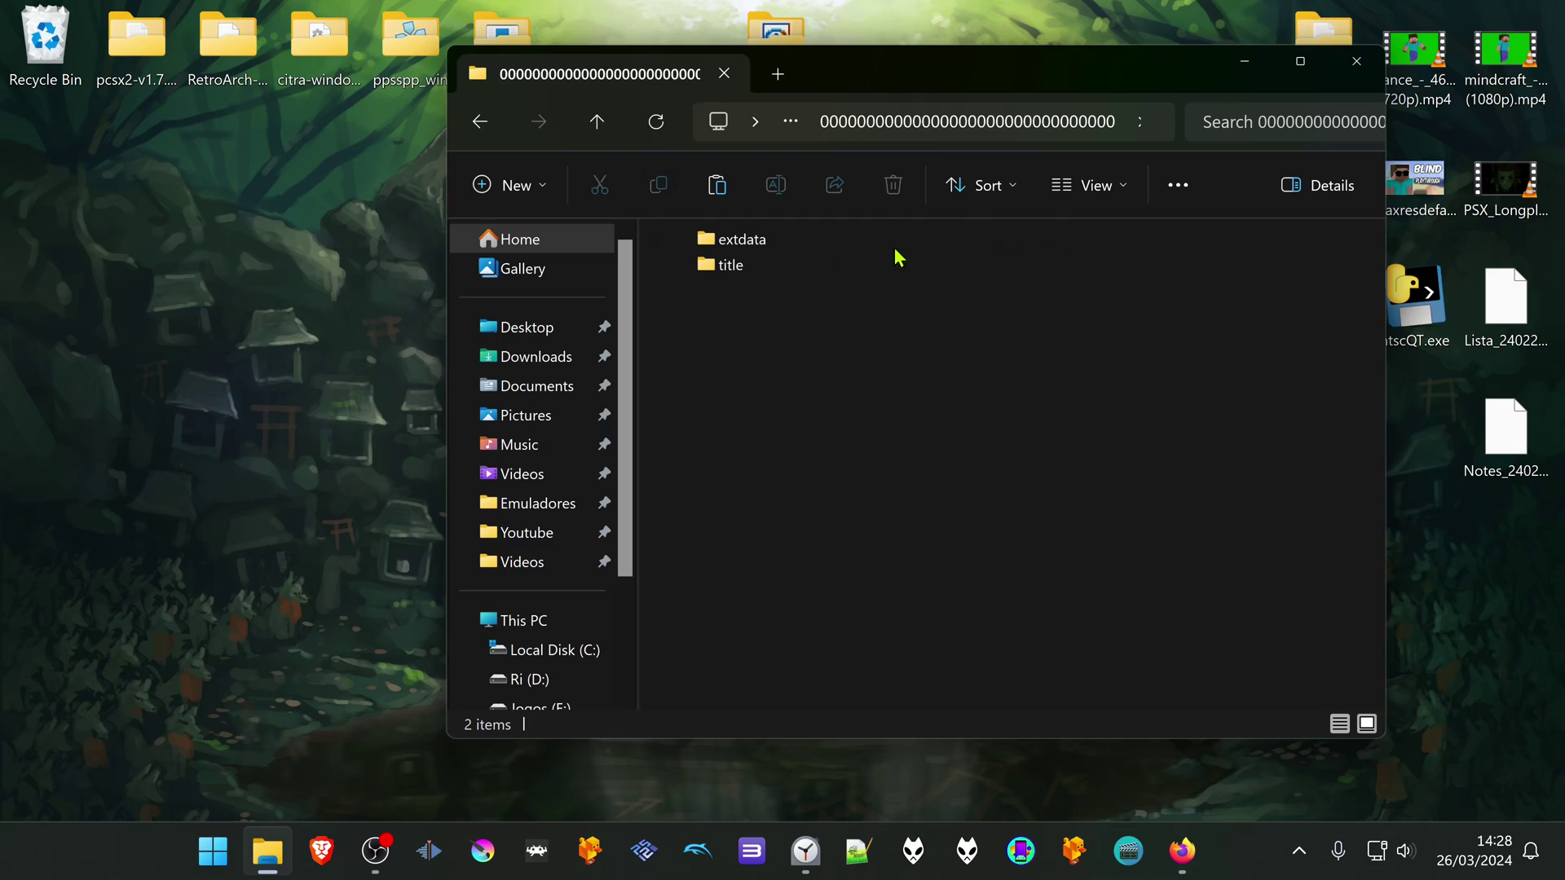
{"action": "double_click", "coordinate": [742, 265]}
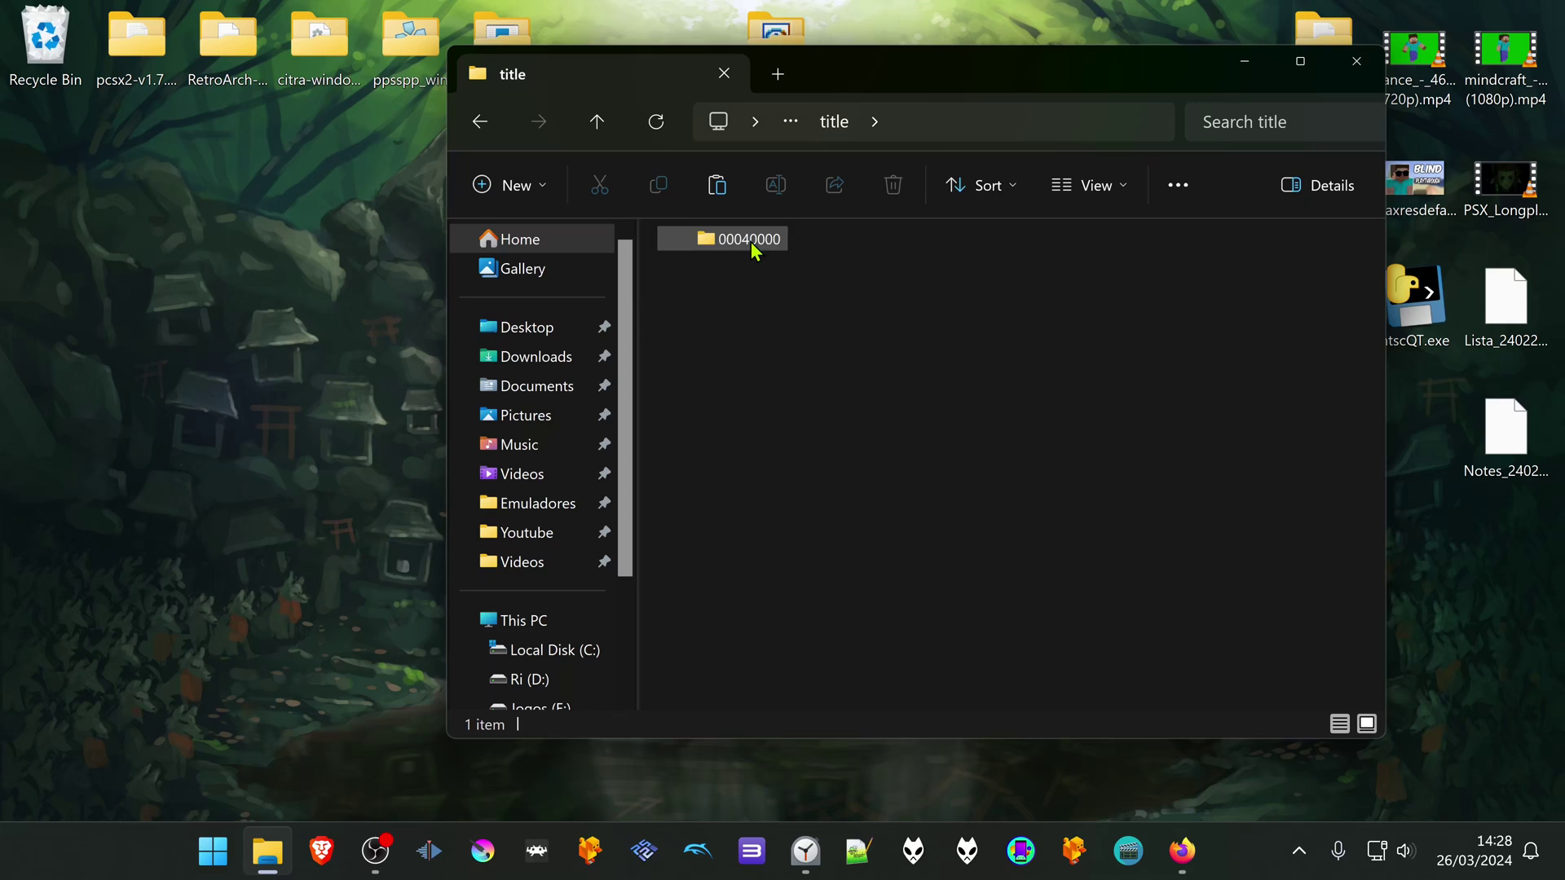
{"action": "double_click", "coordinate": [749, 241]}
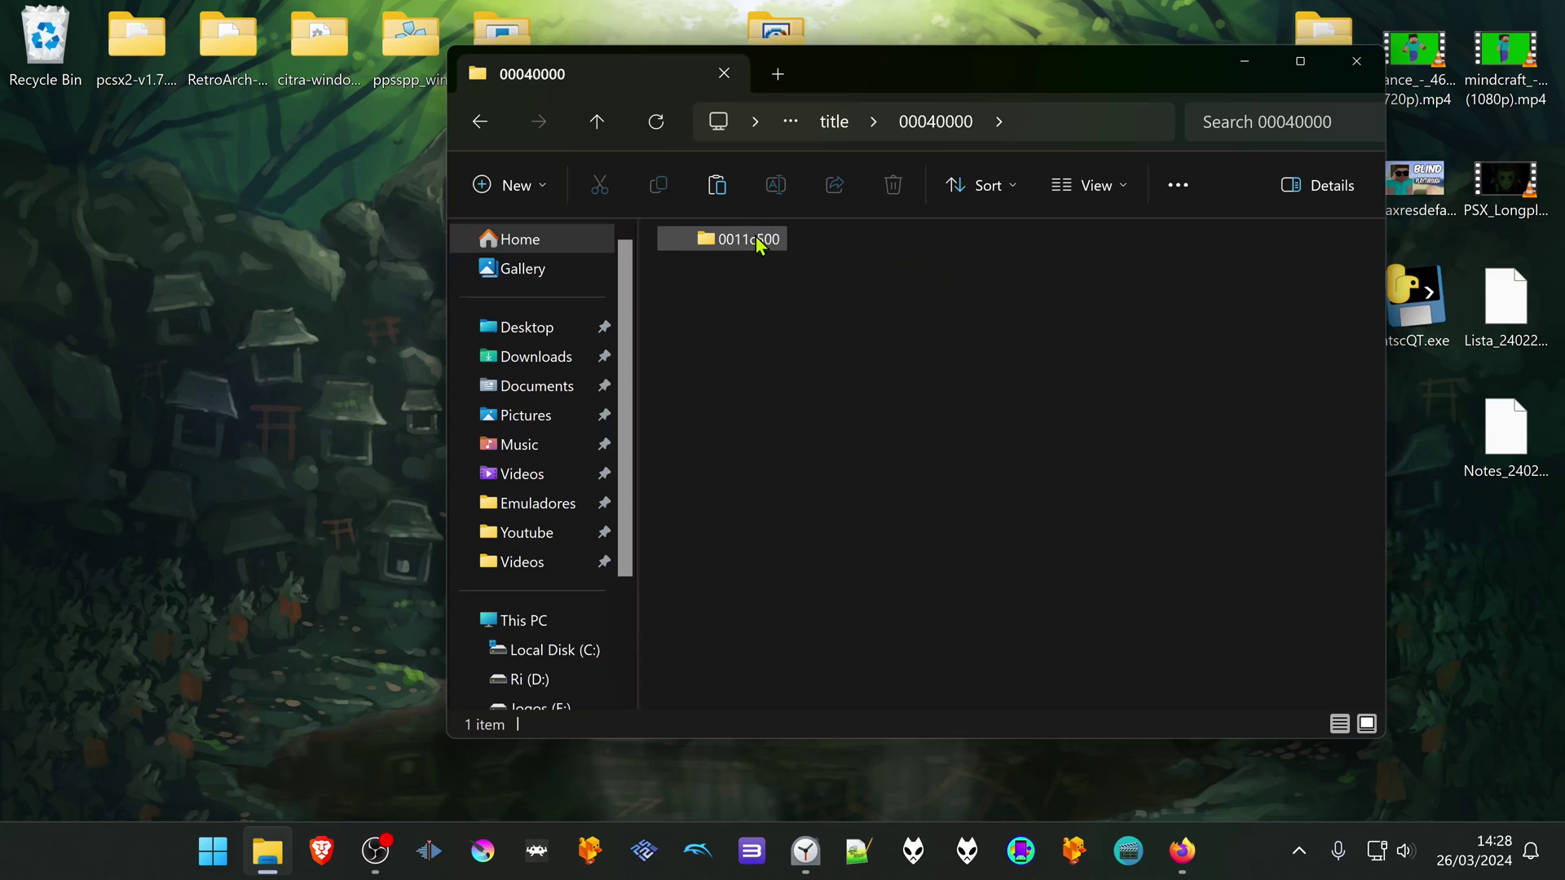
- Paste the copied main file into 0011c500\data\00000001, replacing the existing one, and close the folder window
{"action": "double_click", "coordinate": [755, 245]}
{"action": "double_click", "coordinate": [733, 238]}
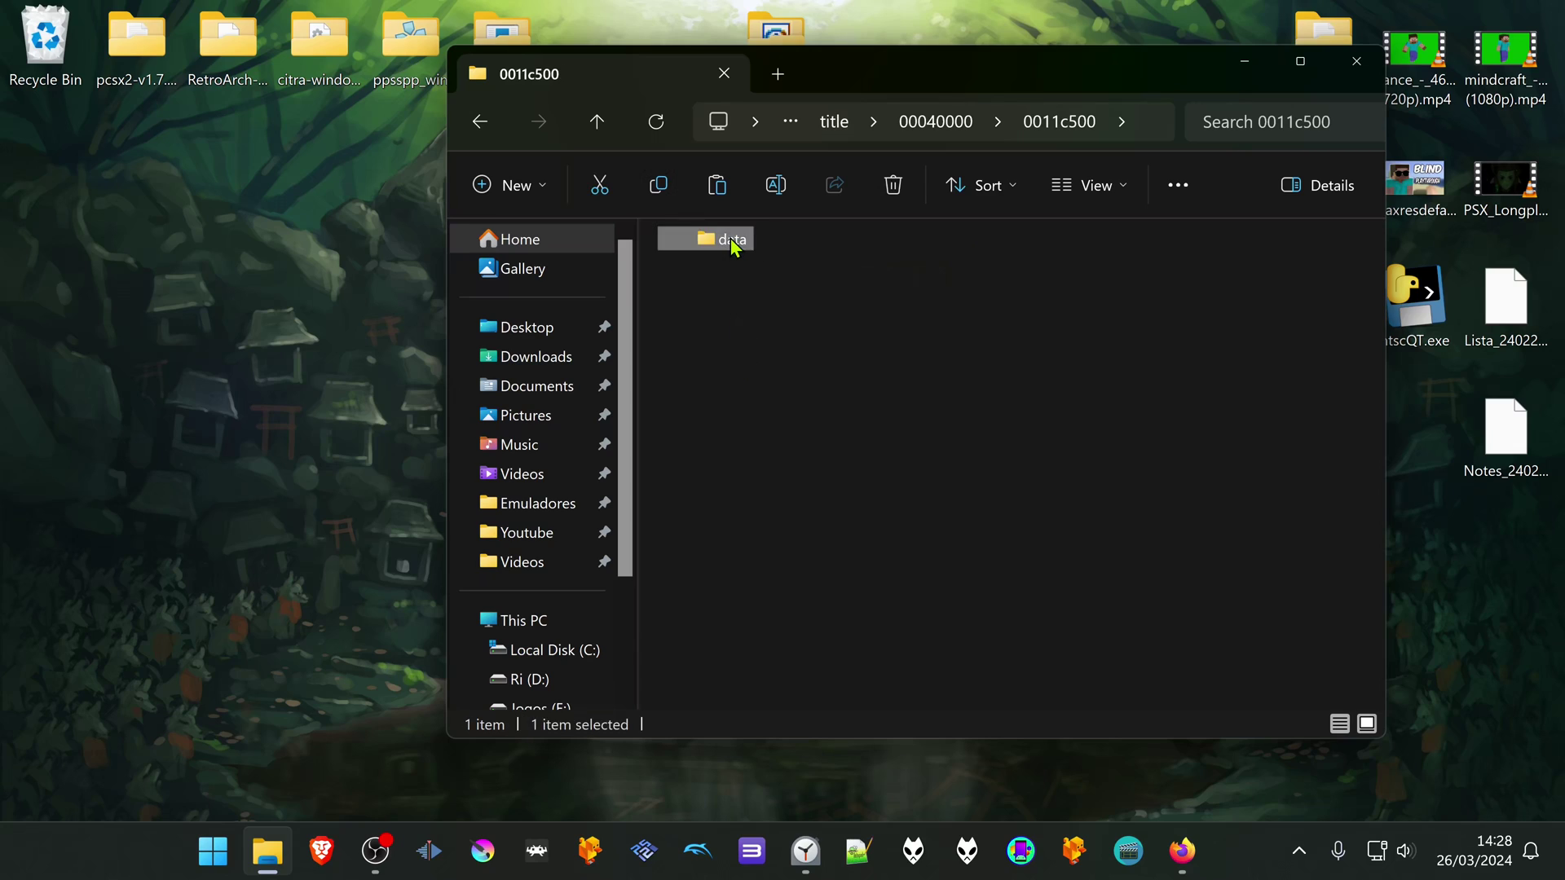
{"action": "double_click", "coordinate": [768, 243]}
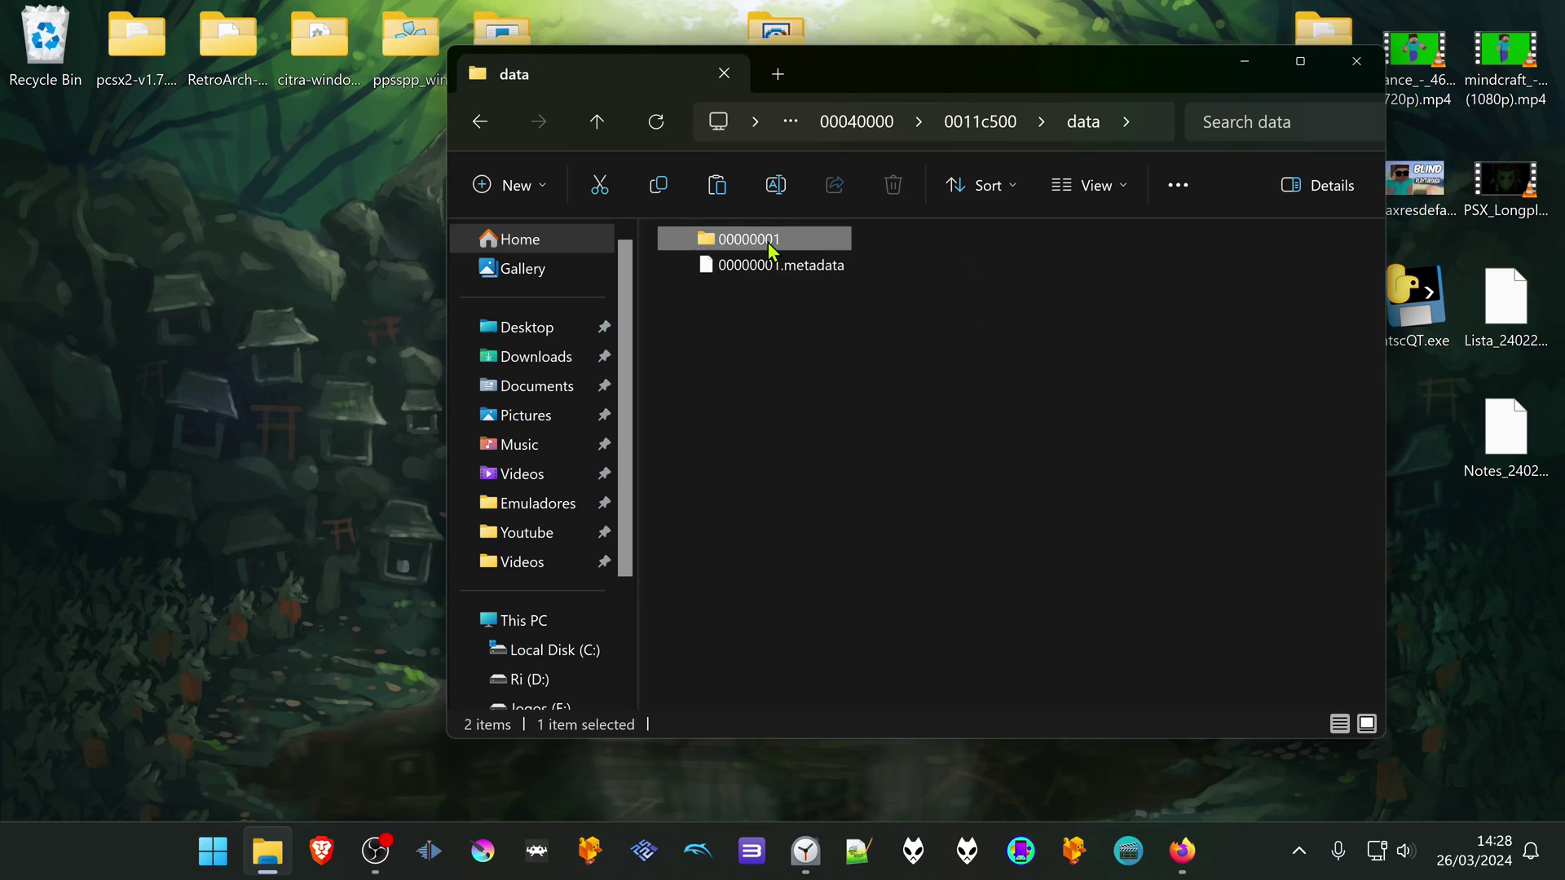
{"action": "right_click", "coordinate": [812, 419]}
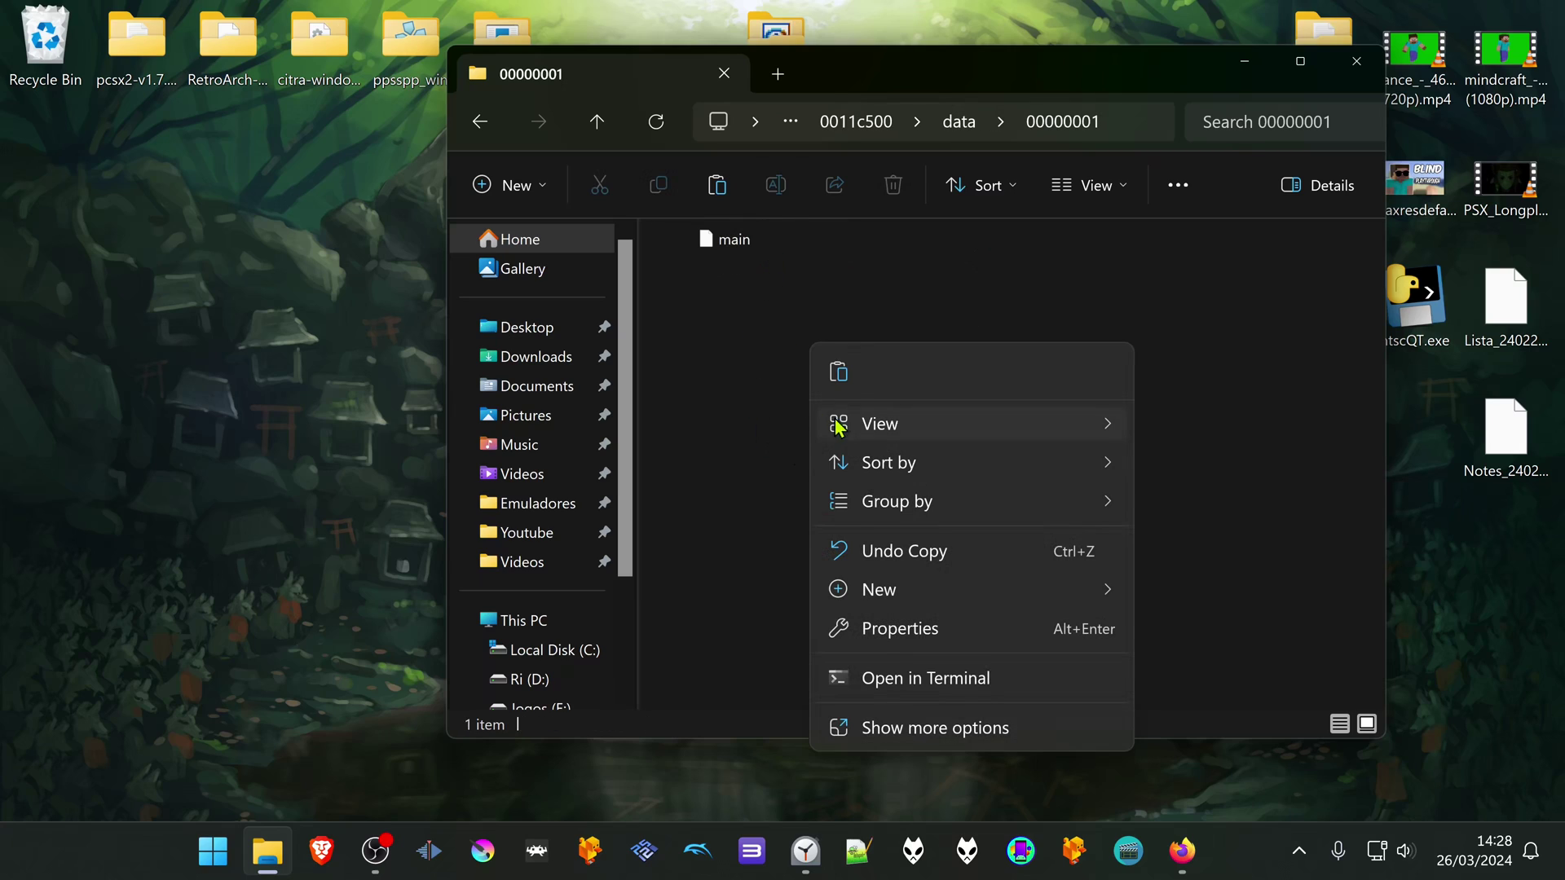
{"action": "left_click", "coordinate": [837, 373]}
{"action": "left_click", "coordinate": [800, 451]}
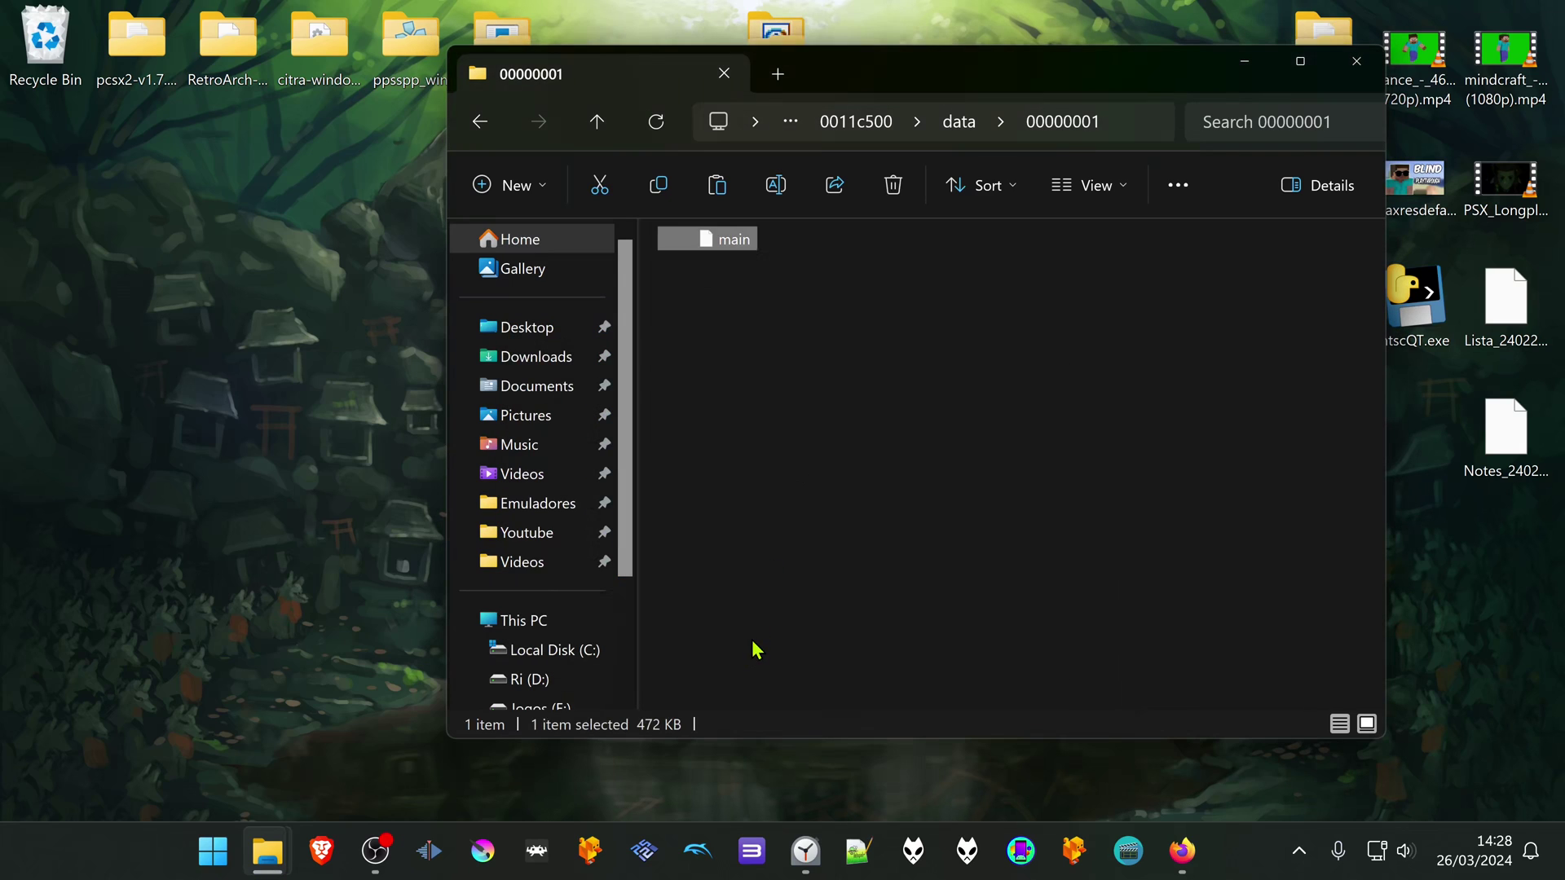
{"action": "left_click", "coordinate": [862, 500]}
{"action": "left_click", "coordinate": [1356, 61]}
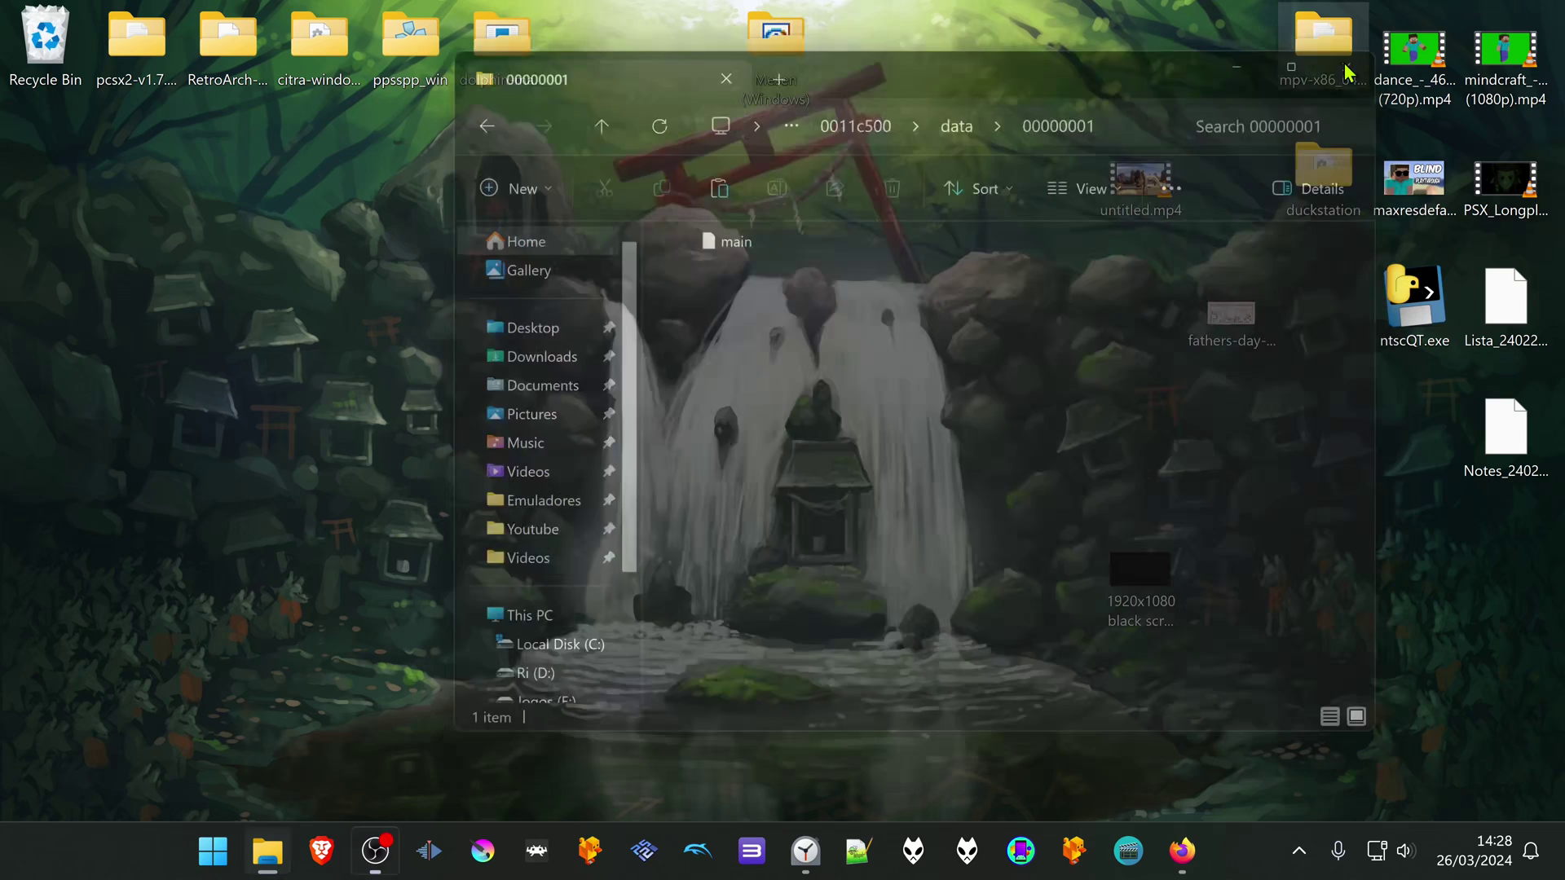
- Reopen the RetroArch folder from the desktop and launch retroarch.exe
{"action": "double_click", "coordinate": [229, 45]}
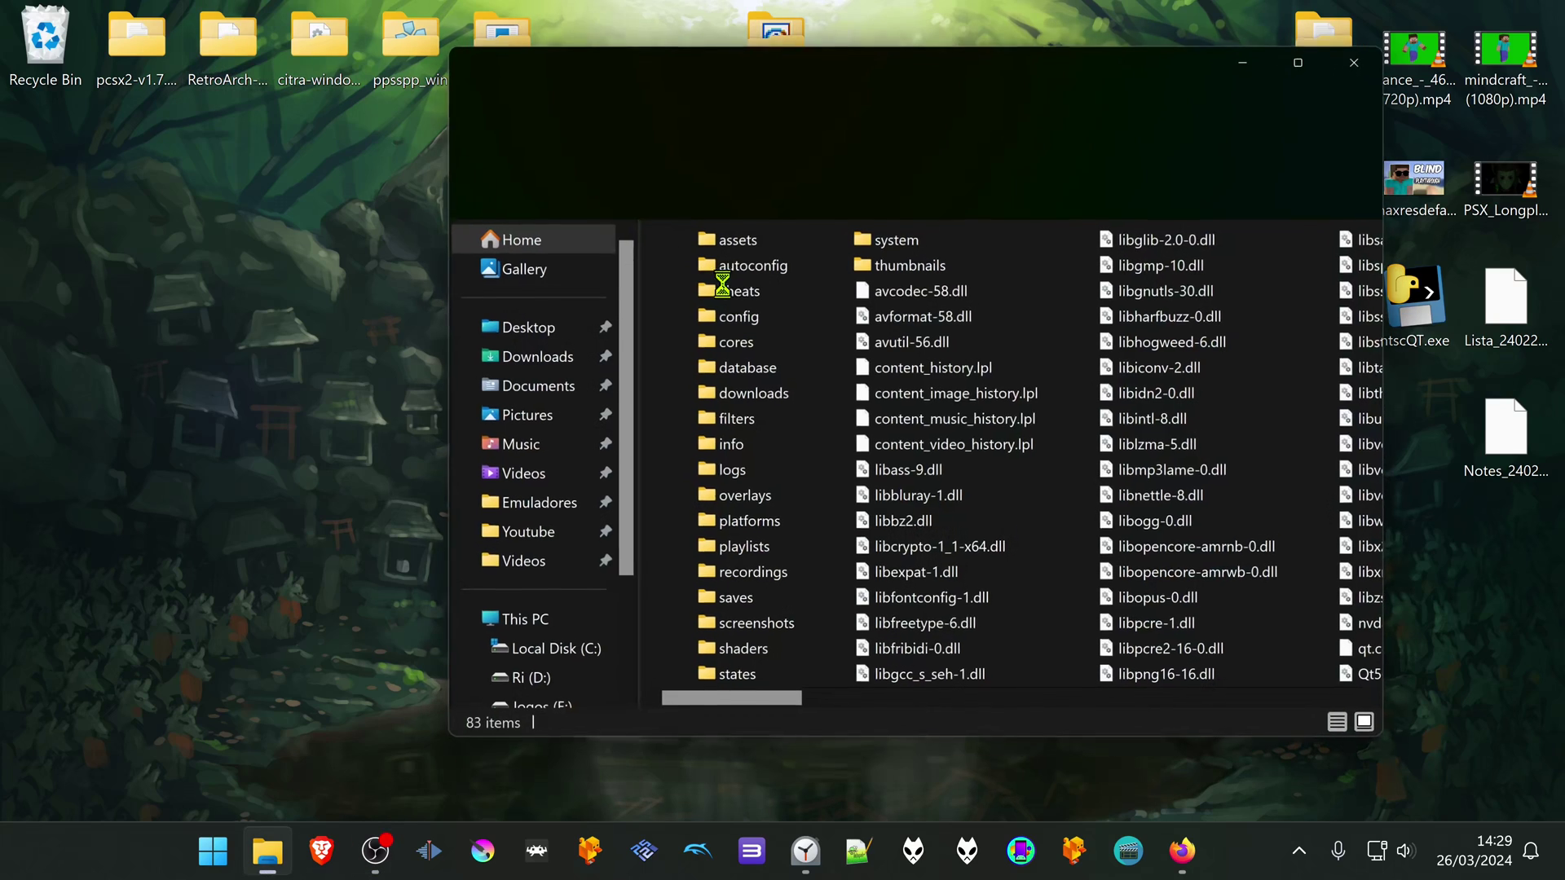
{"action": "left_click_drag", "start_coordinate": [772, 699], "coordinate": [1049, 699]}
{"action": "double_click", "coordinate": [1141, 368]}
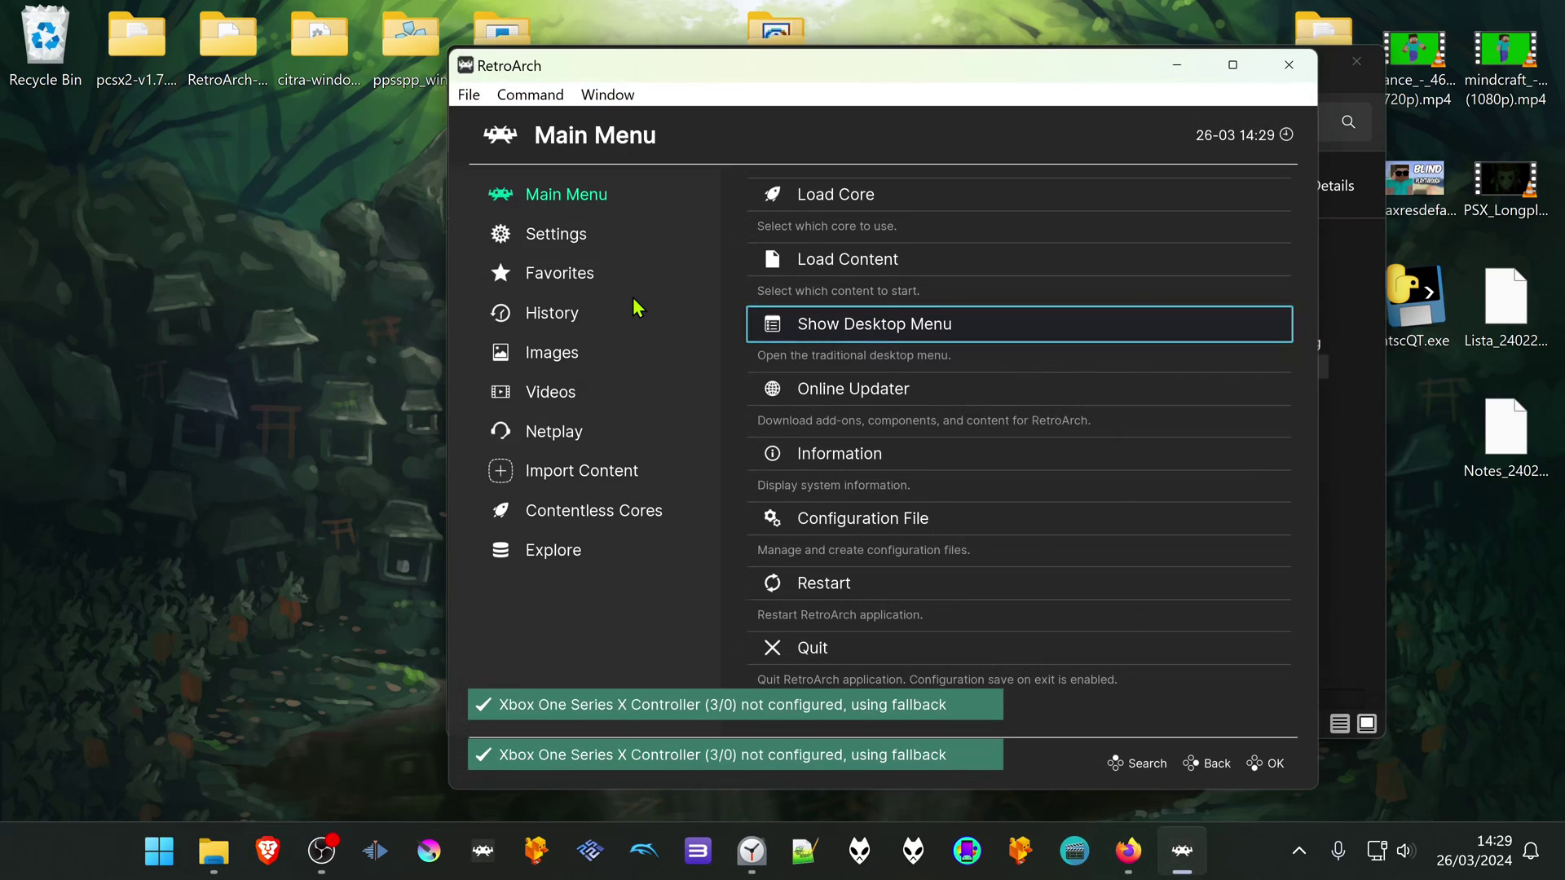
- Run Pokemon Alpha Sapphire from RetroArch's History and continue the saved game
{"action": "left_click", "coordinate": [632, 310]}
{"action": "left_click", "coordinate": [880, 196]}
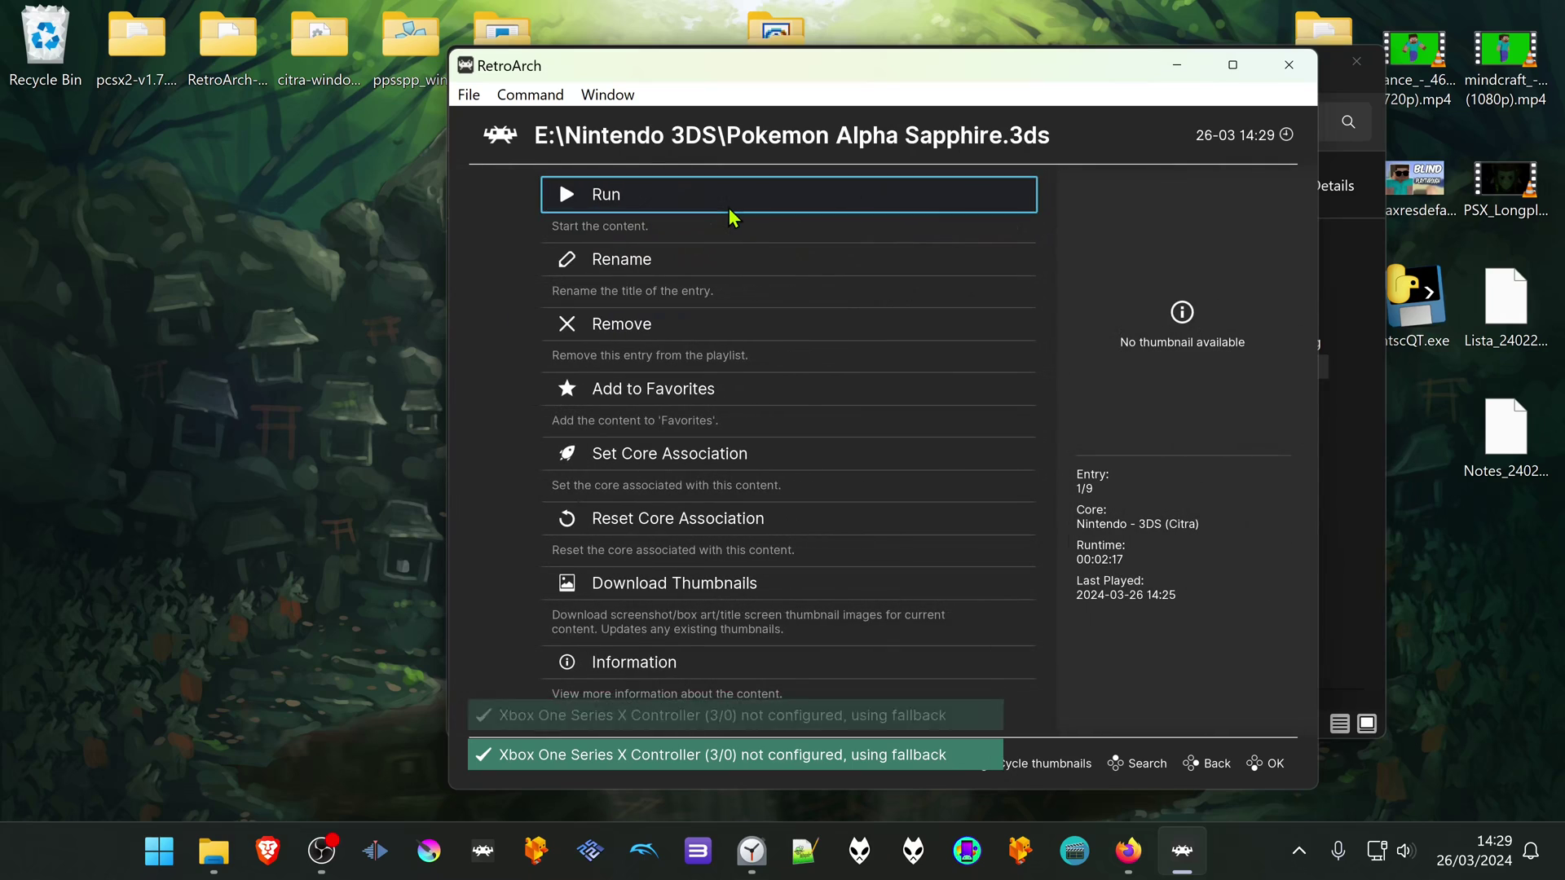
{"action": "left_click", "coordinate": [729, 208]}
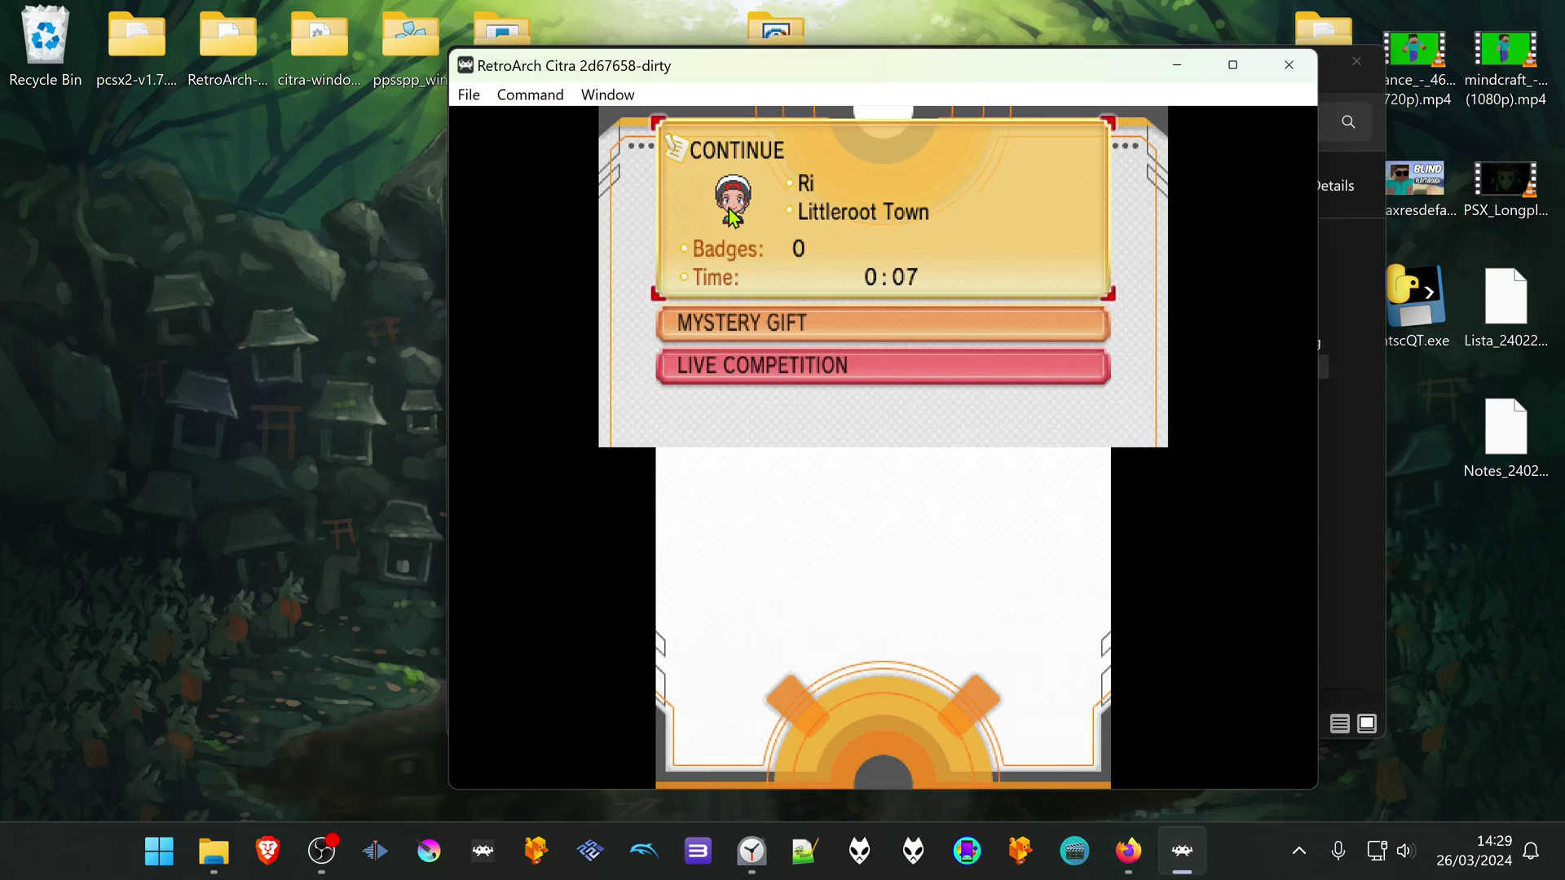
{"action": "key", "text": "x"}
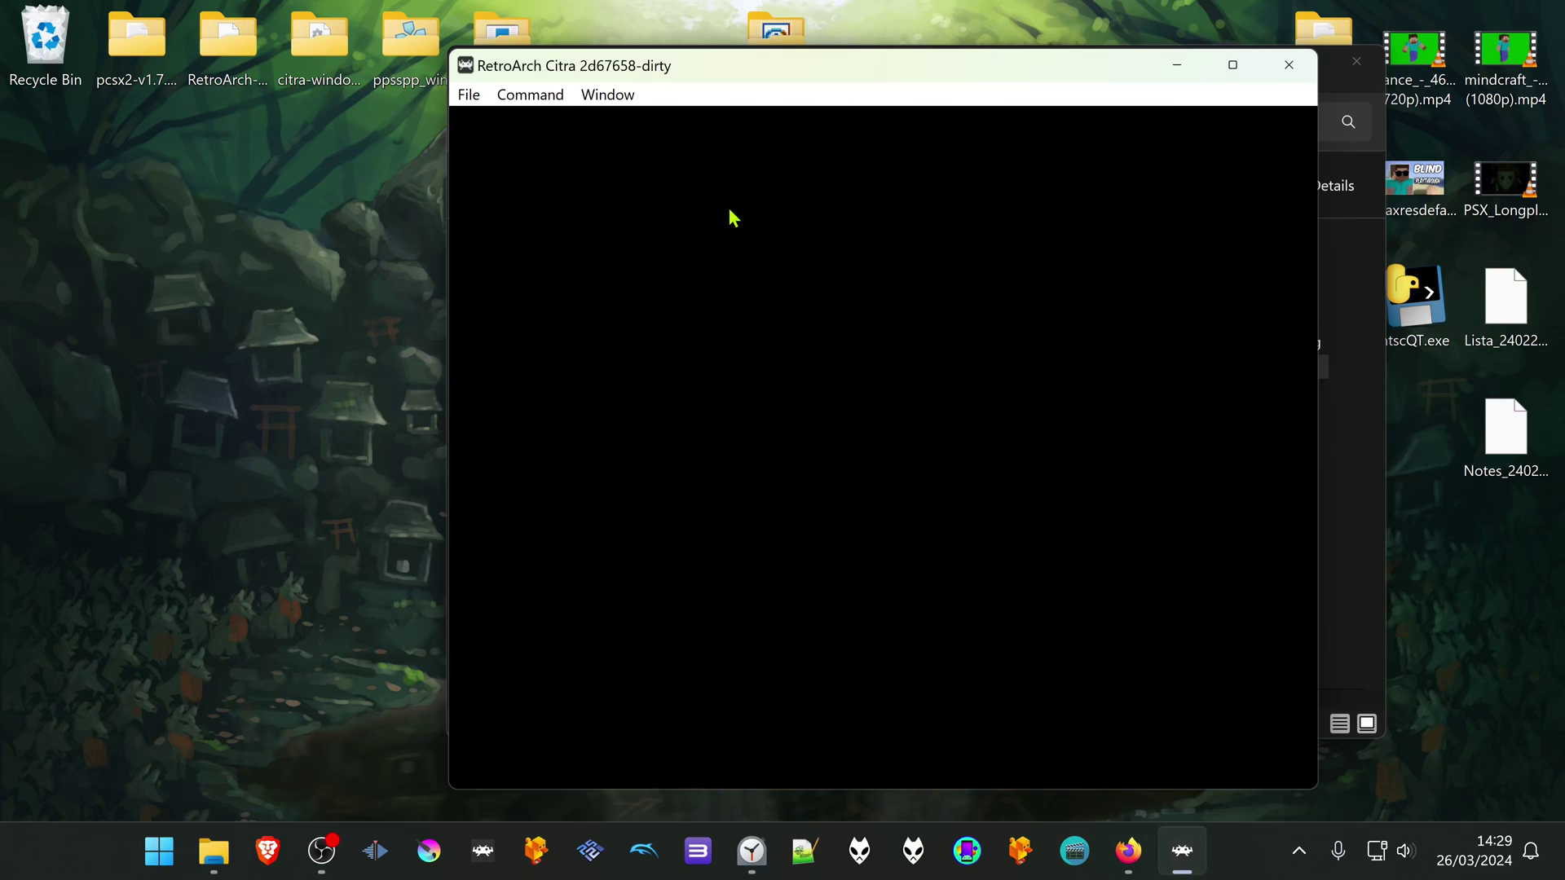